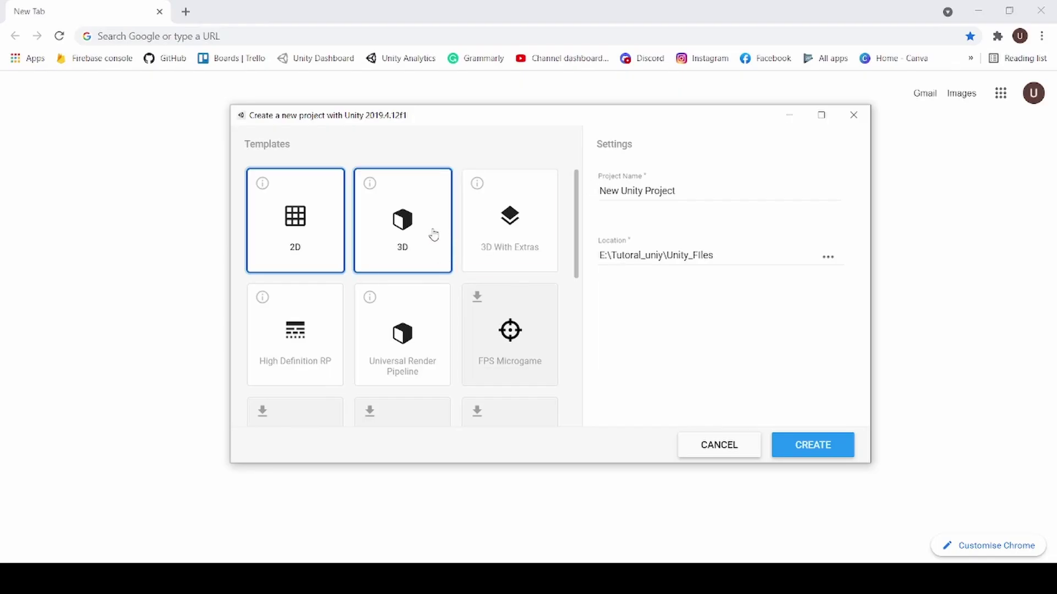
Create the 2D Unity project named 'Rate Us'.
drag(694, 192, 658, 192)
text(Rate Us)
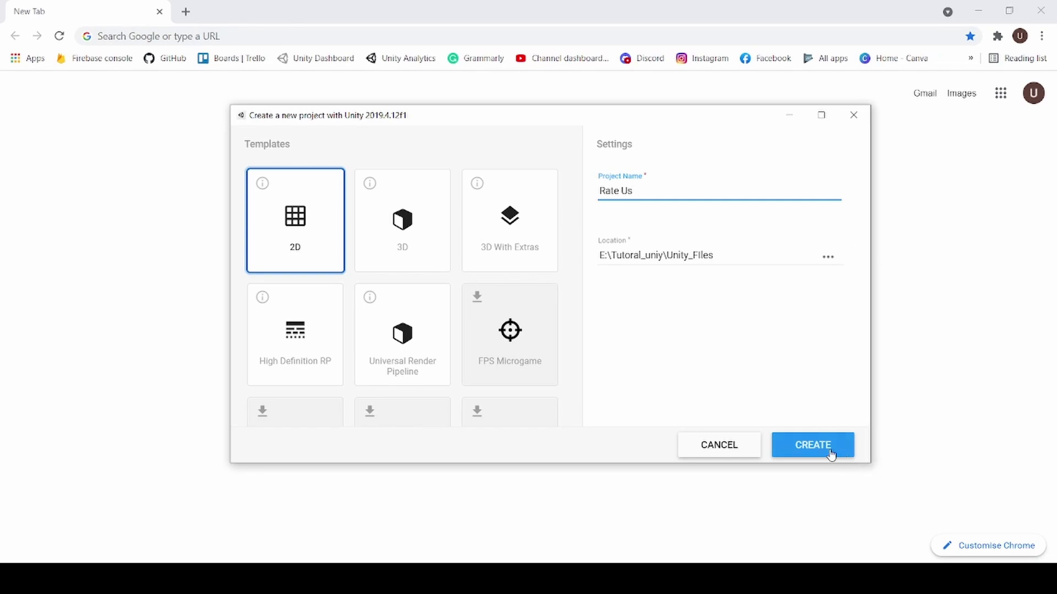
click(830, 454)
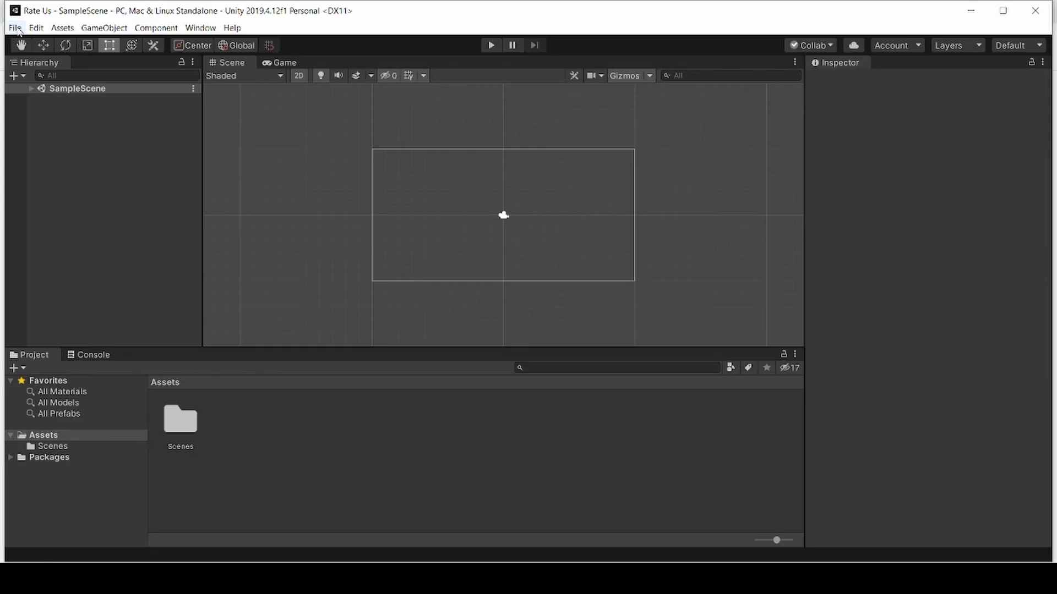
click(19, 30)
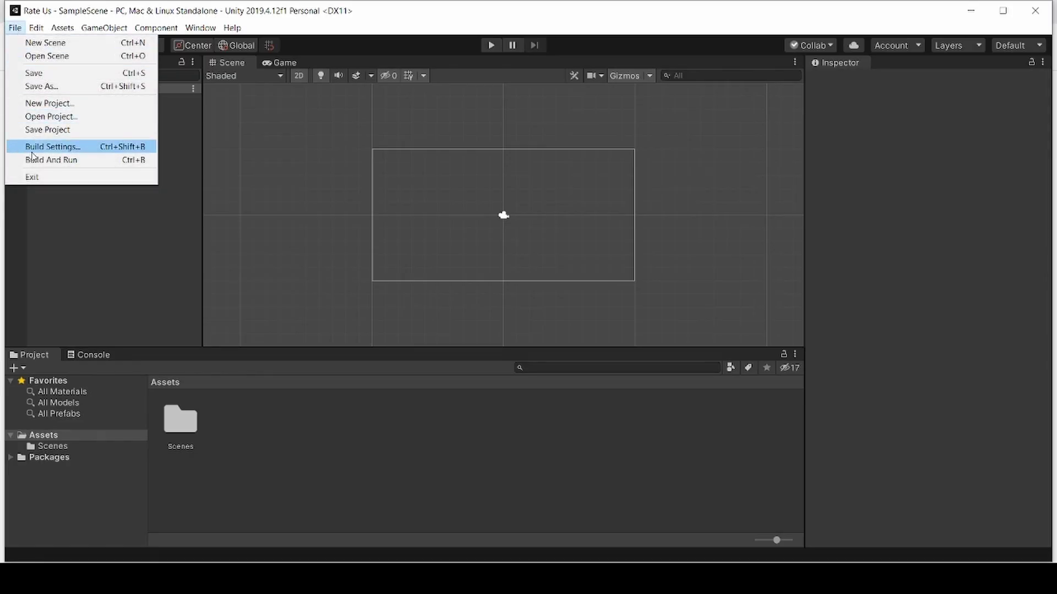
Switch the build platform to Android and add a Singleton C# script to the Script folder.
click(36, 151)
click(405, 388)
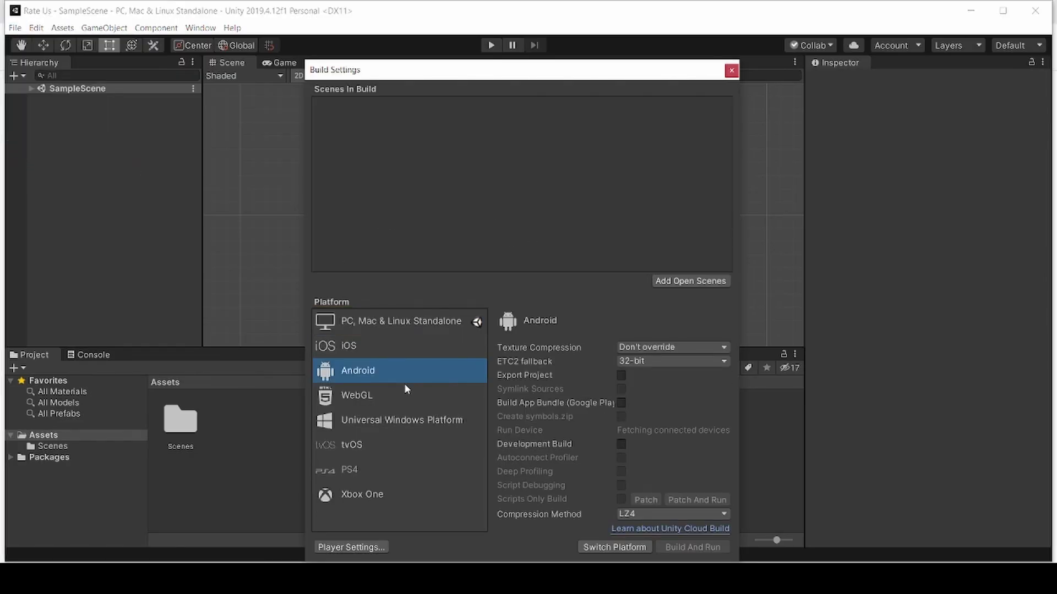
click(615, 547)
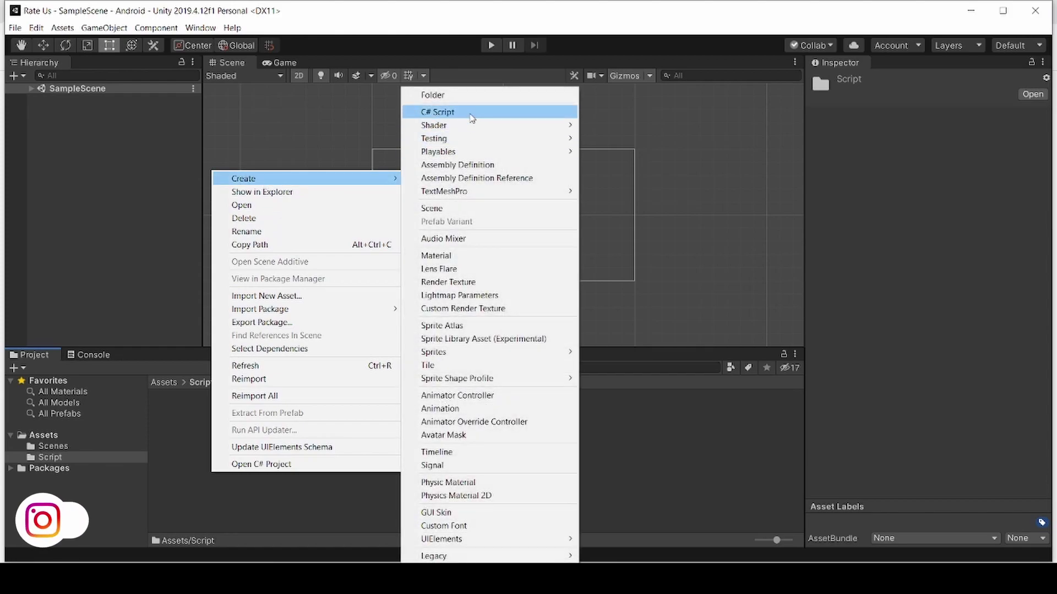
click(471, 117)
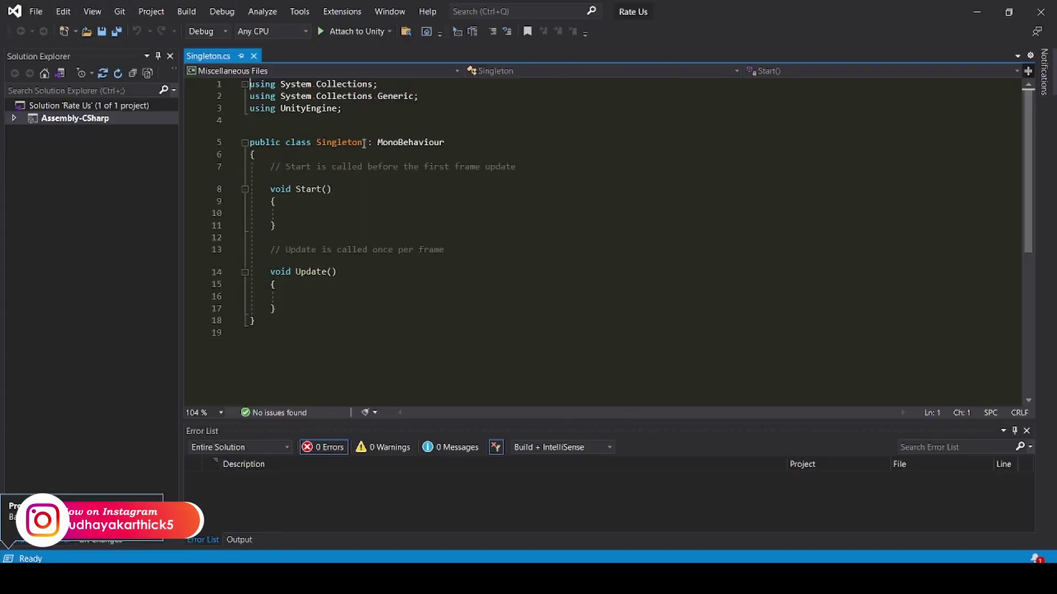
text(<T>)
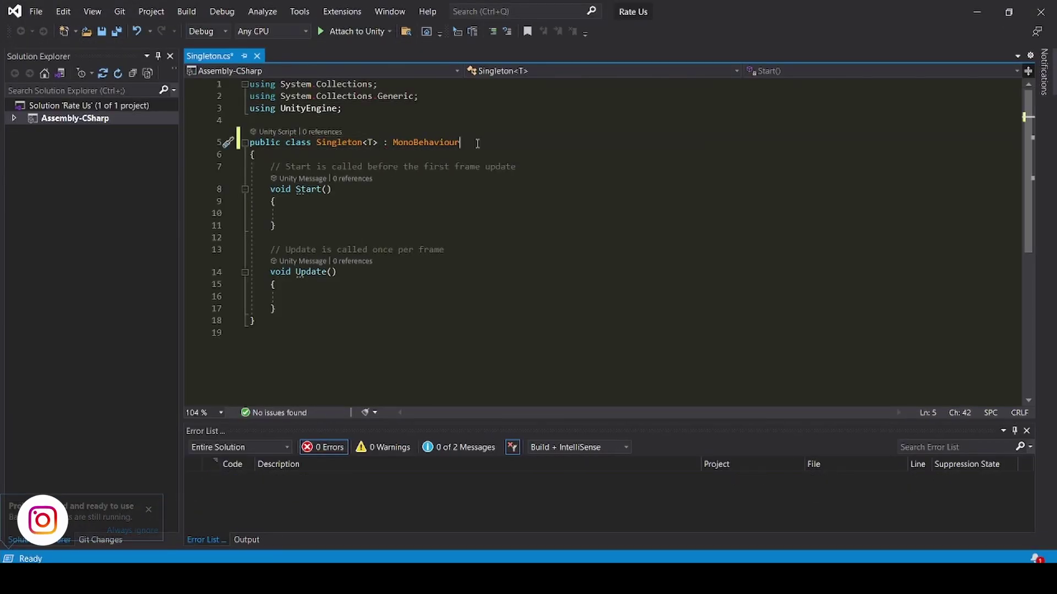
text( where T:Mo)
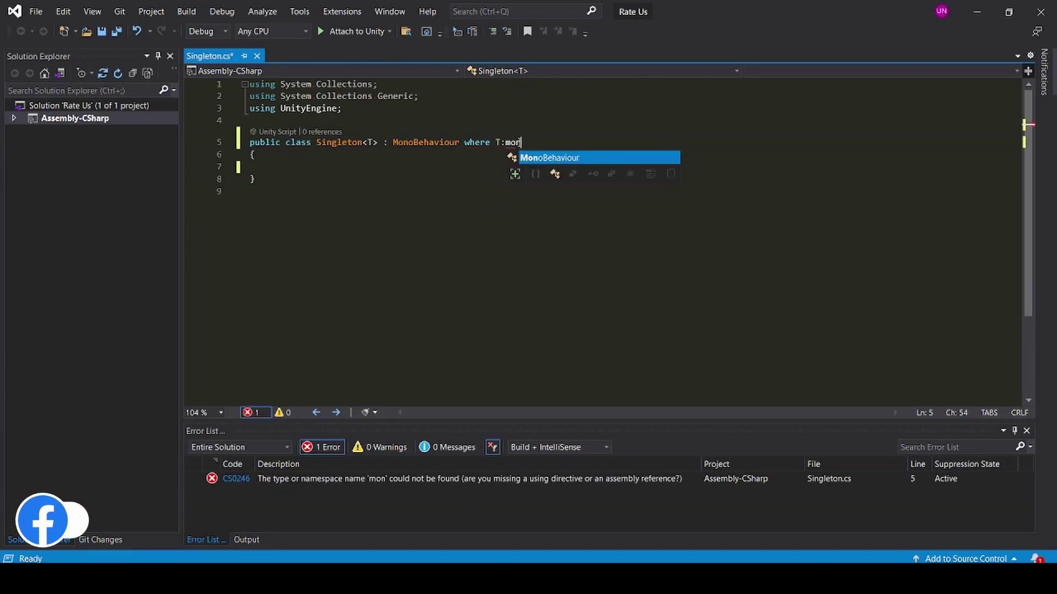
Make Singleton<T> require MonoBehaviour, with a serialized dontdestory flag, static my_instance and instance property.
key(Tab)
click(294, 154)
key(Return)
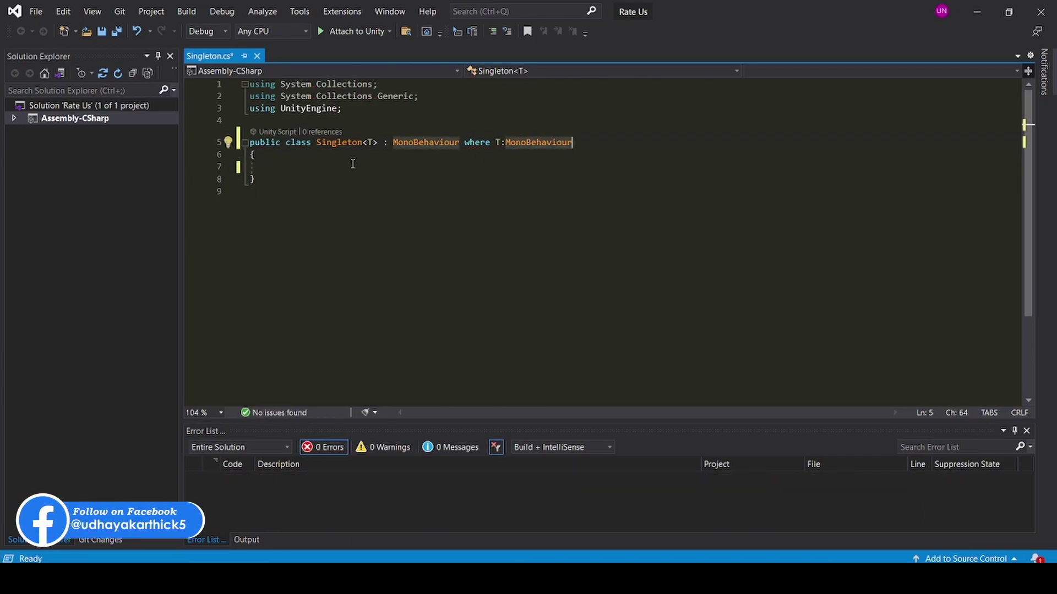
text([Serial)
key(Tab)
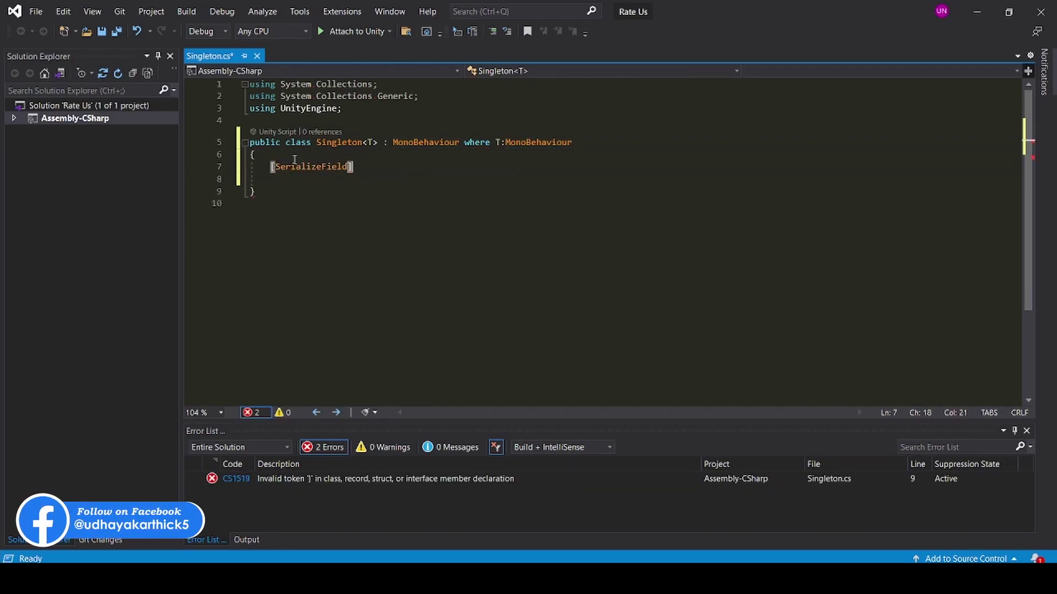
text(privat)
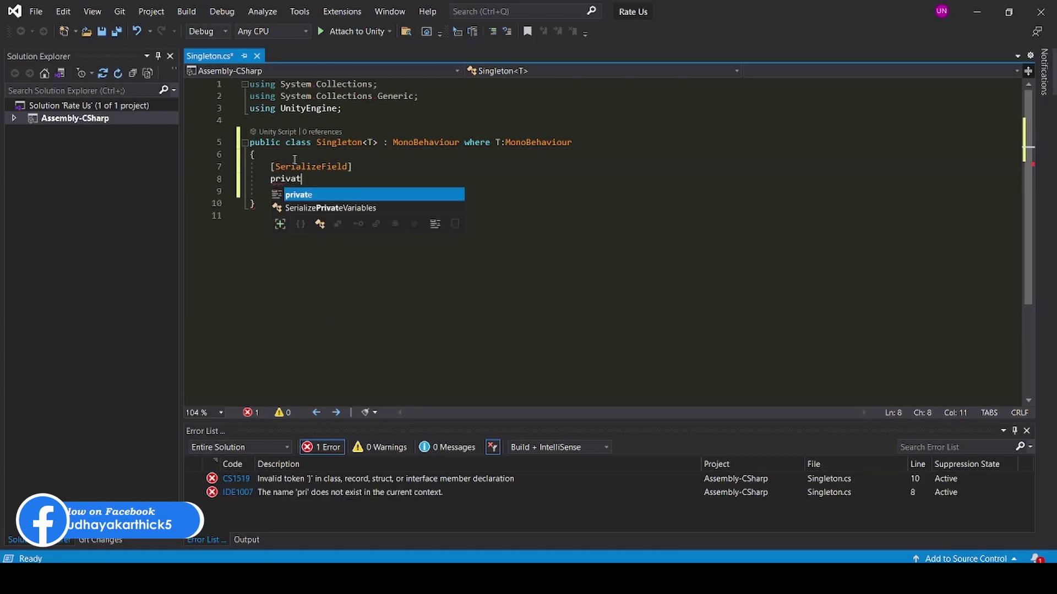
text(e bool)
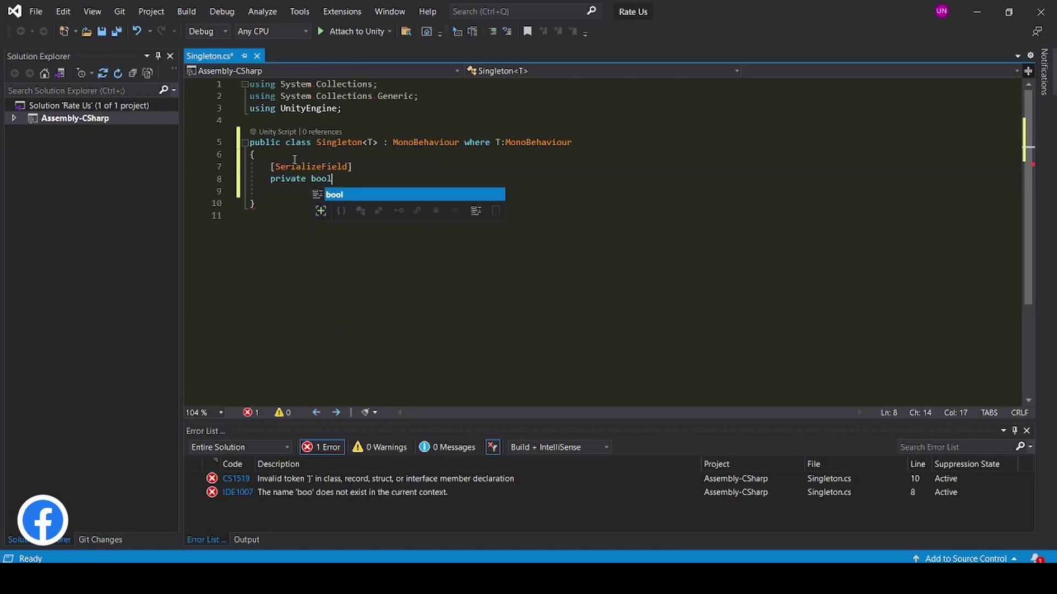
text( dontde)
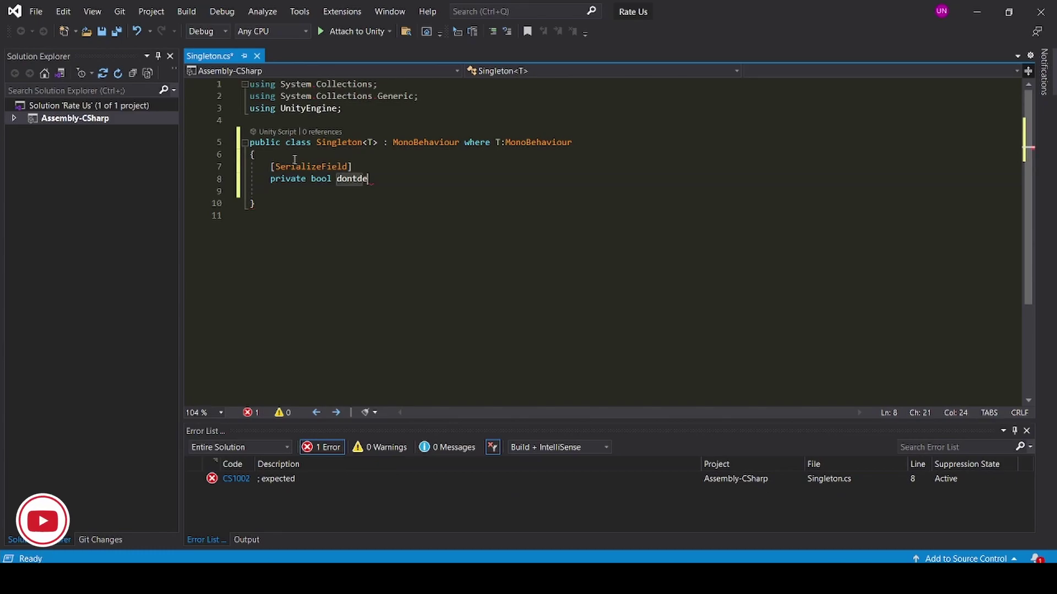
text(story = false;)
key(Return)
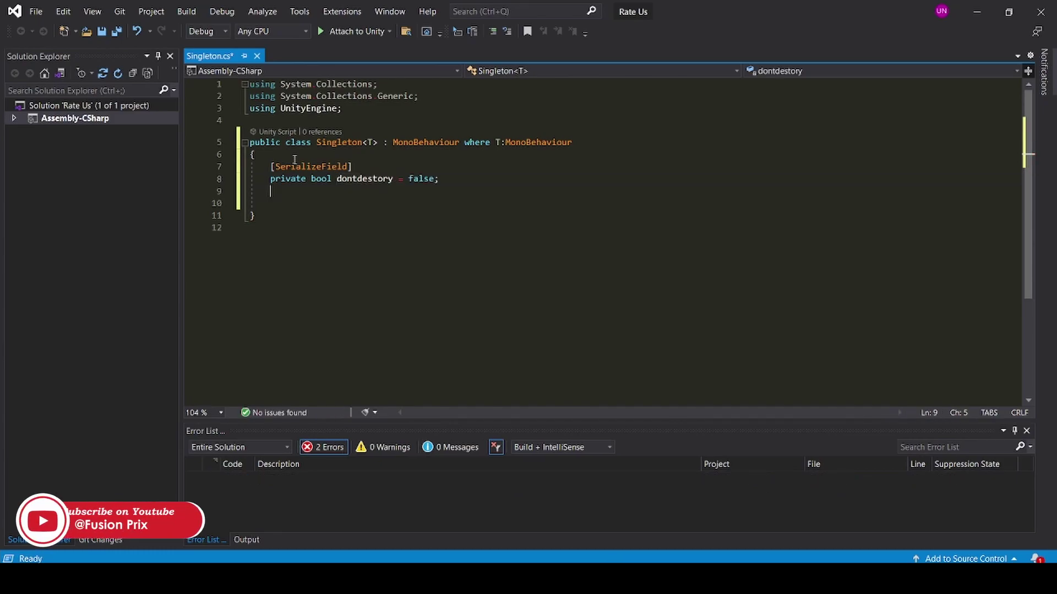
text(static )
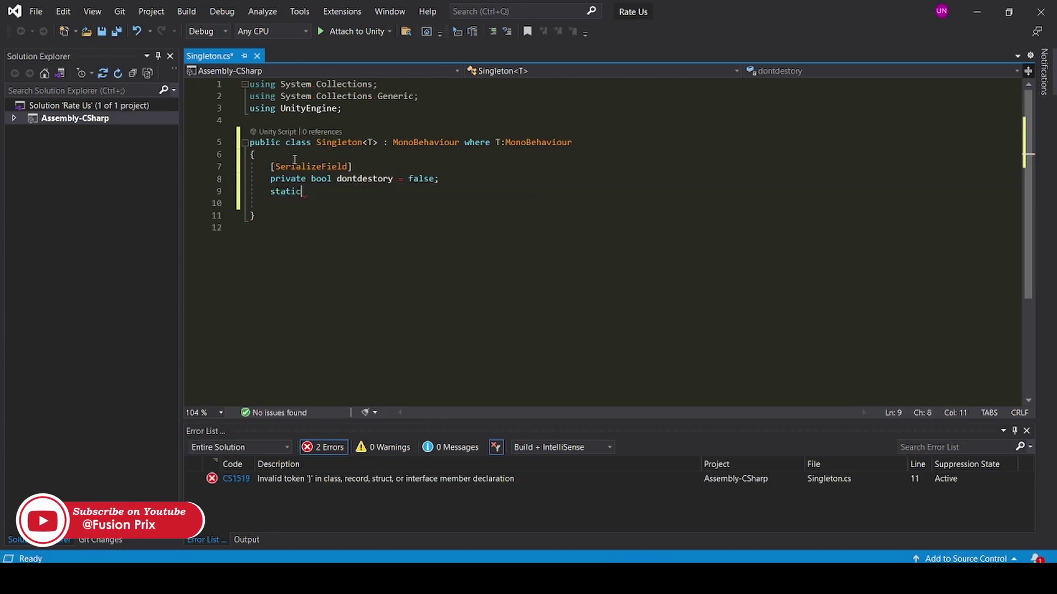
text(T )
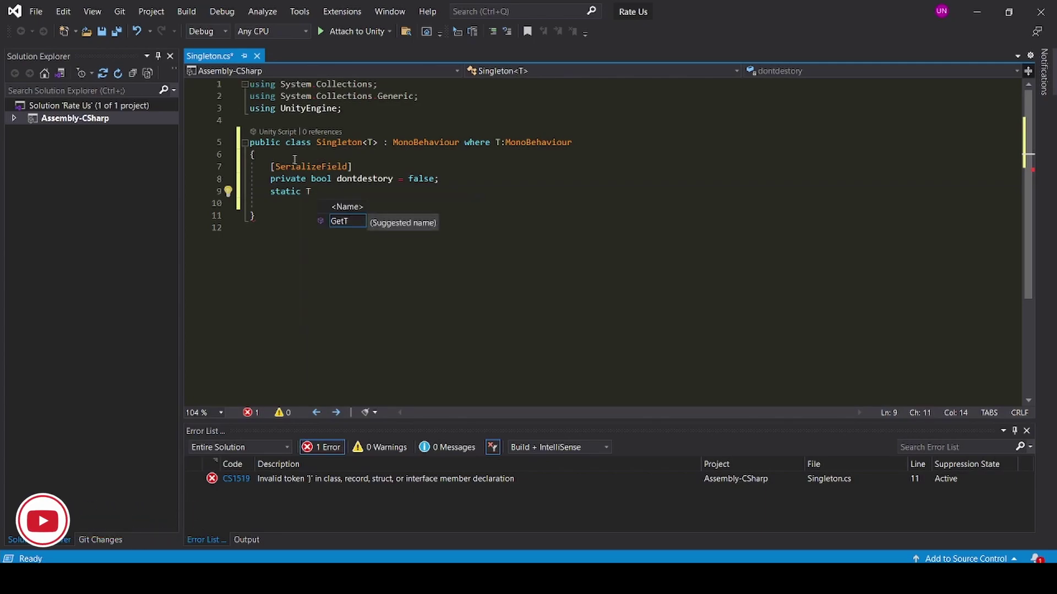
text(my_)
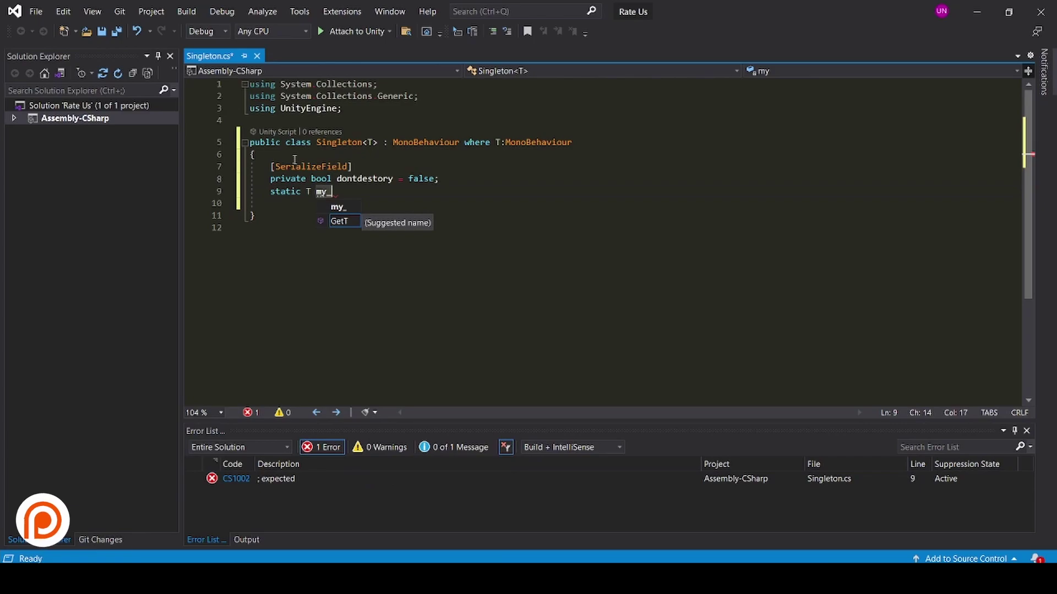
text(instance;)
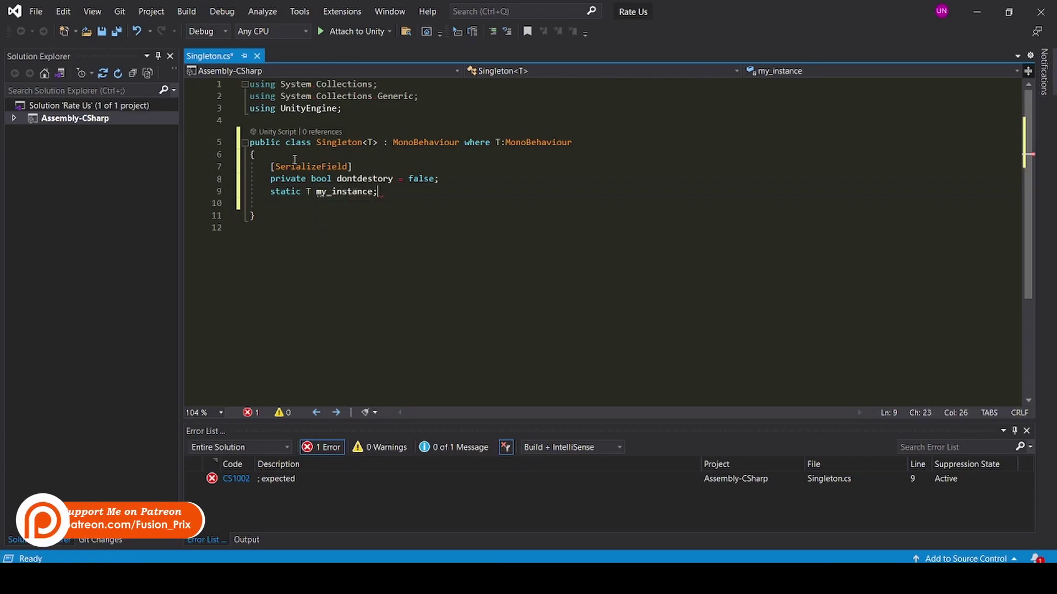
key(Return)
text(pub)
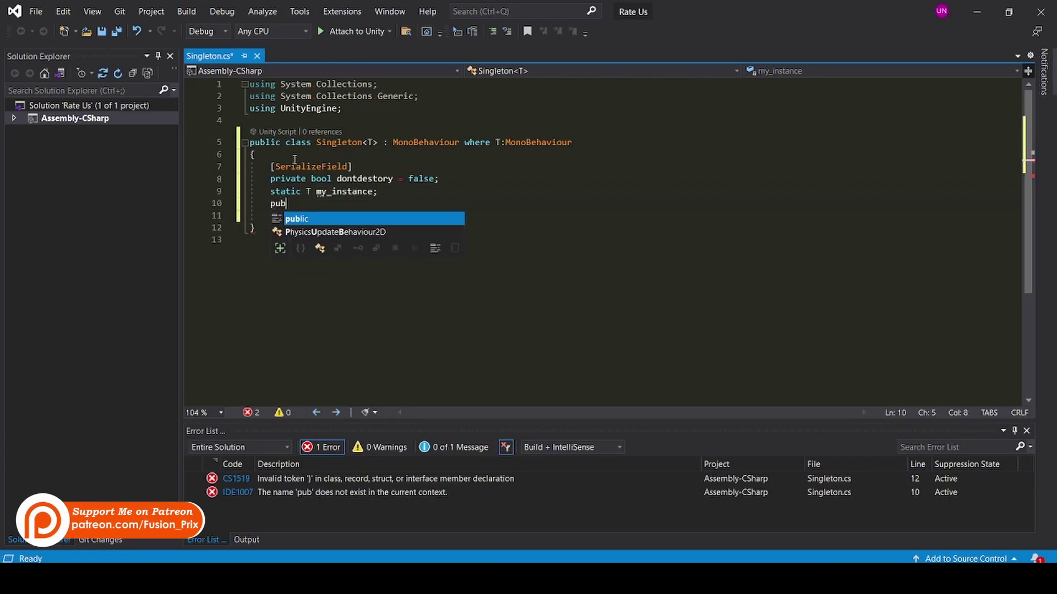
text(lic static T ins)
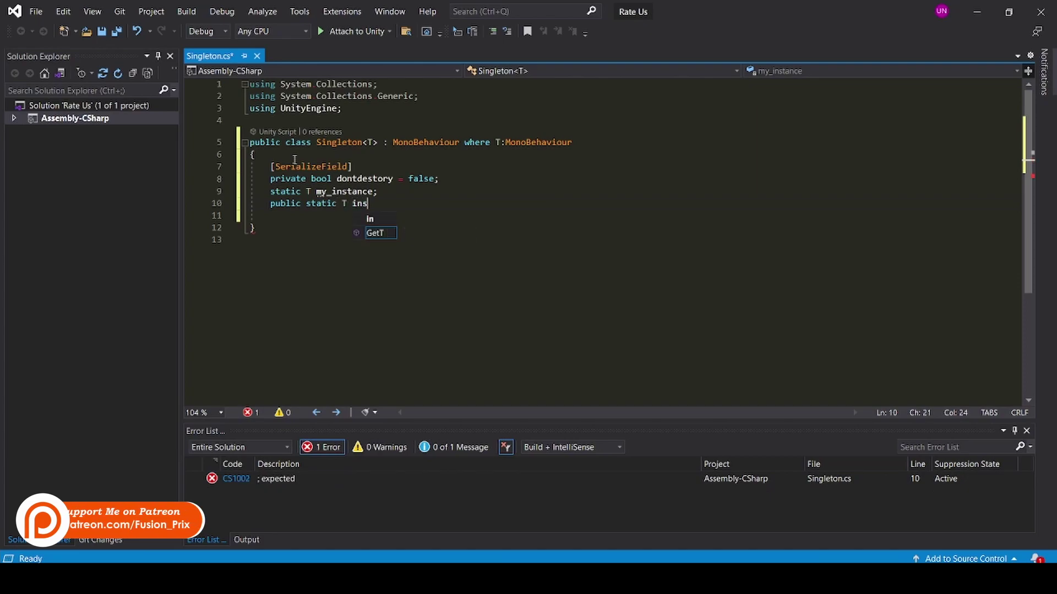
text(tat)
text(ce)
Give the instance getter nested null checks that create a GameObject named typeof(T).Name.
key(Return)
text({)
key(Return)
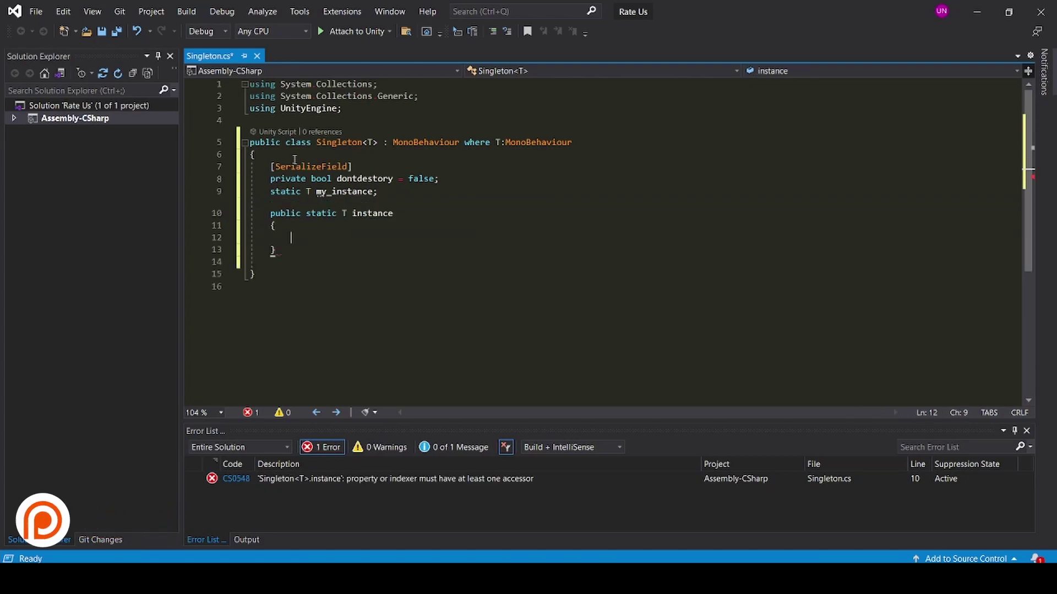
text(get {)
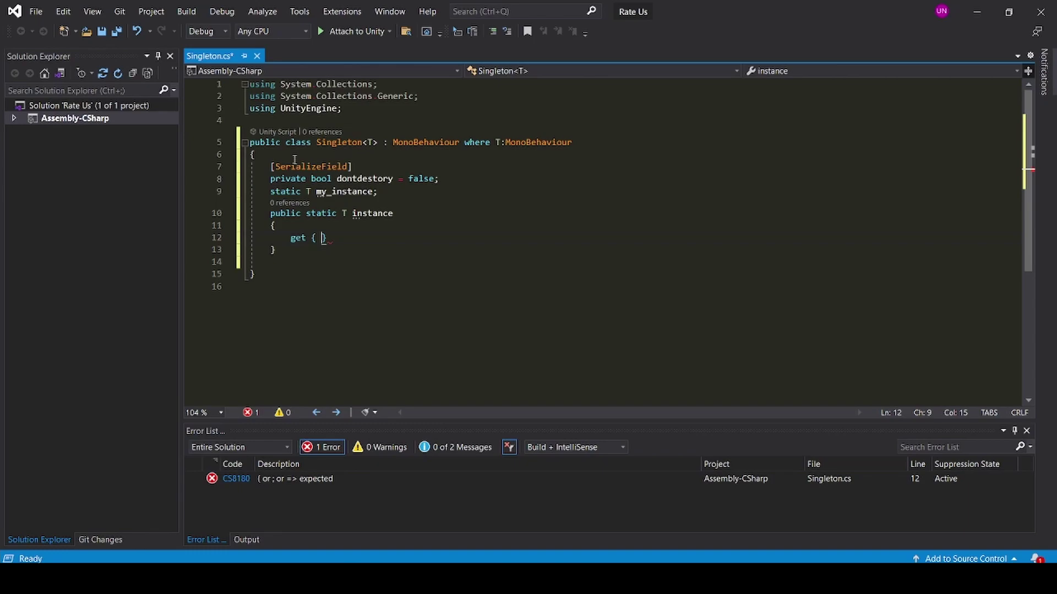
text(if()
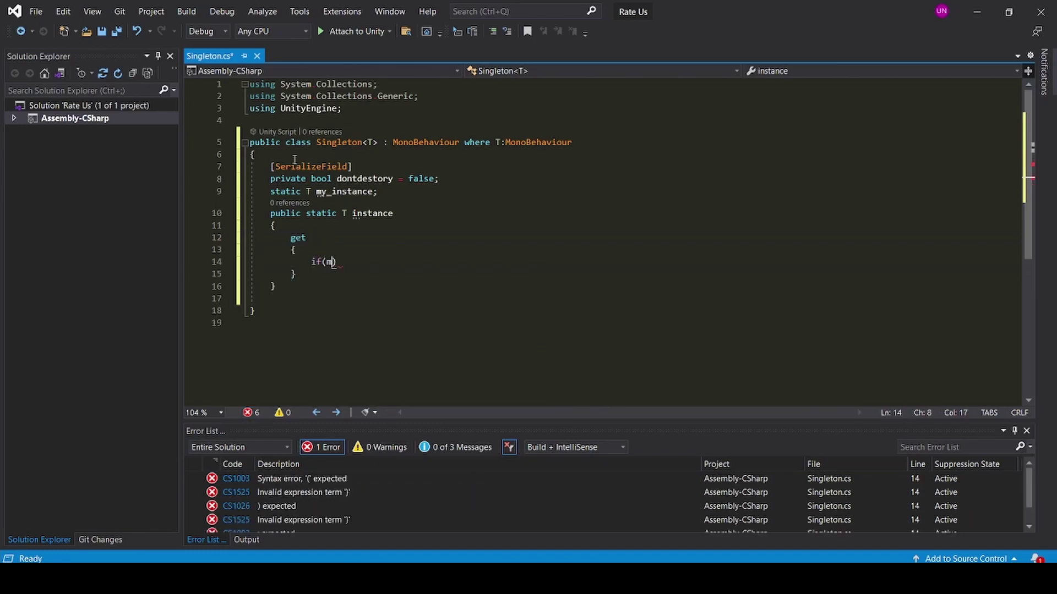
text(myinsta)
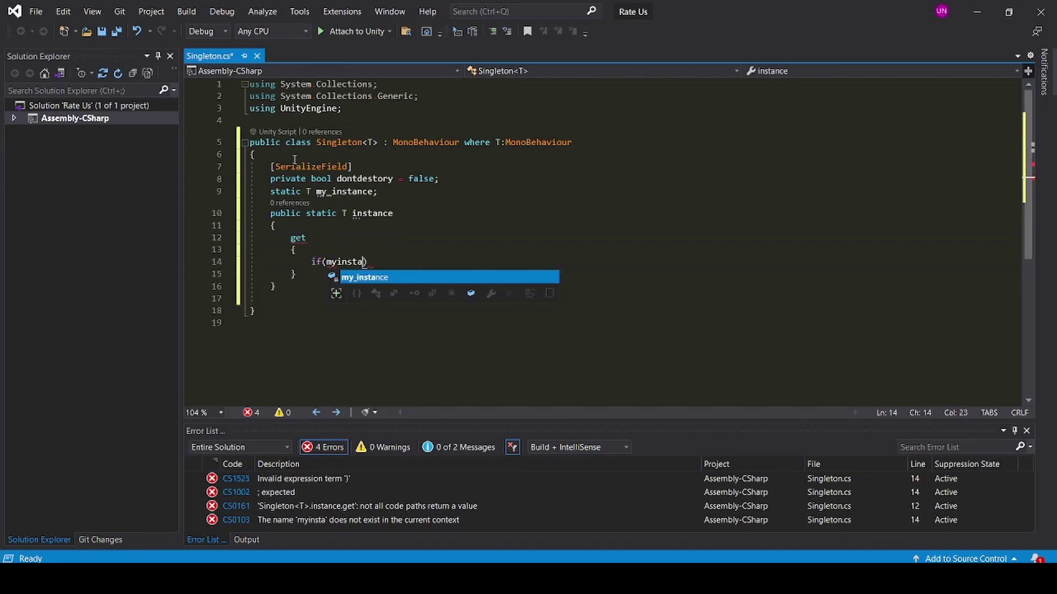
text(my)
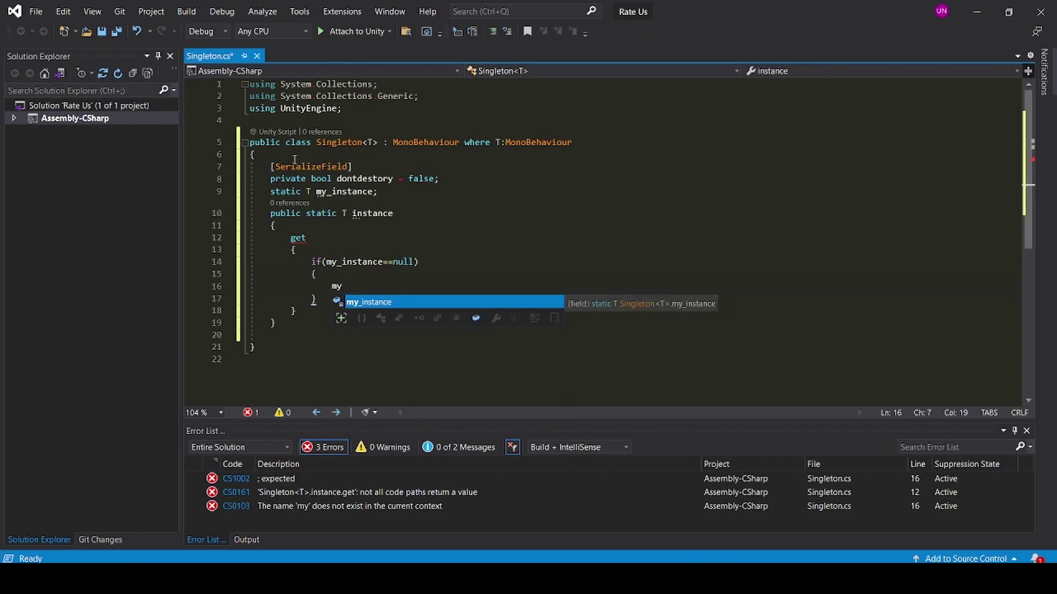
text(=gameo)
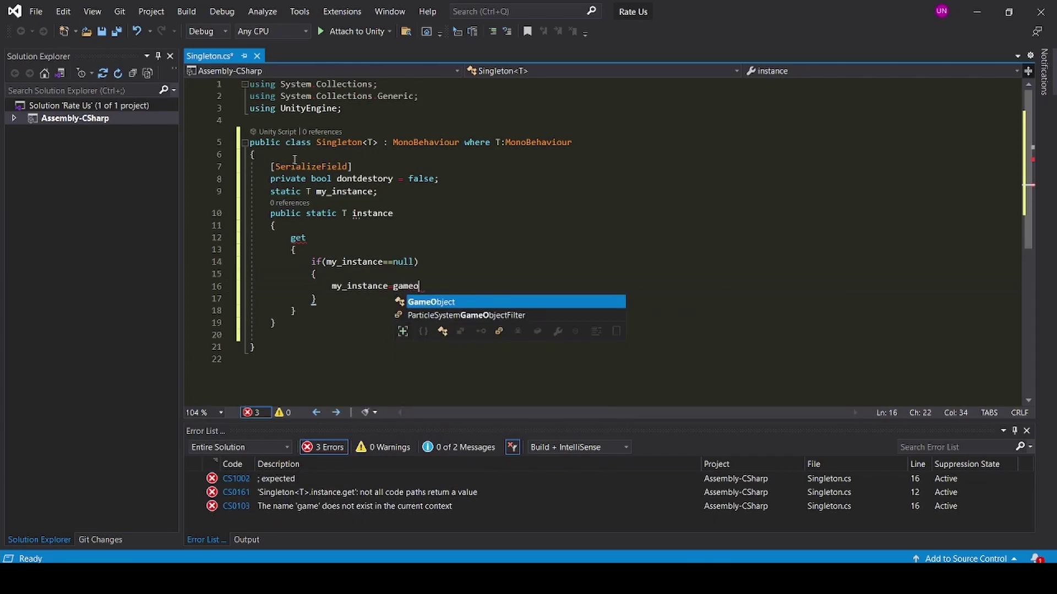
key(Tab)
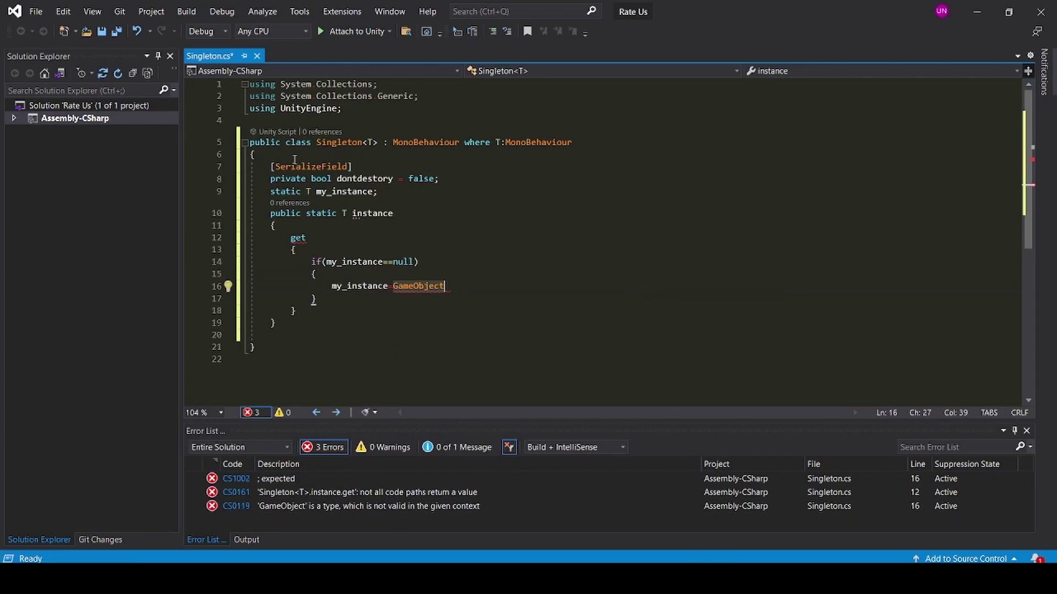
text(.fin)
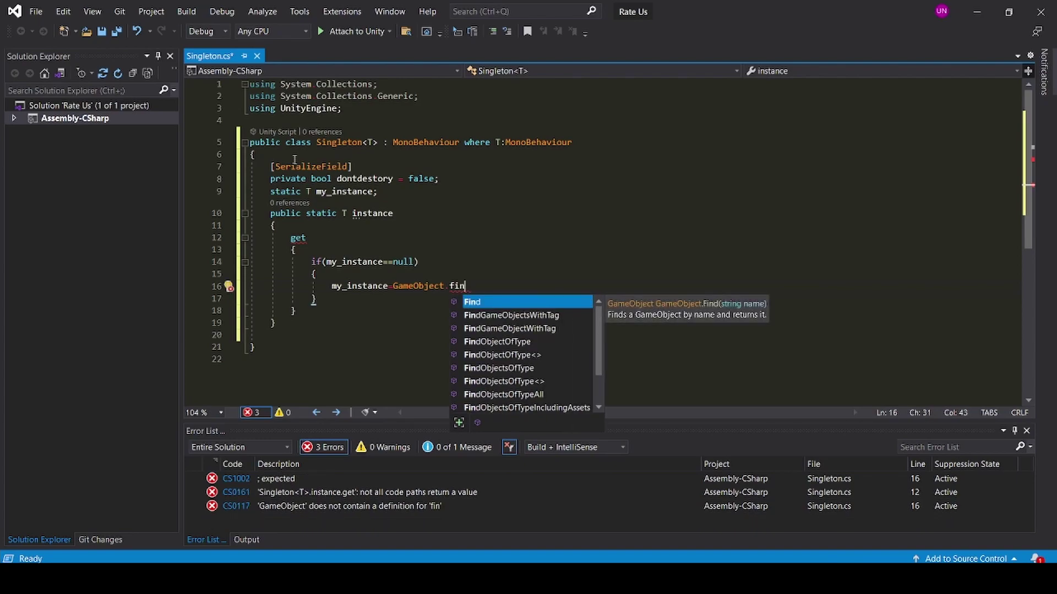
text(d)
text(ObjectOfType<T>();)
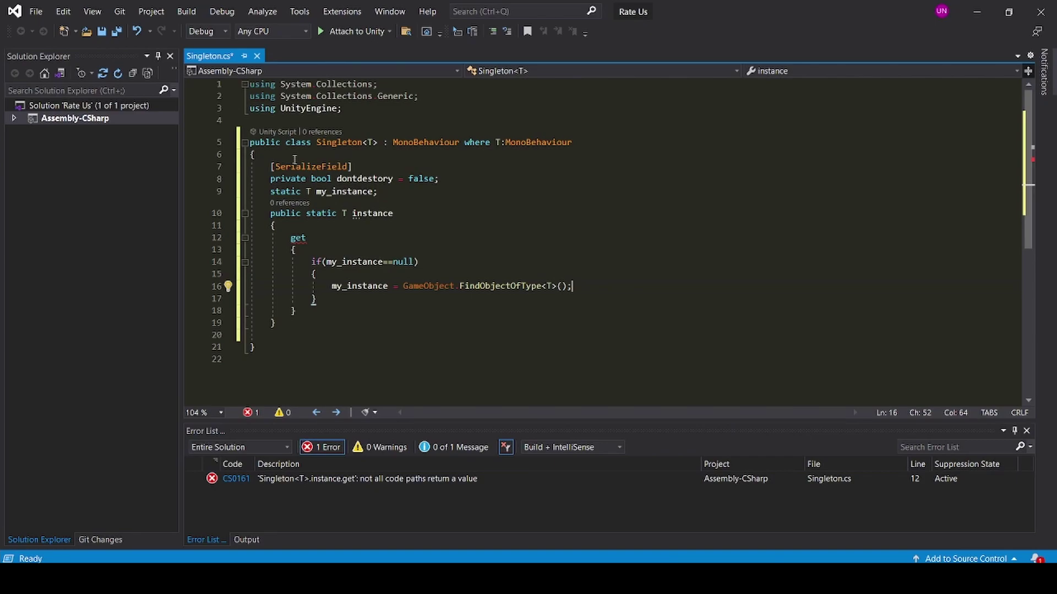
text(f(m)
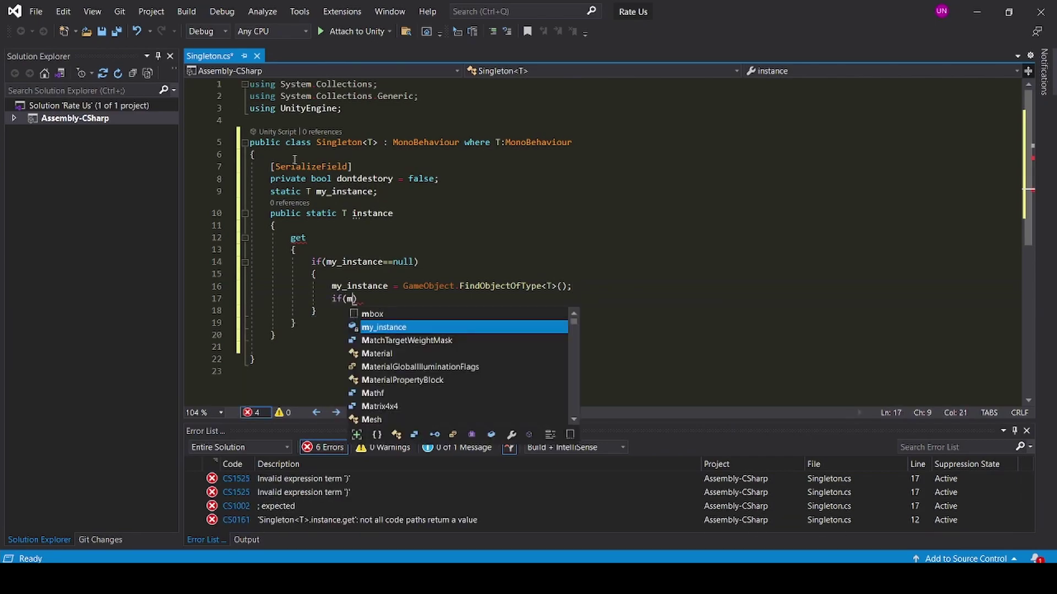
text(yin)
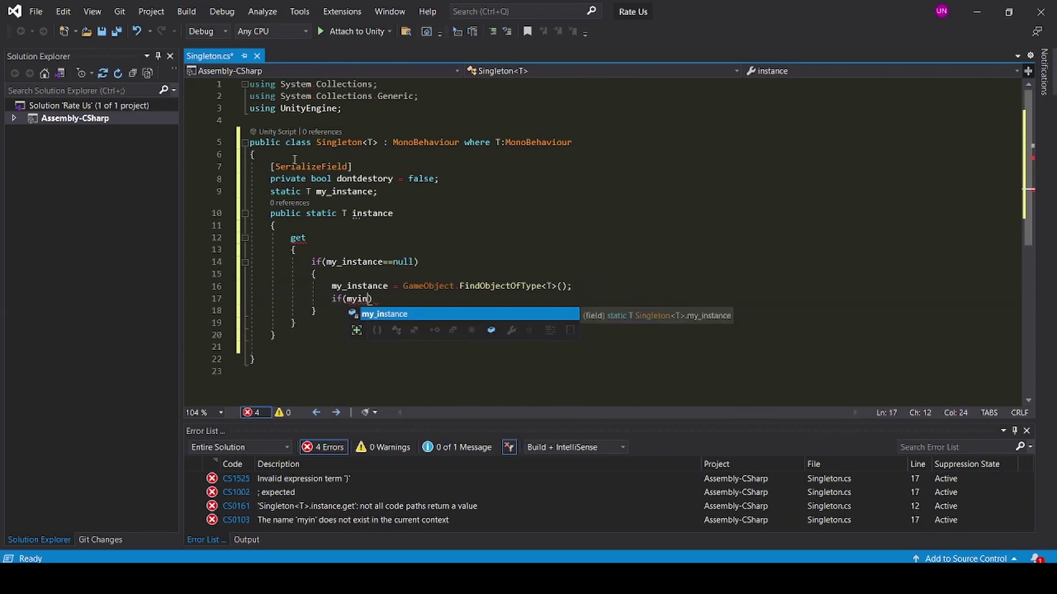
key(Tab)
text(==null)
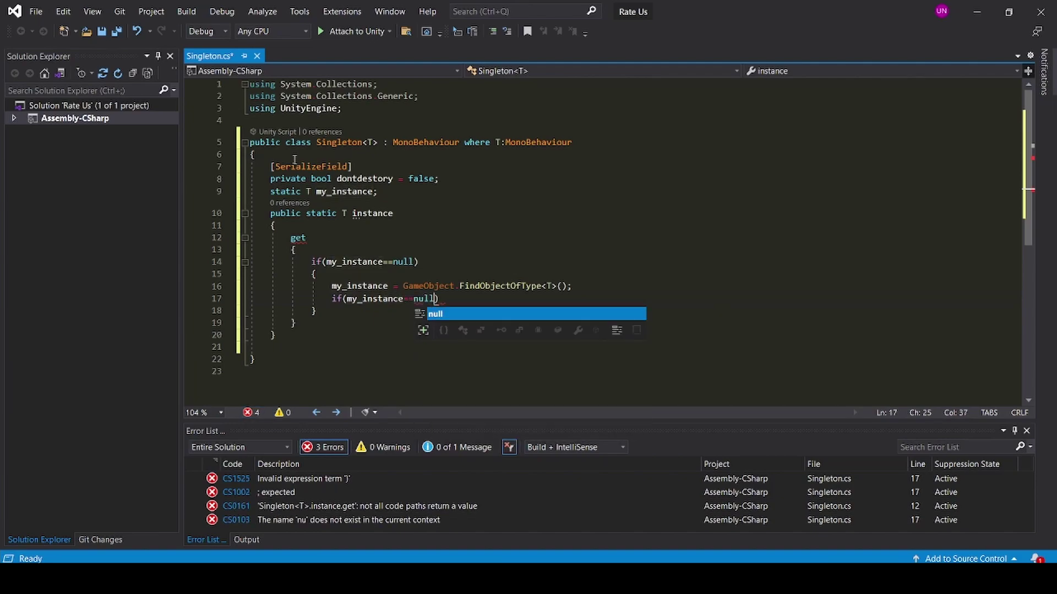
key(Return)
key(Return)
text({)
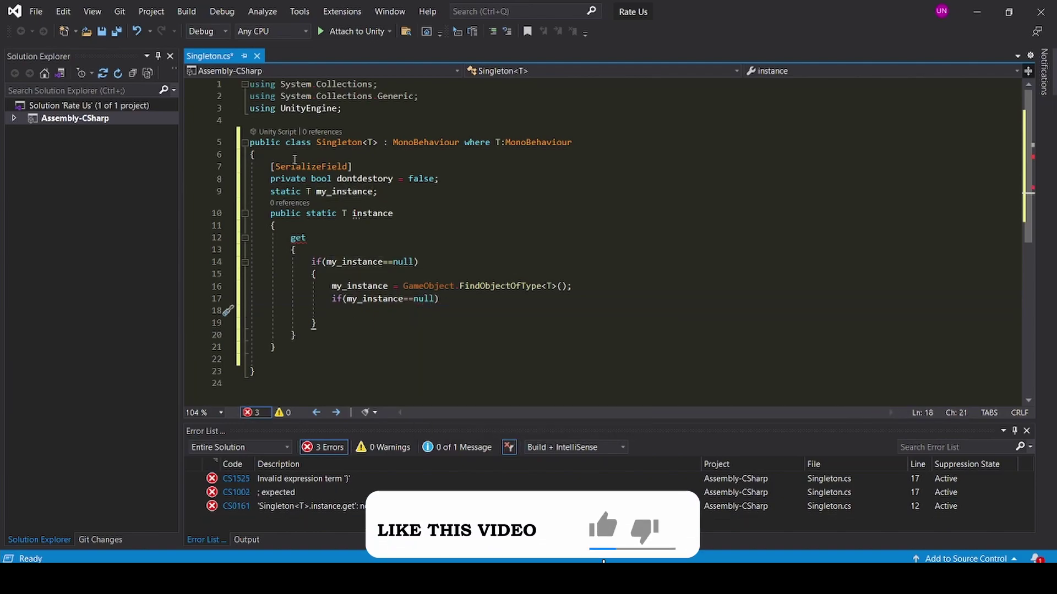
key(Return)
text(game)
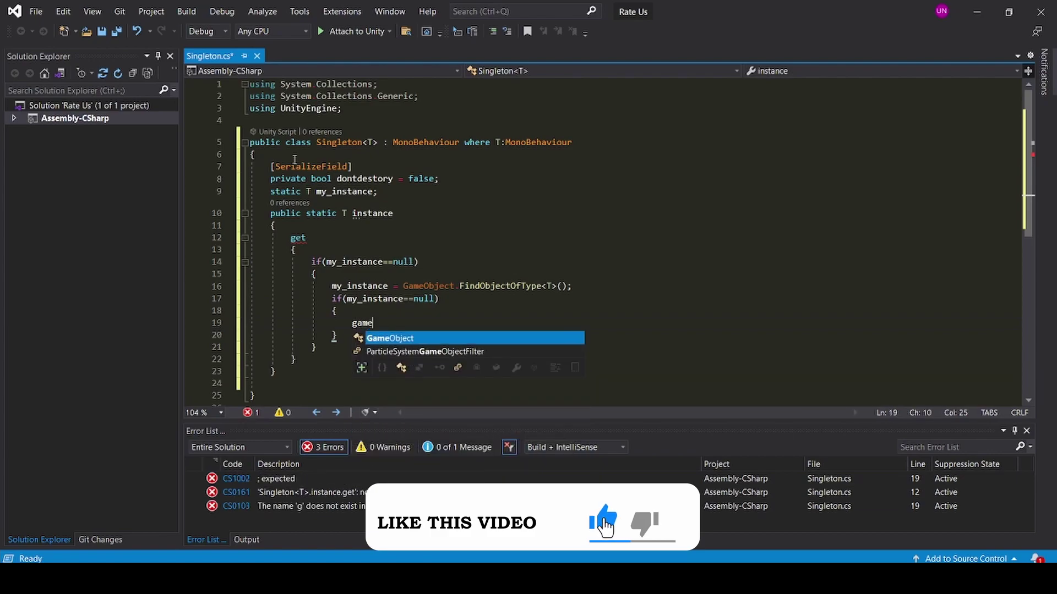
key(Tab)
text(singl)
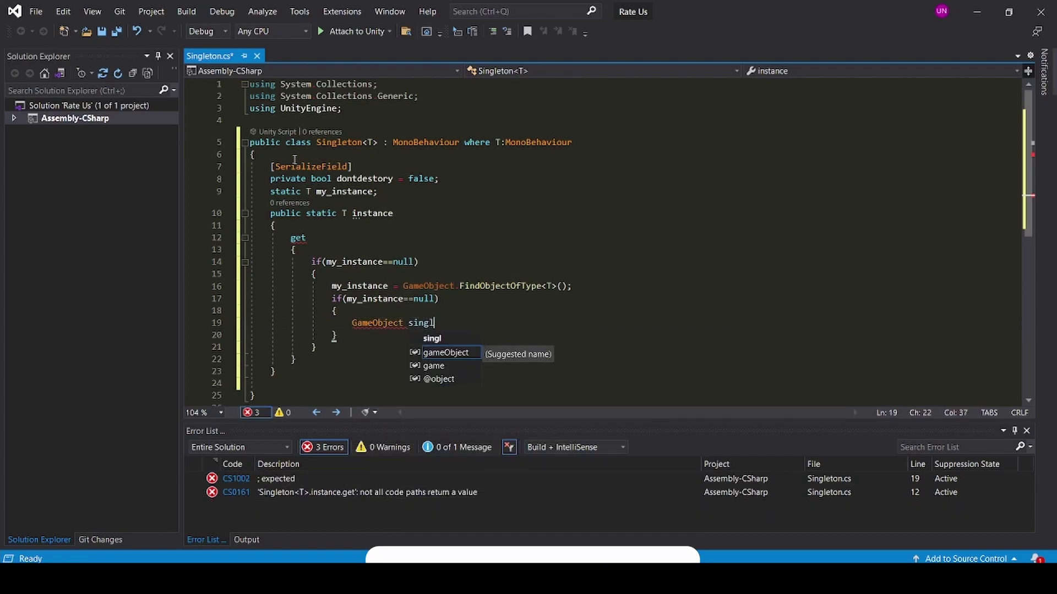
text(etin=n)
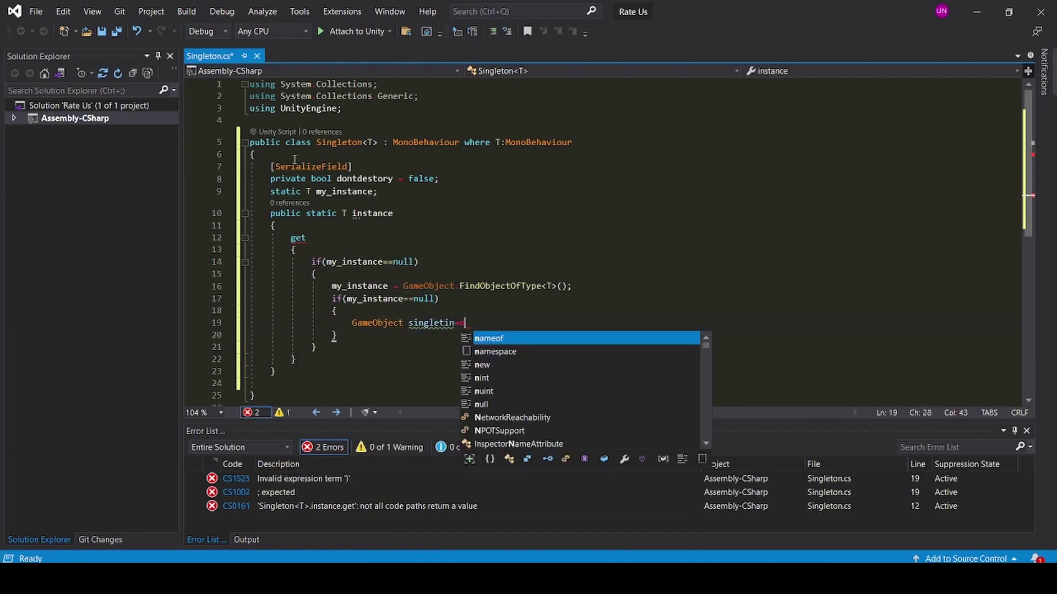
text(ew game)
key(Tab)
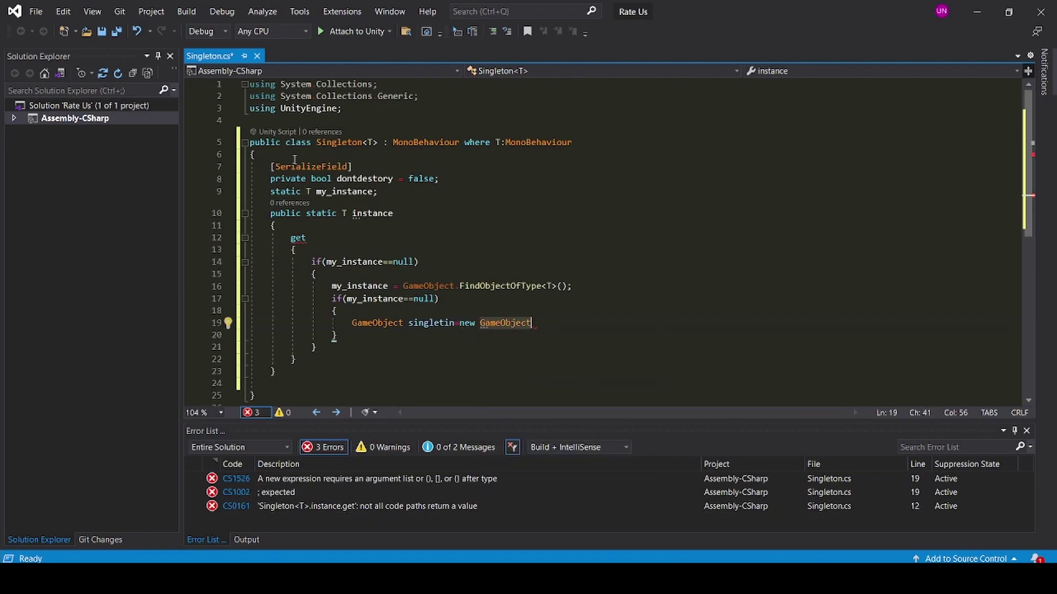
text((ty)
key(Tab)
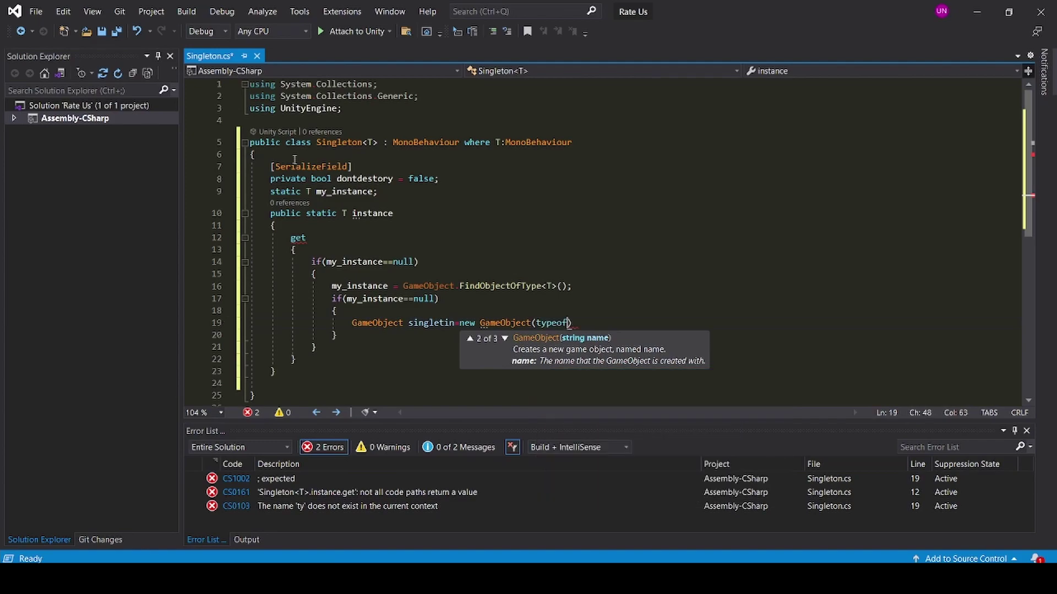
text(()
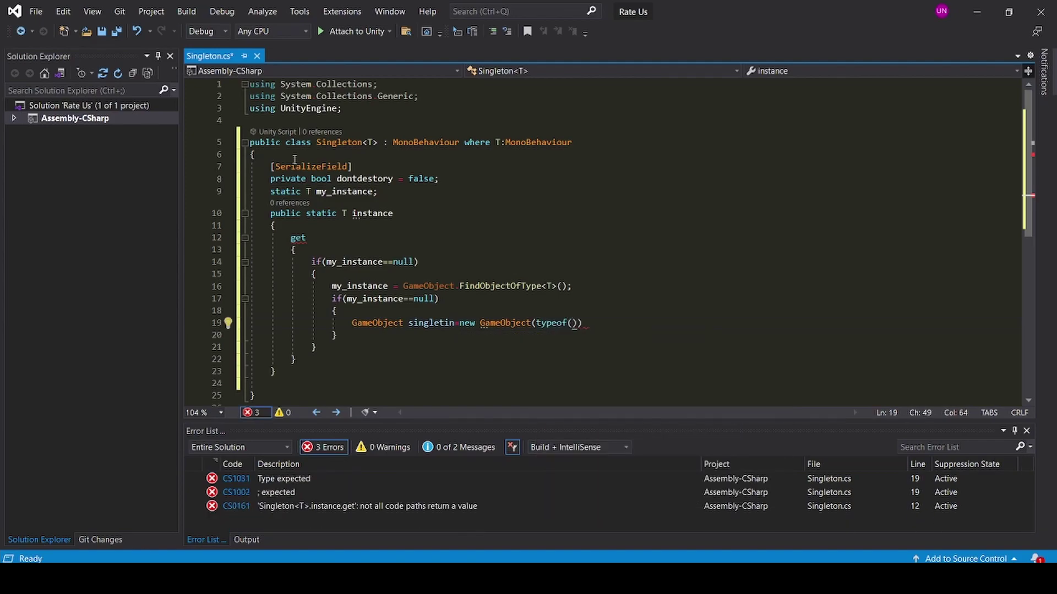
text(T))
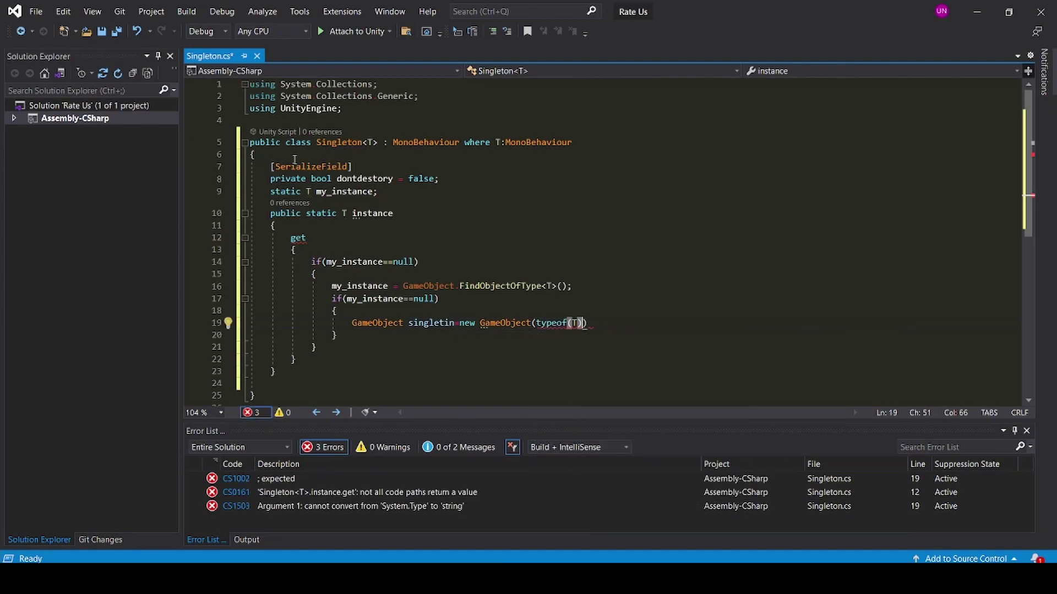
text(.nam)
key(Tab)
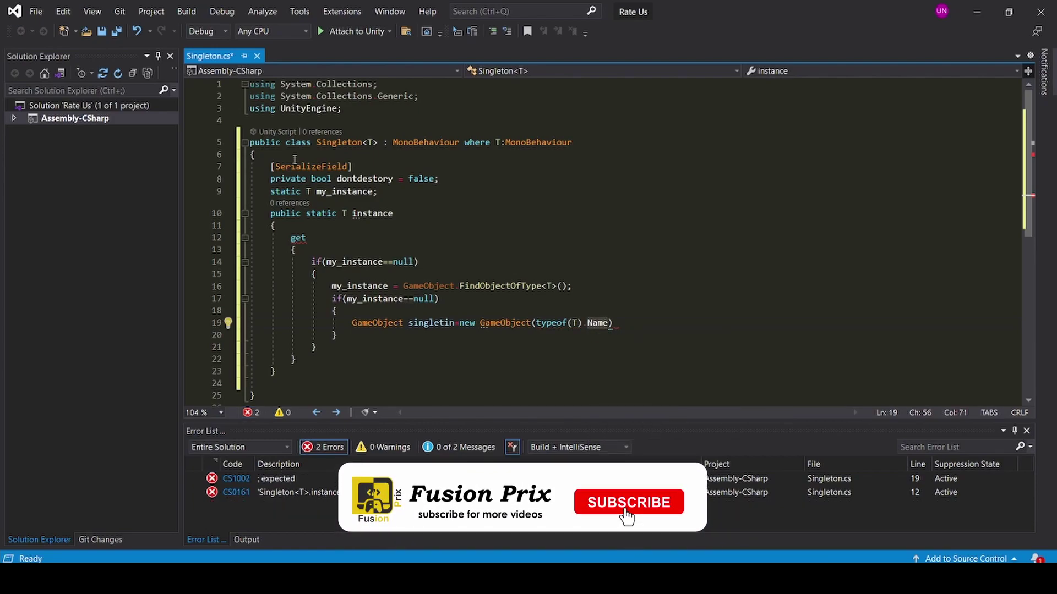
text(;)
Assign the object's AddComponent<T>() result to my_instance and return my_instance.
key(Return)
text(my)
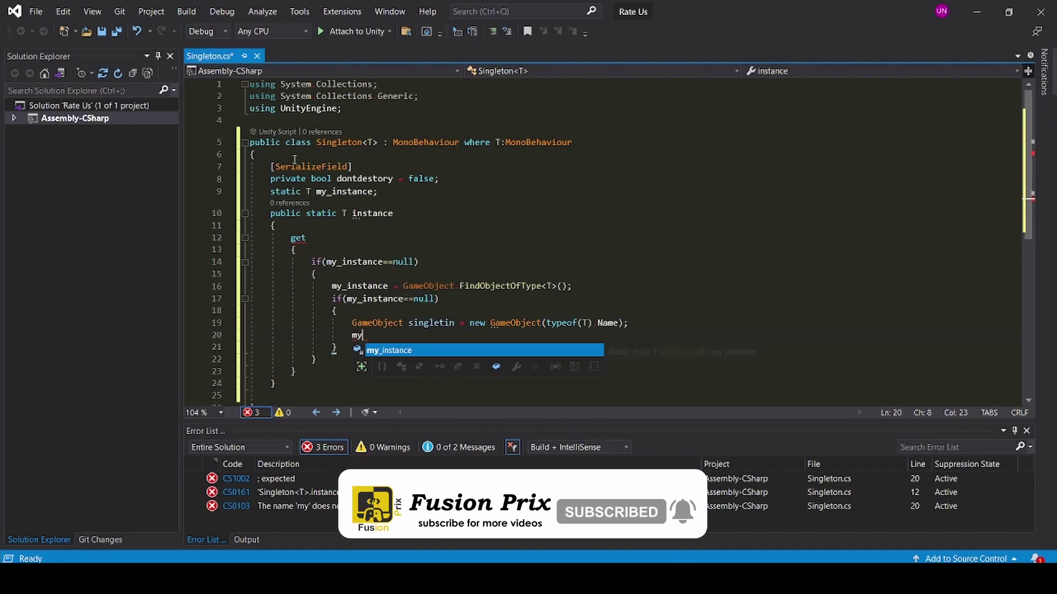
key(Tab)
text(=)
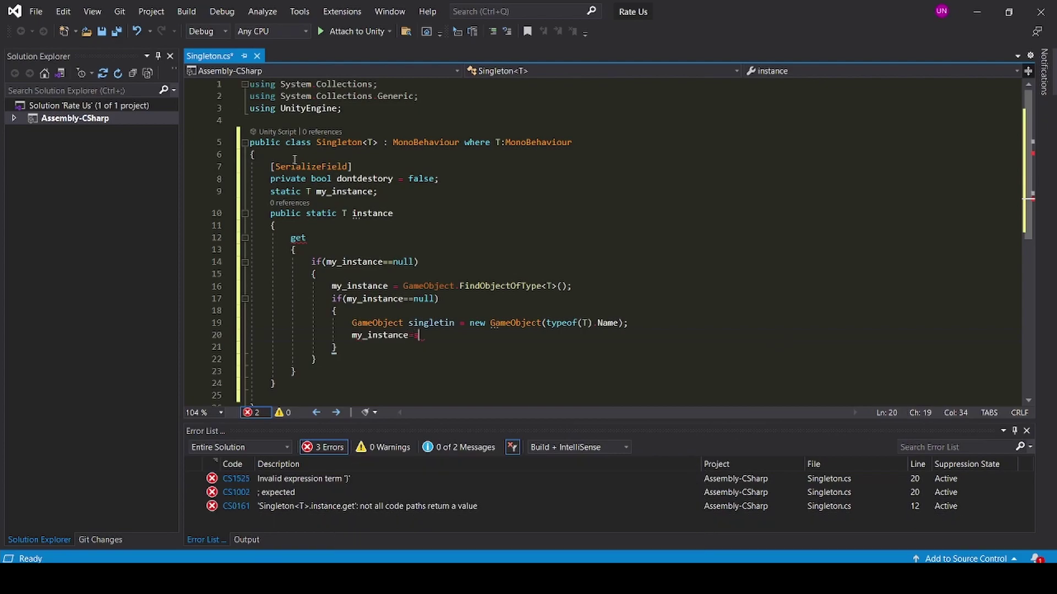
text(sing)
key(Tab)
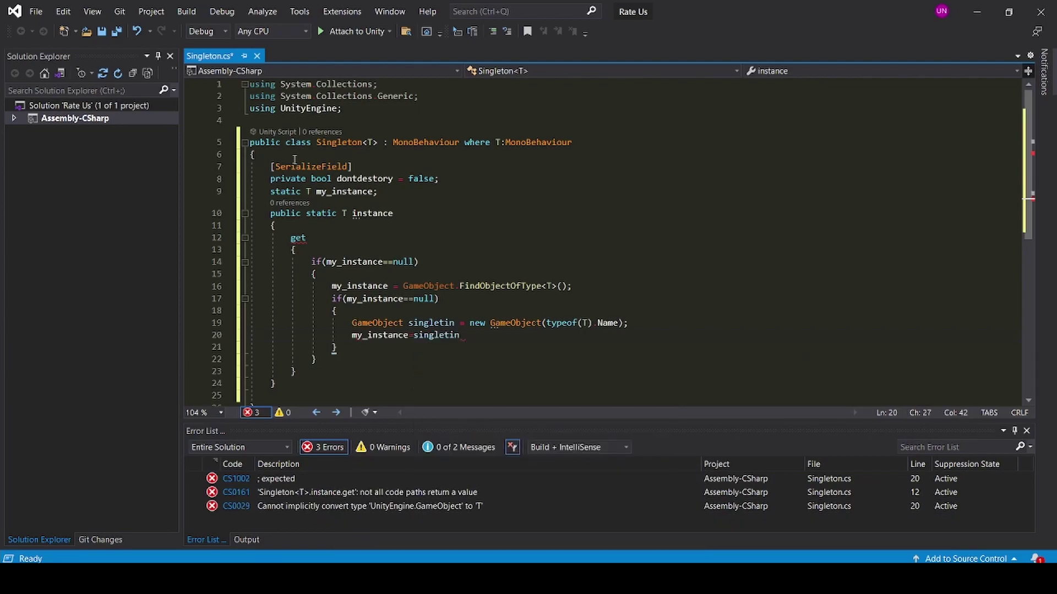
text(.)
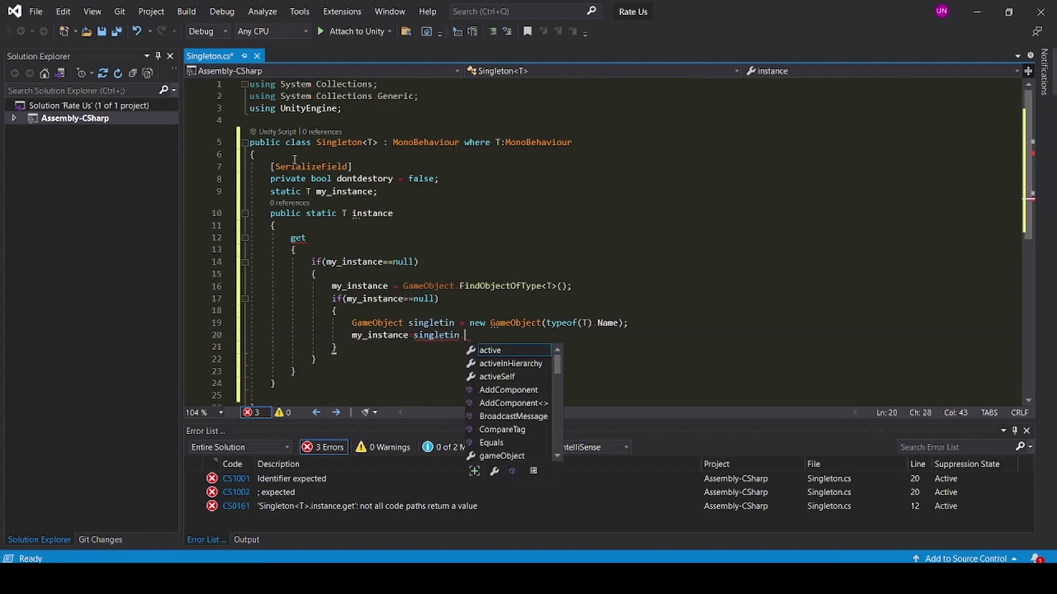
text(add)
key(Tab)
text(<T)
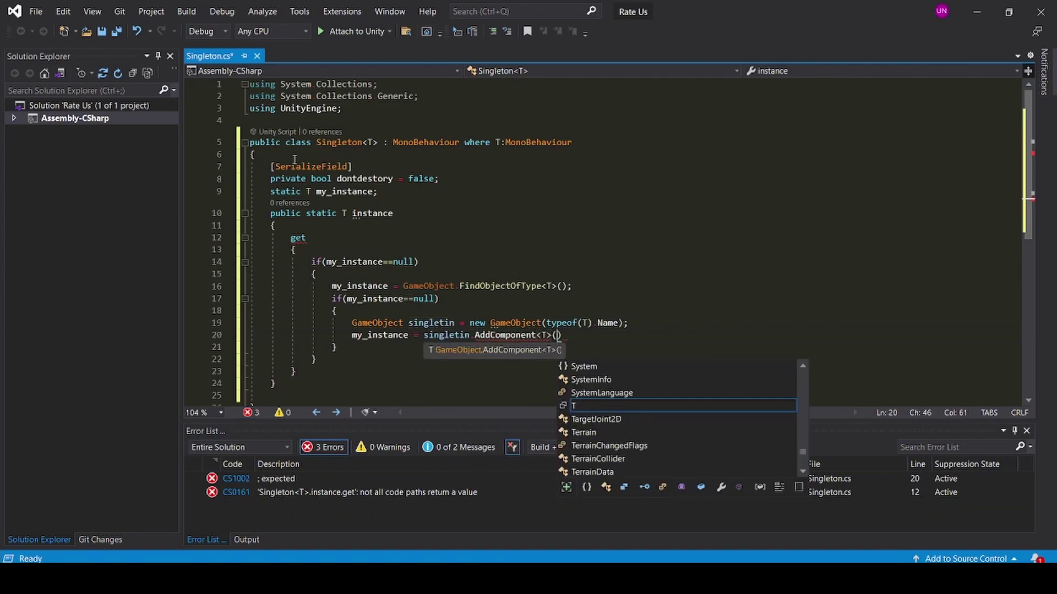
text(>();)
text(re)
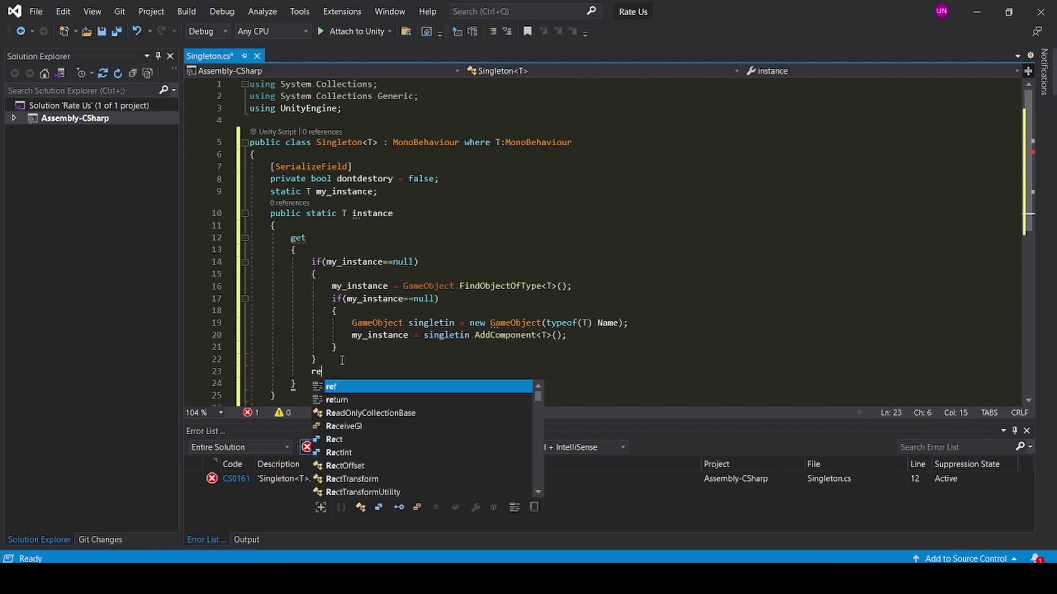
text(turn my)
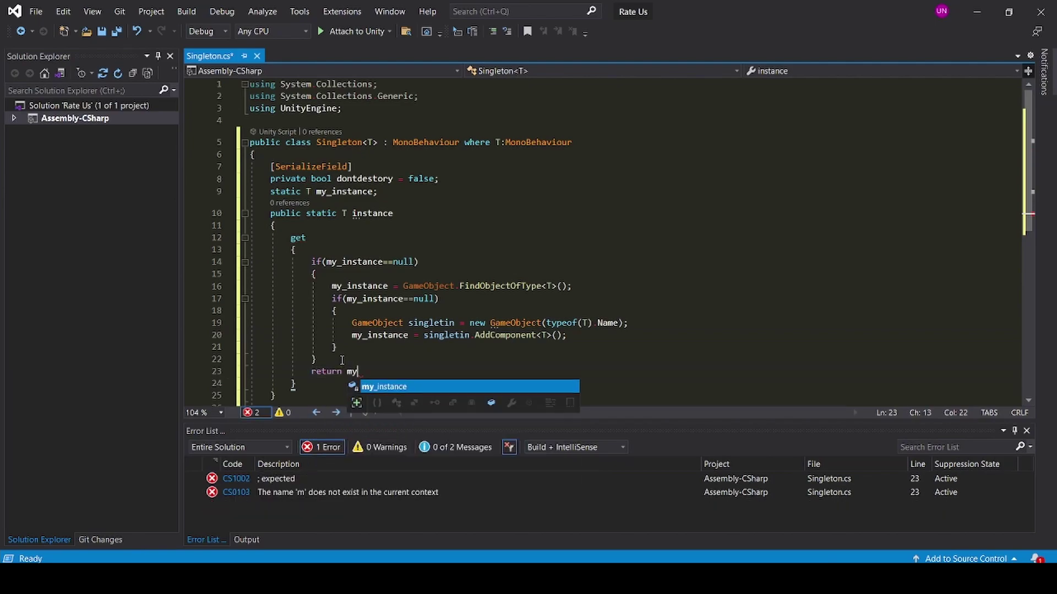
text(;)
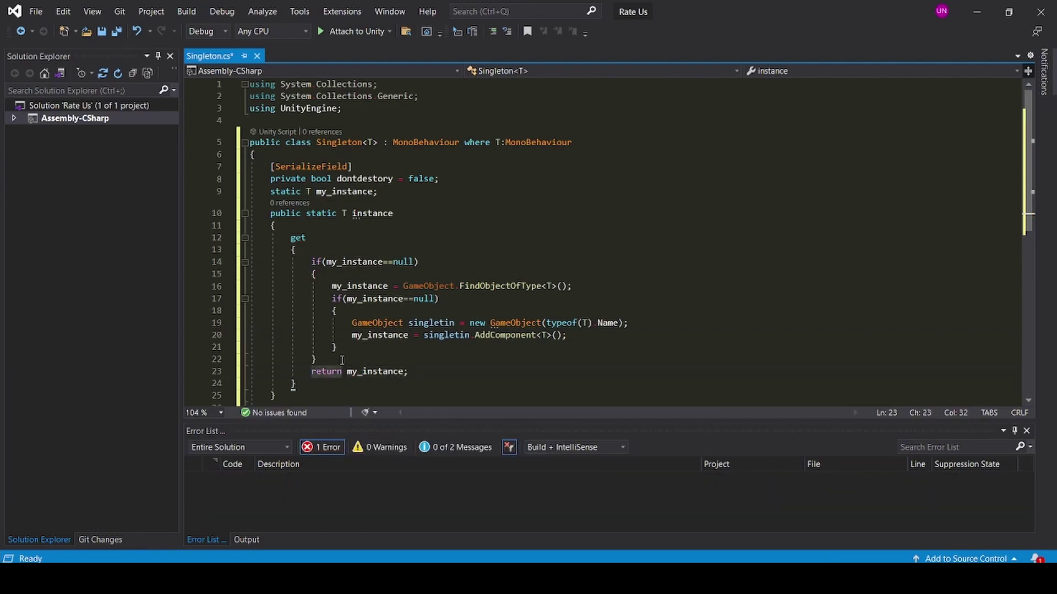
scroll(330, 355, down, 3)
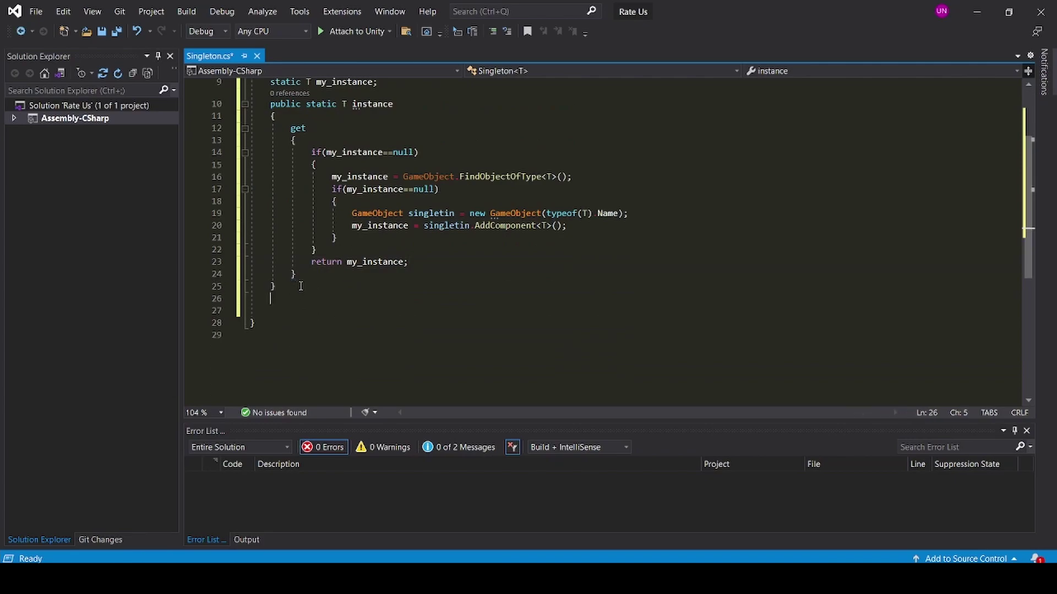
text(public)
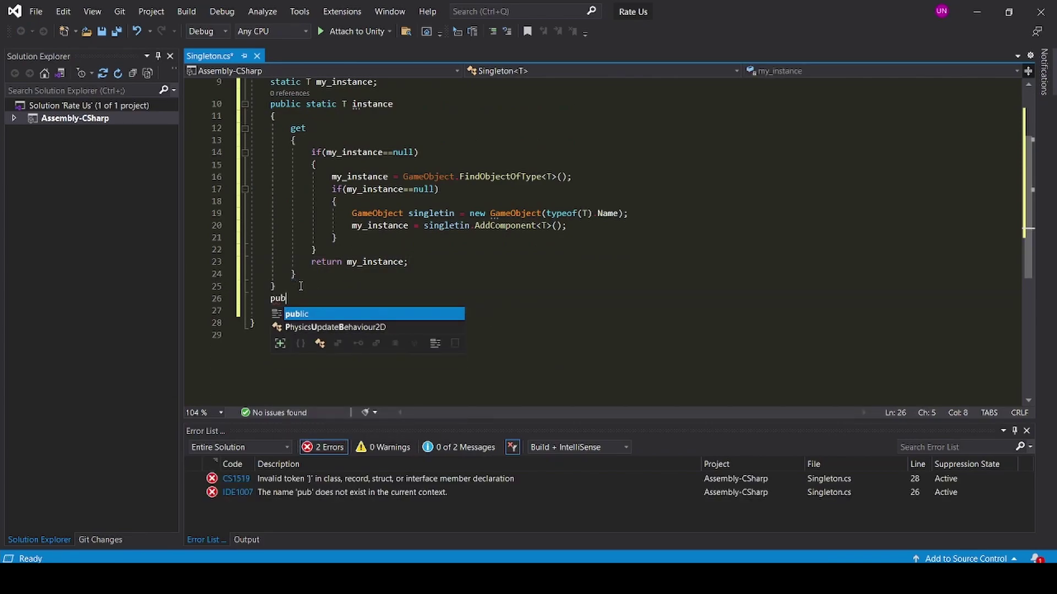
text( virt)
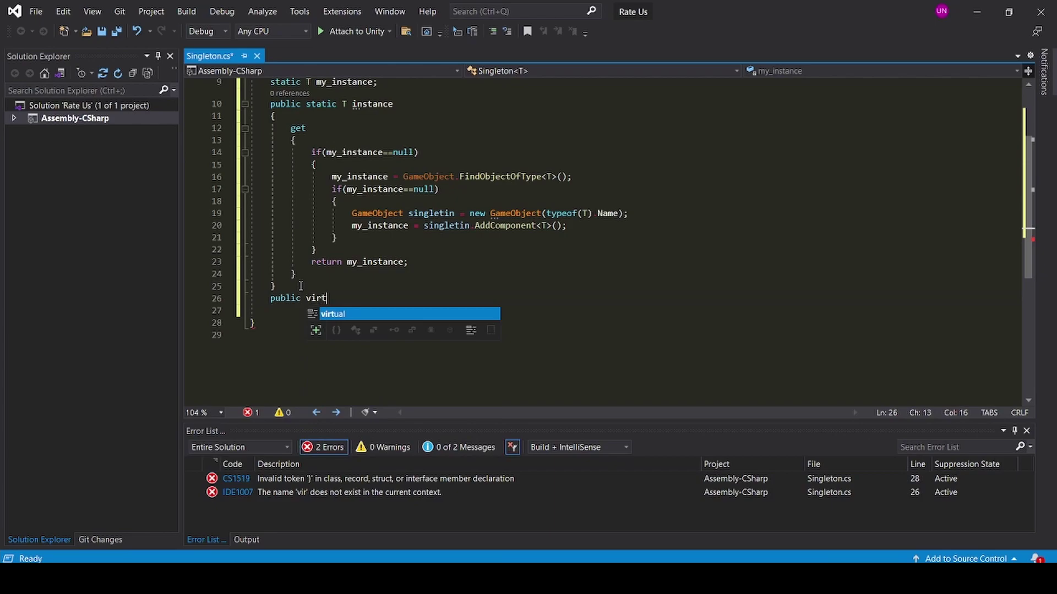
text(ual void)
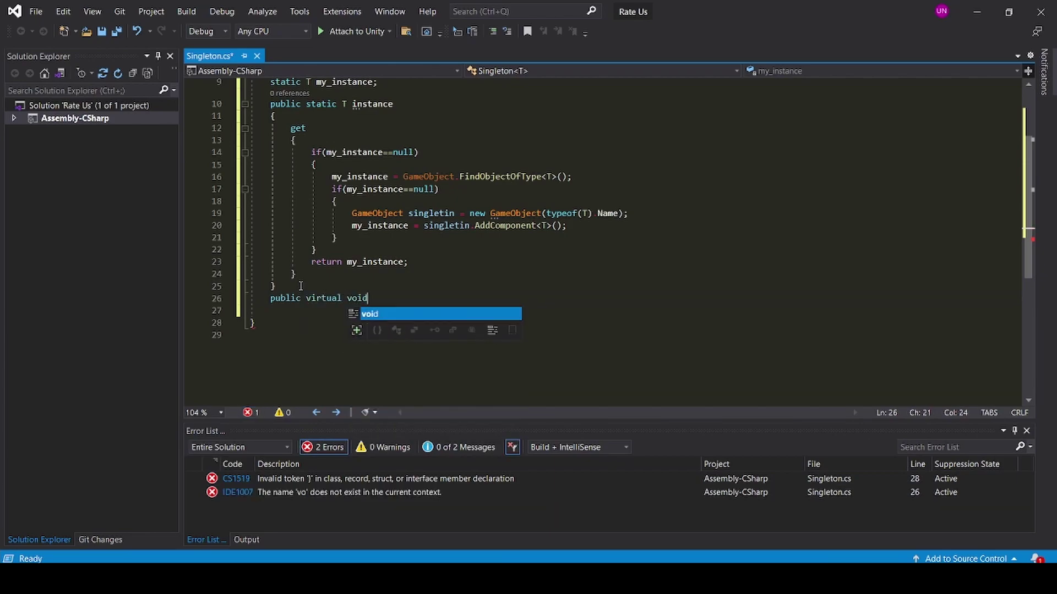
text( Awake()
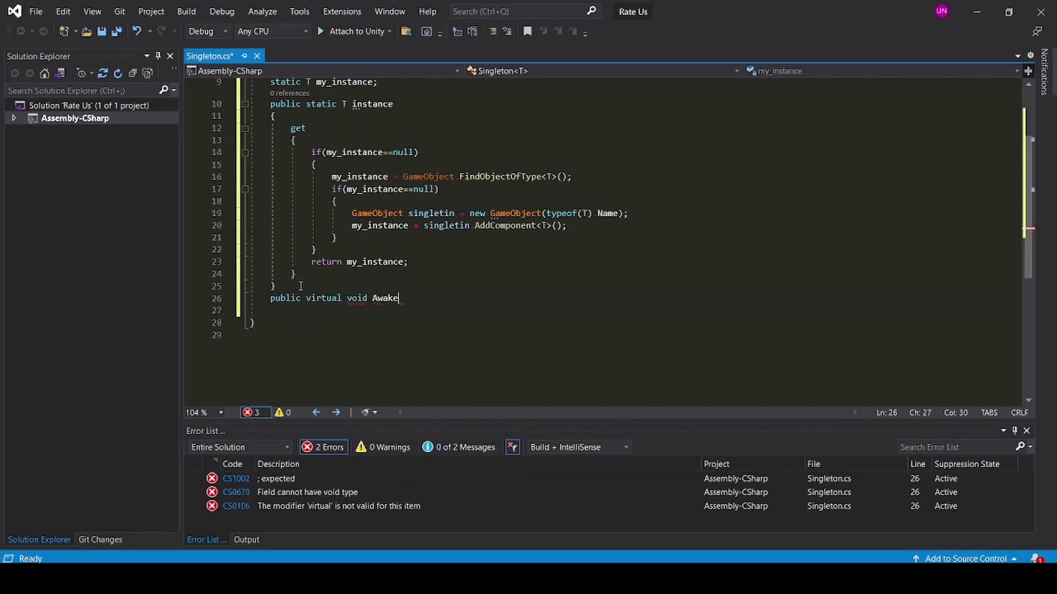
text())
Add Awake() that sets my_instance = this as T when my_instance is null.
key(Return)
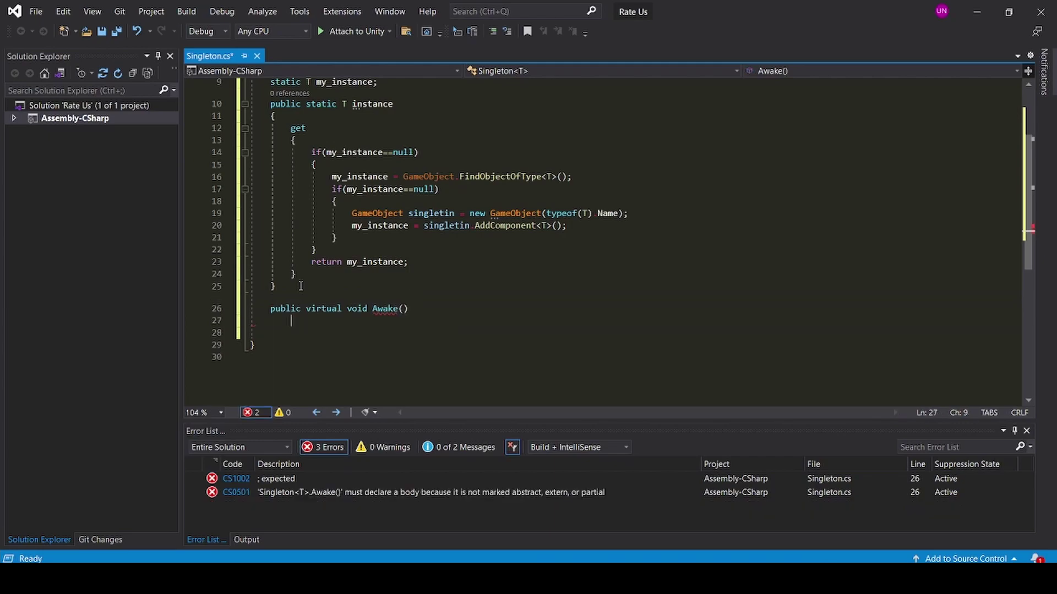
text({)
key(Return)
text(if)
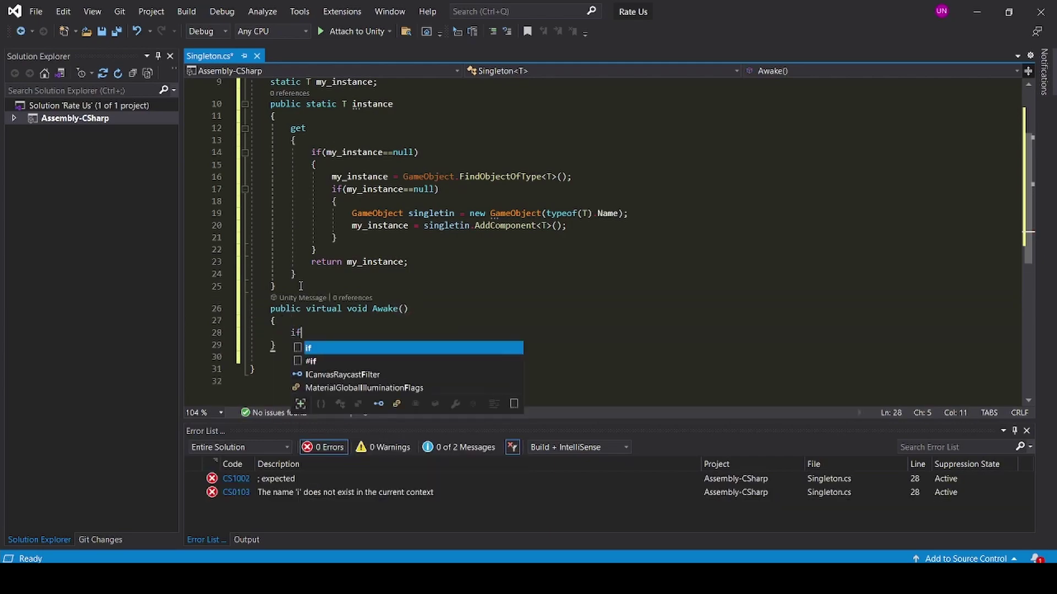
text((myu)
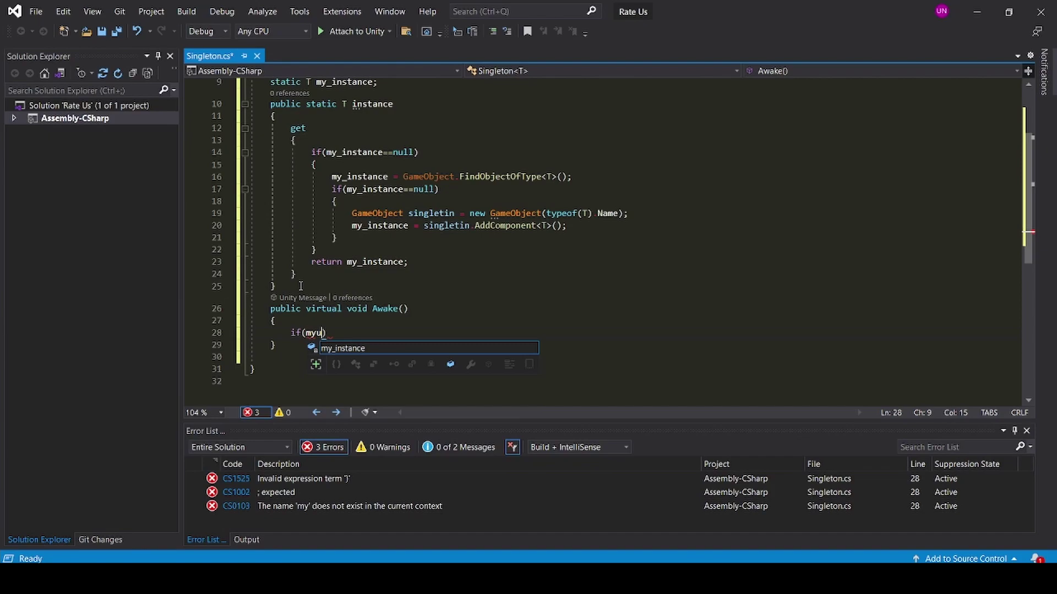
key(BackSpace)
key(Tab)
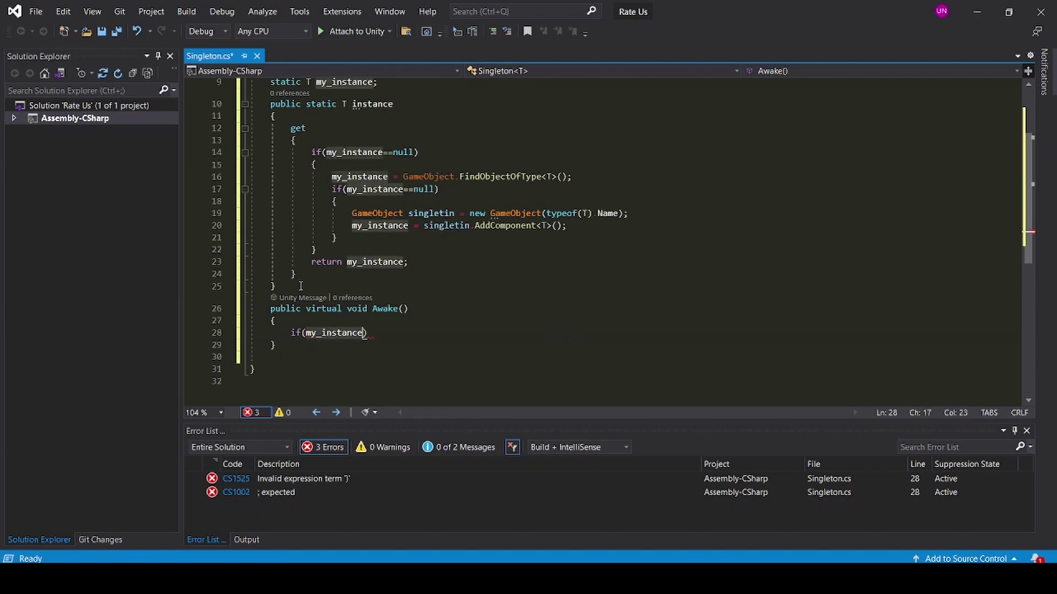
text(==null))
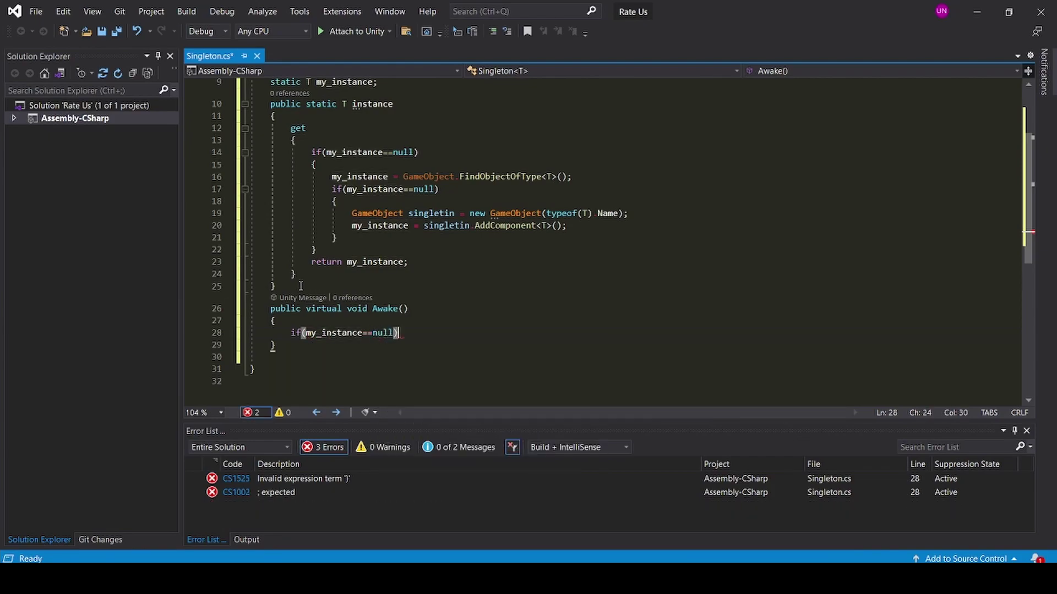
text({ })
key(Return)
text({)
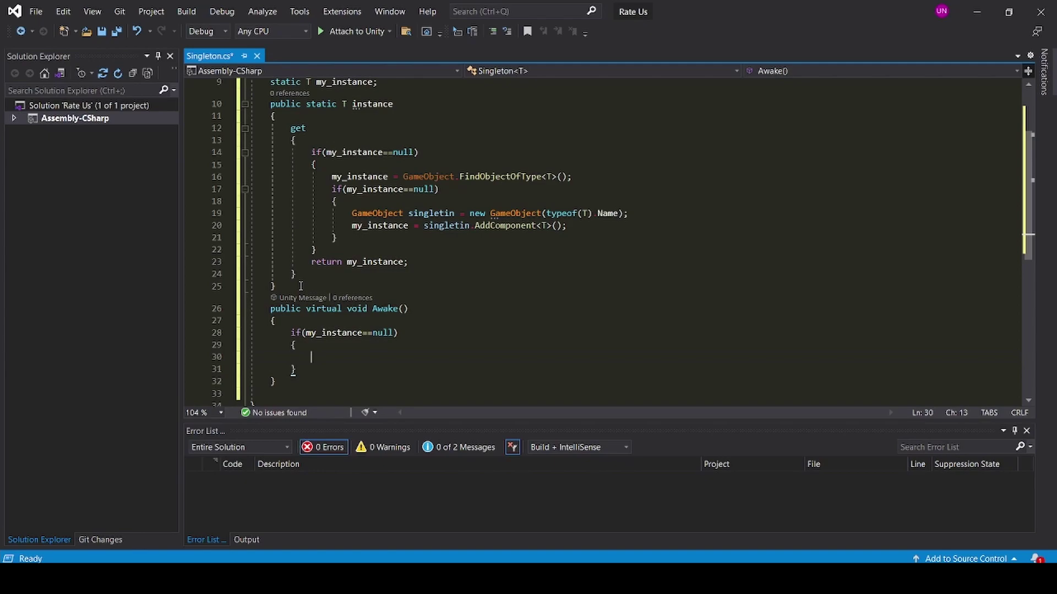
text(myins)
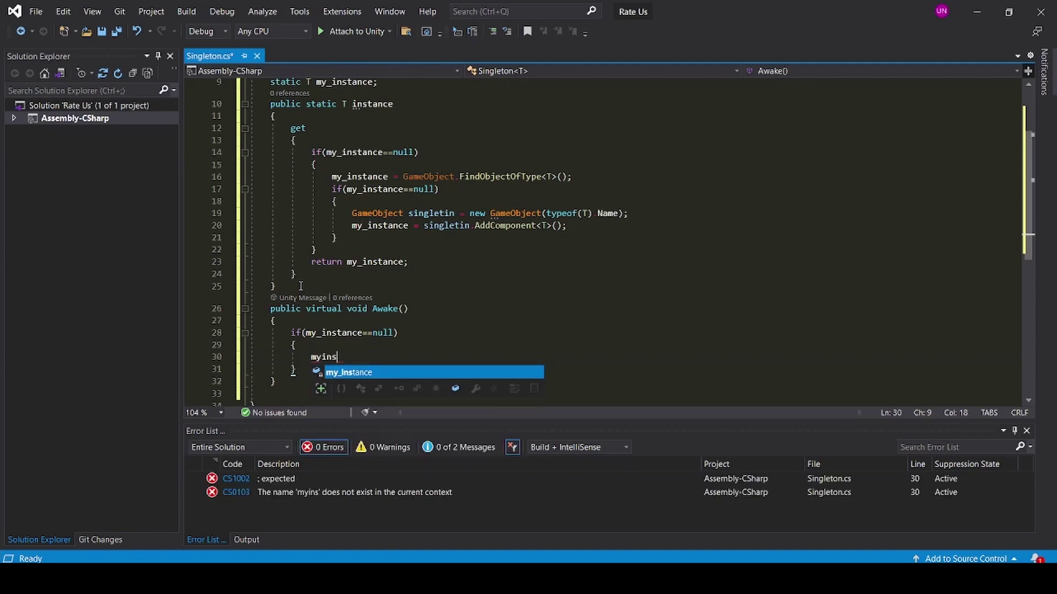
key(Tab)
text(= this)
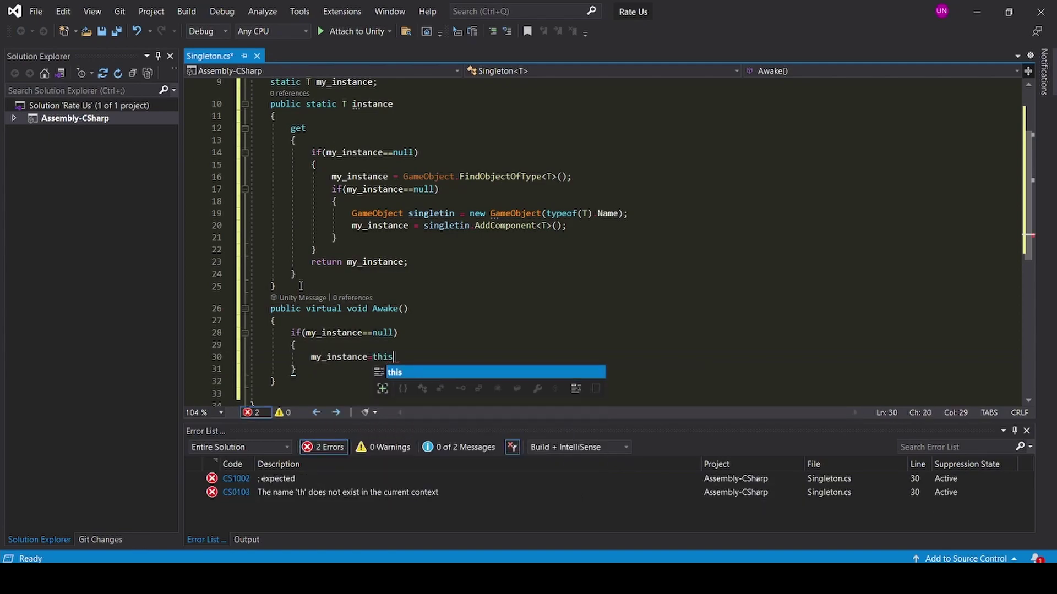
text( as )
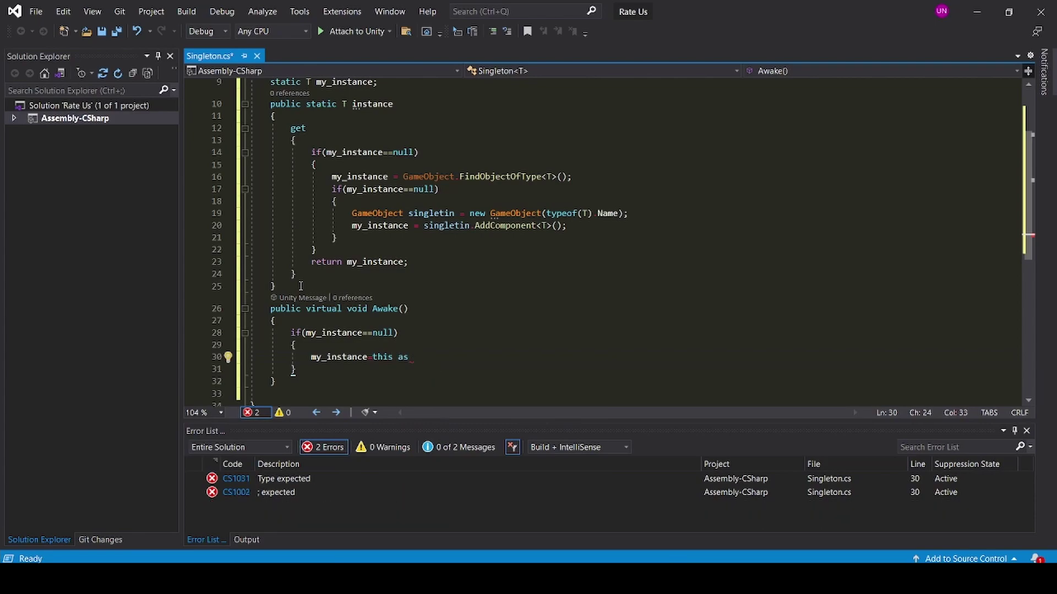
text(T;)
key(Return)
text(if(dont)
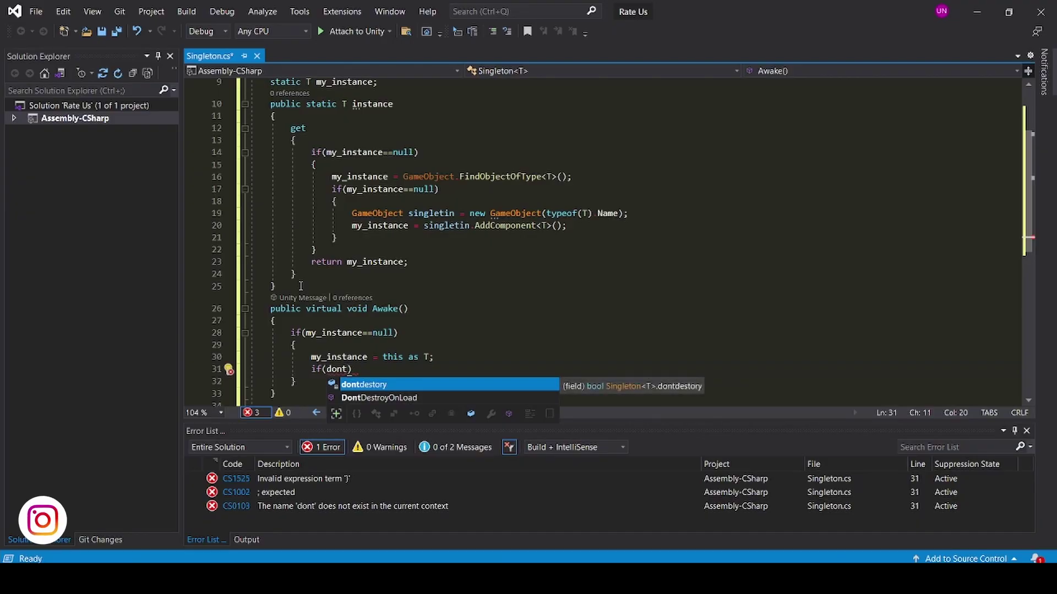
When dontdestory is true, set transform.parent to null and call DontDestroyOnLoad(this.gameObject).
key(Tab)
key(End)
key(Return)
text({)
key(Return)
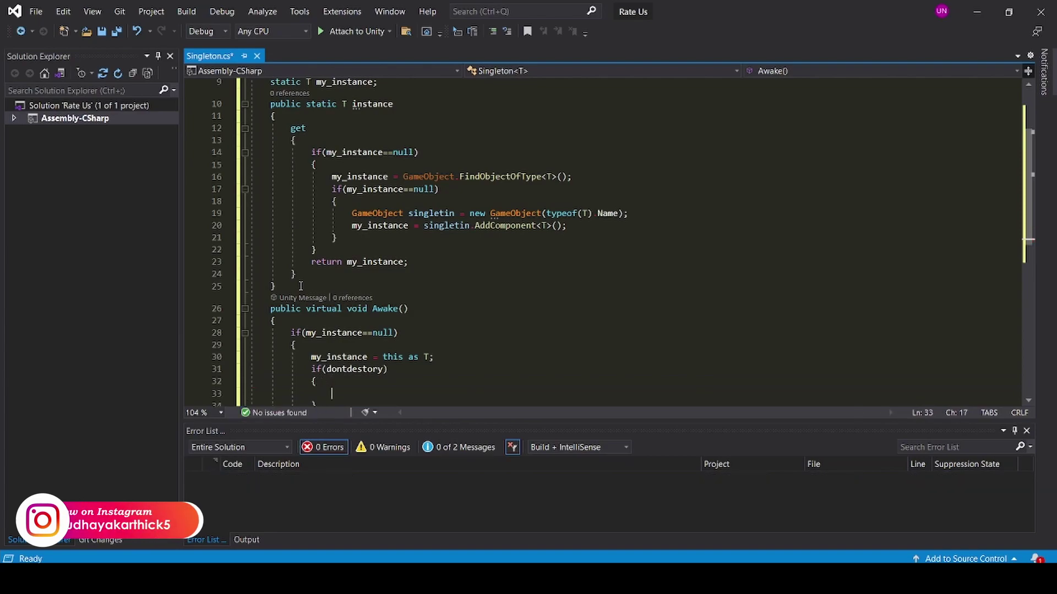
text(tr)
key(Tab)
text(.pa)
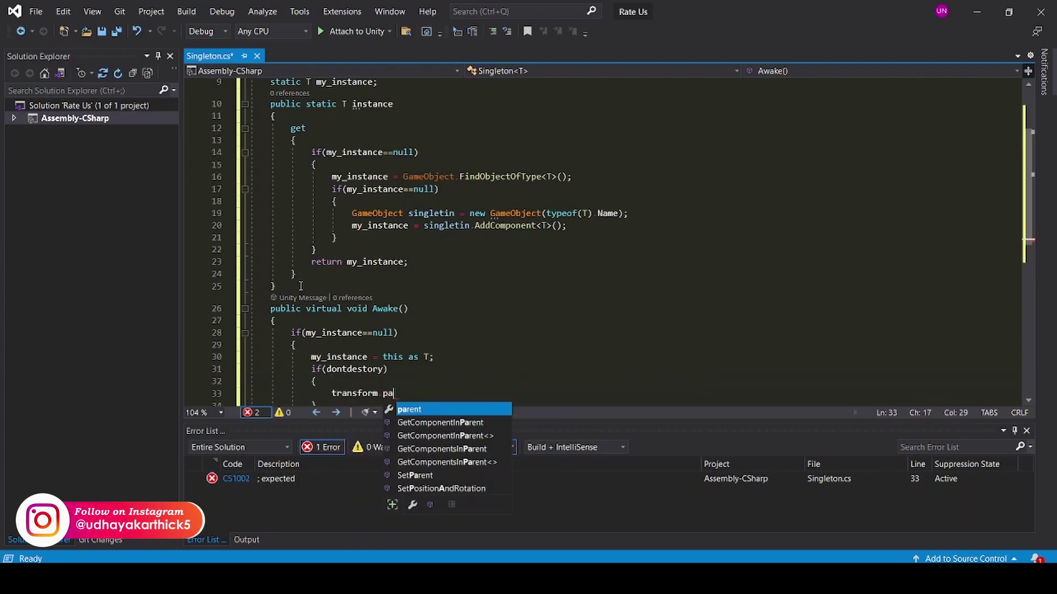
key(Tab)
text(= )
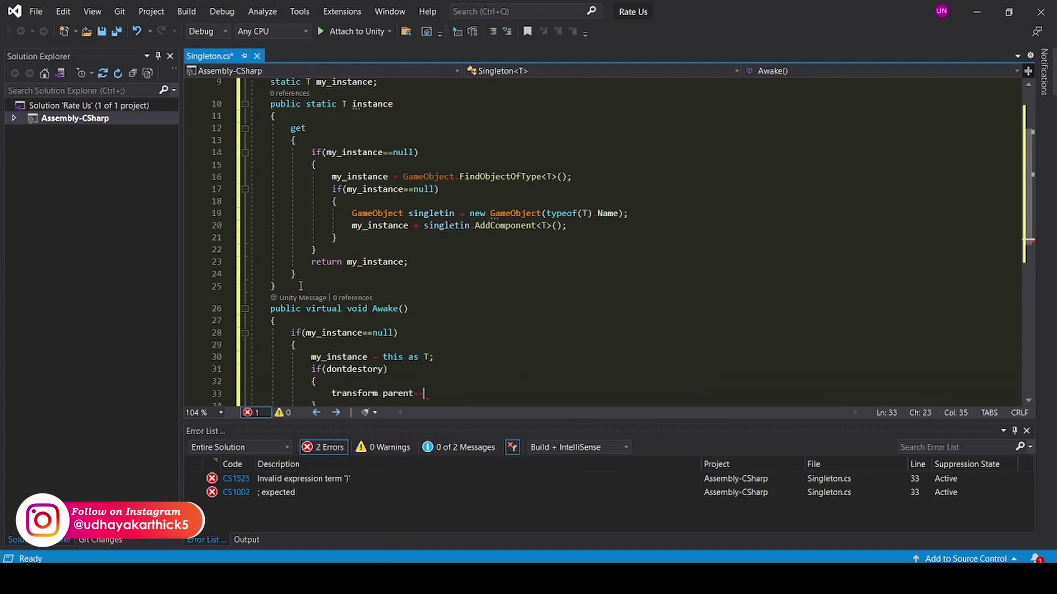
text(null;)
key(Return)
text(dont)
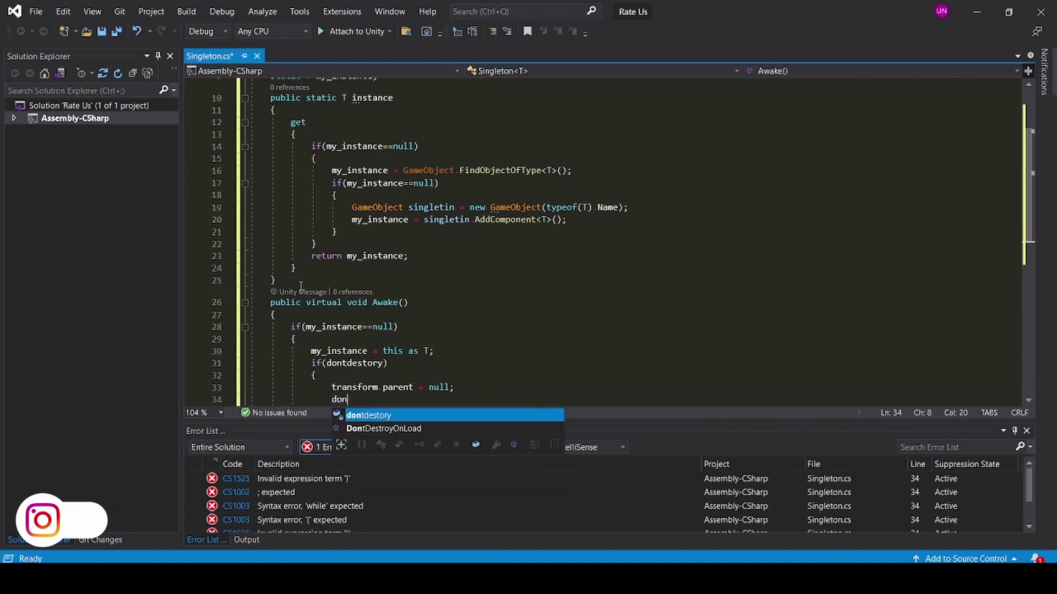
key(Tab)
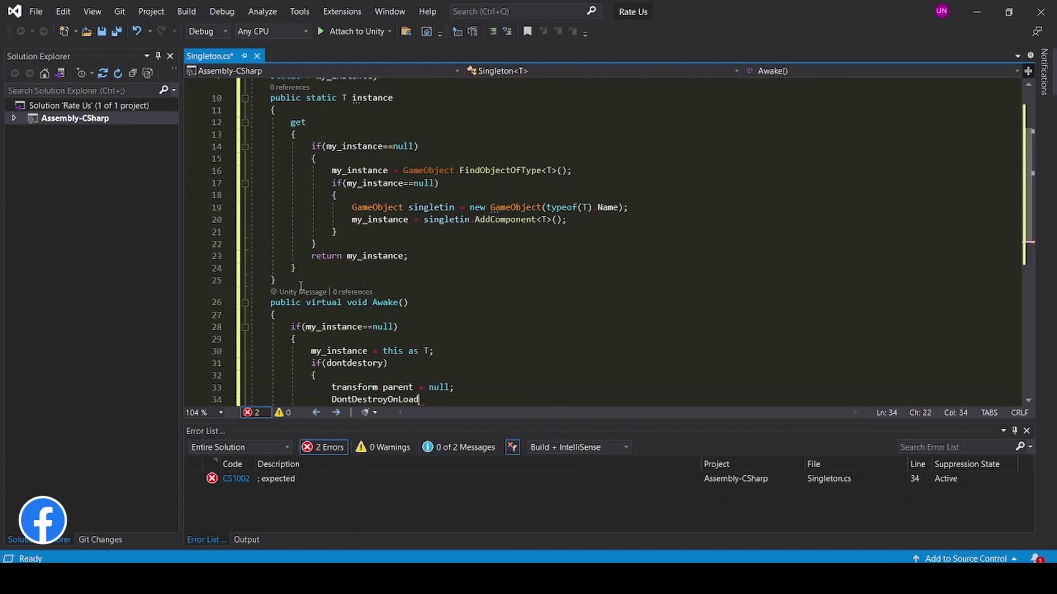
text((this.)
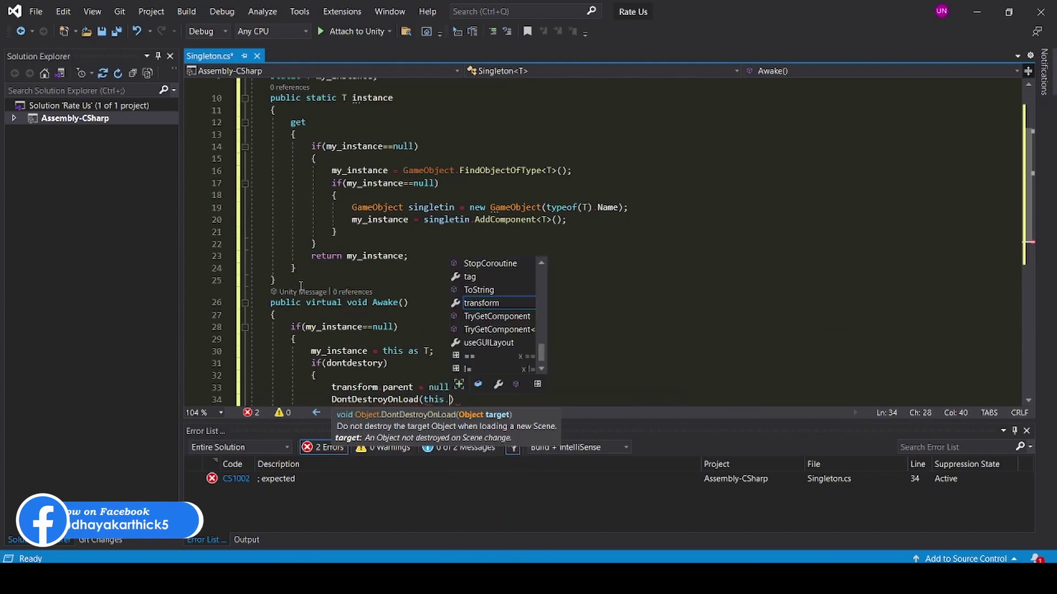
text(game)
key(Tab)
text(;)
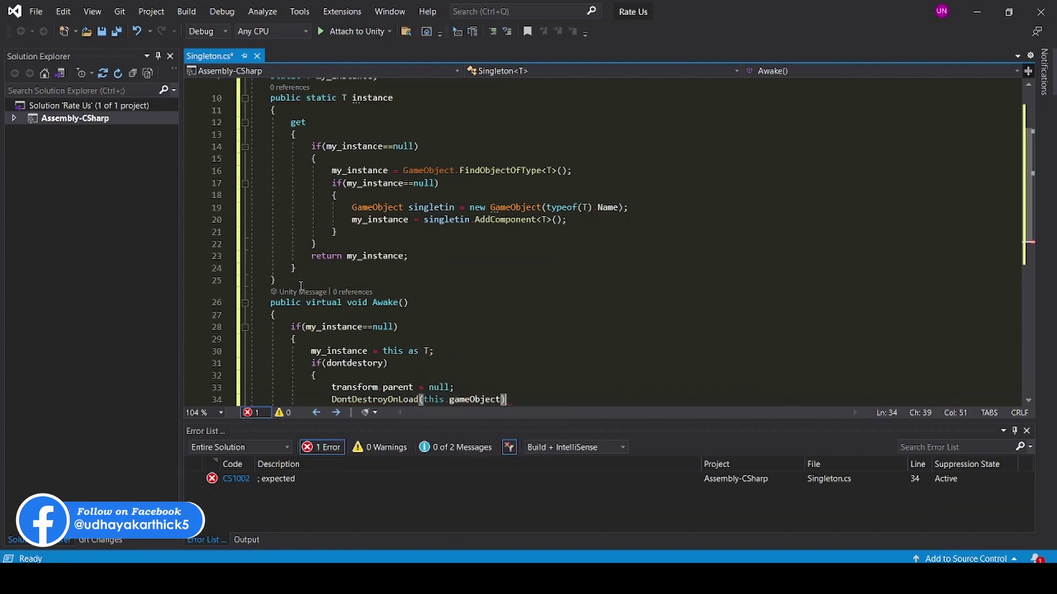
scroll(315, 282, down, 4)
text(els)
Add an else branch calling Destroy(gameObject), save Singleton.cs and return to Unity.
key(Tab)
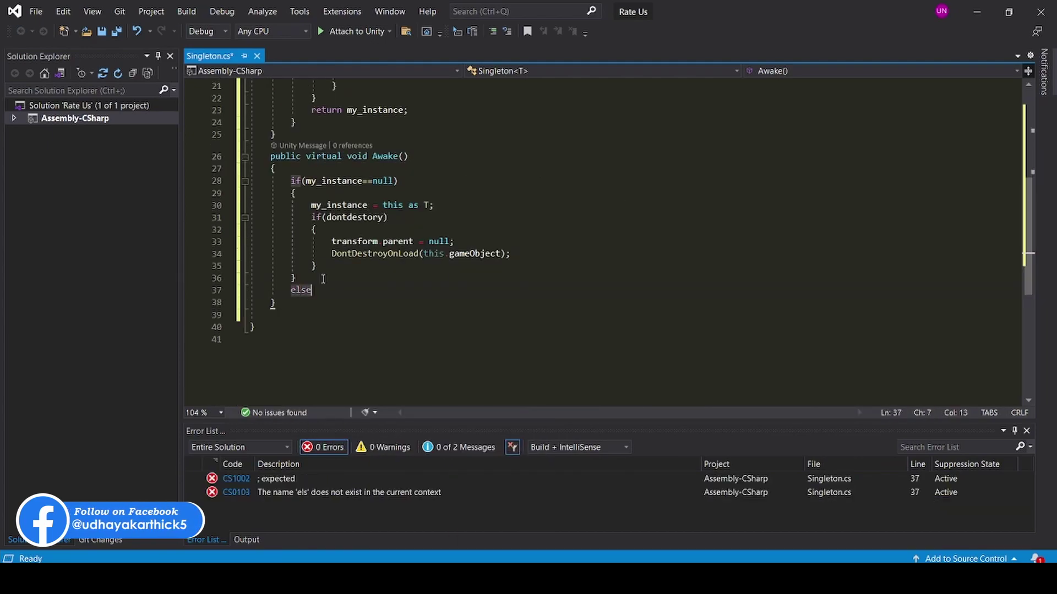
key(Tab)
text(de)
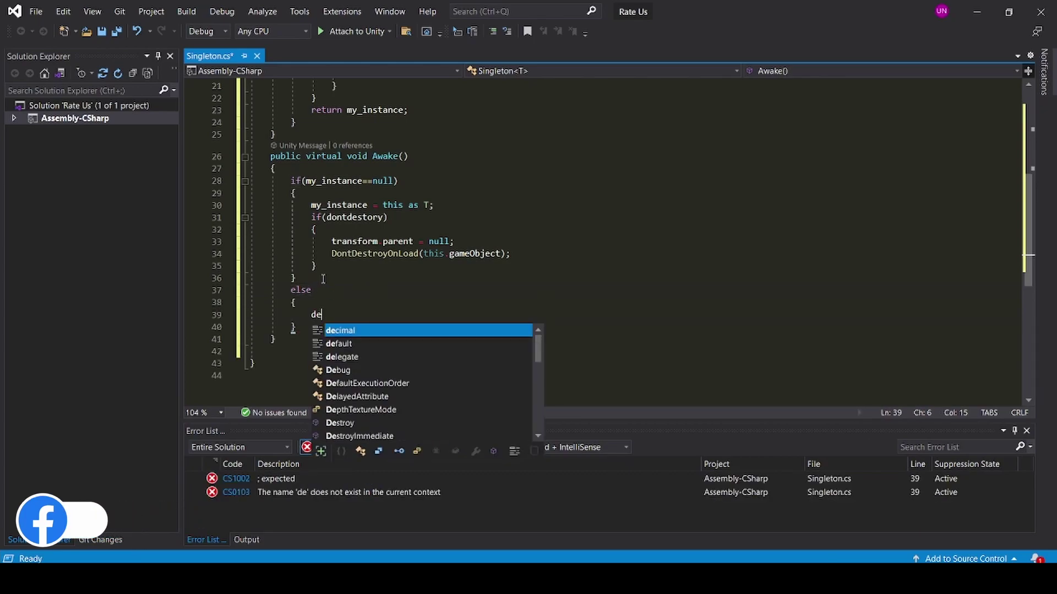
text(st)
key(Tab)
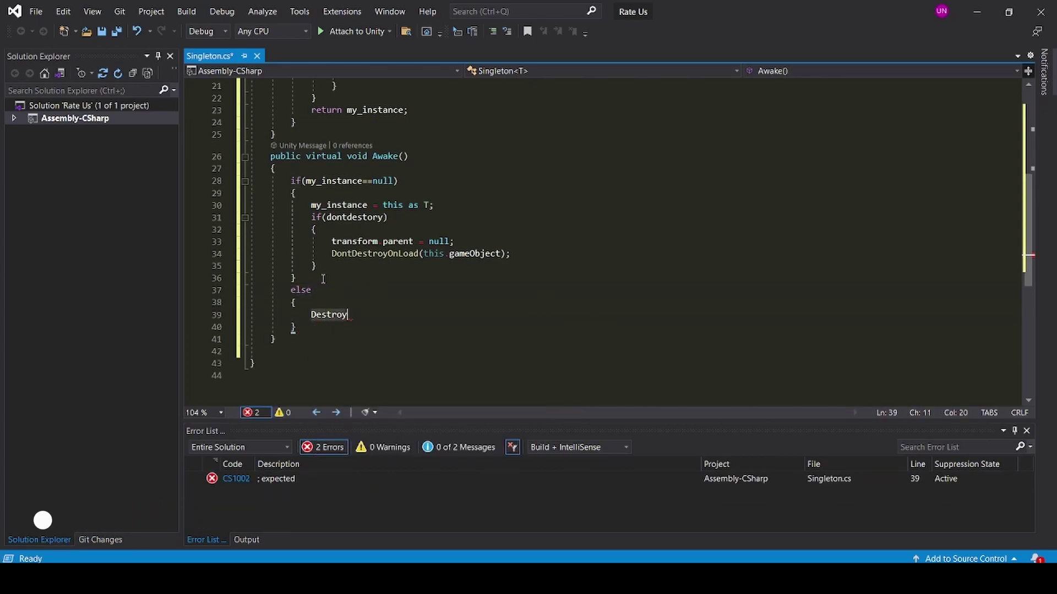
text((game)
key(Tab)
text())
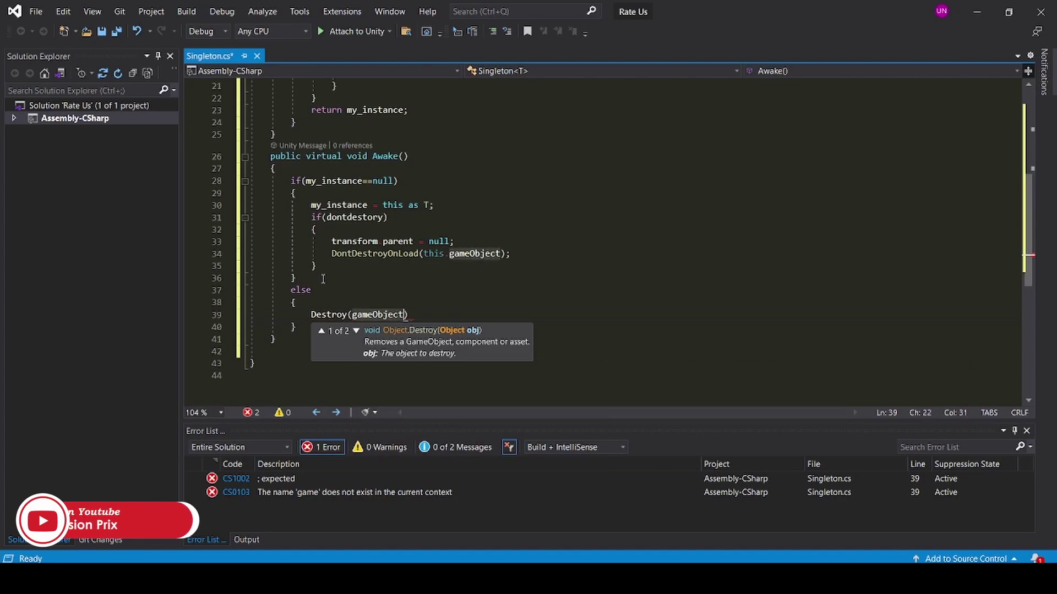
text(;)
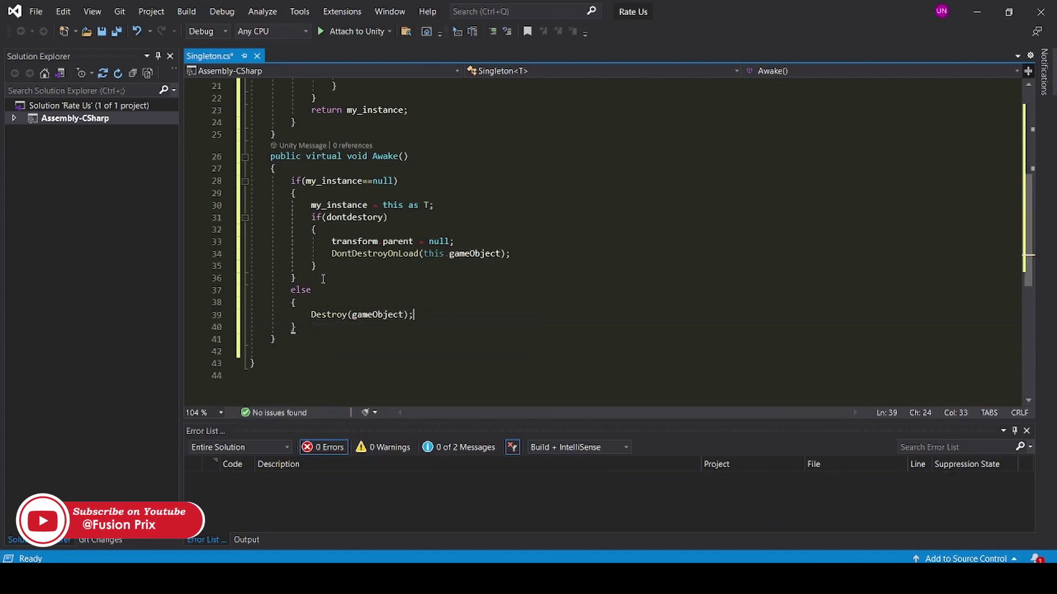
key(ctrl+s)
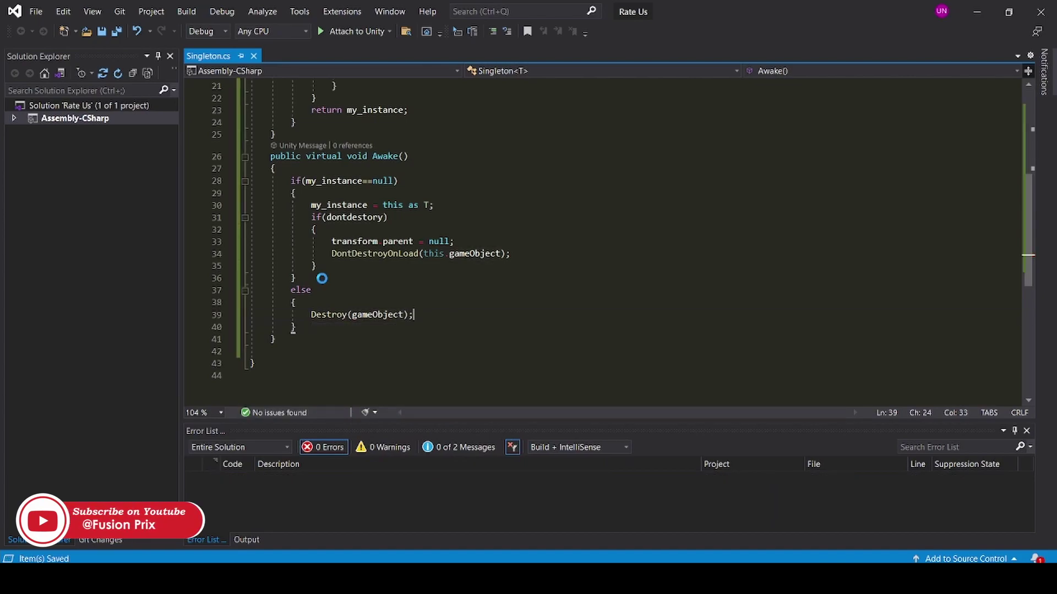
key(alt+Tab)
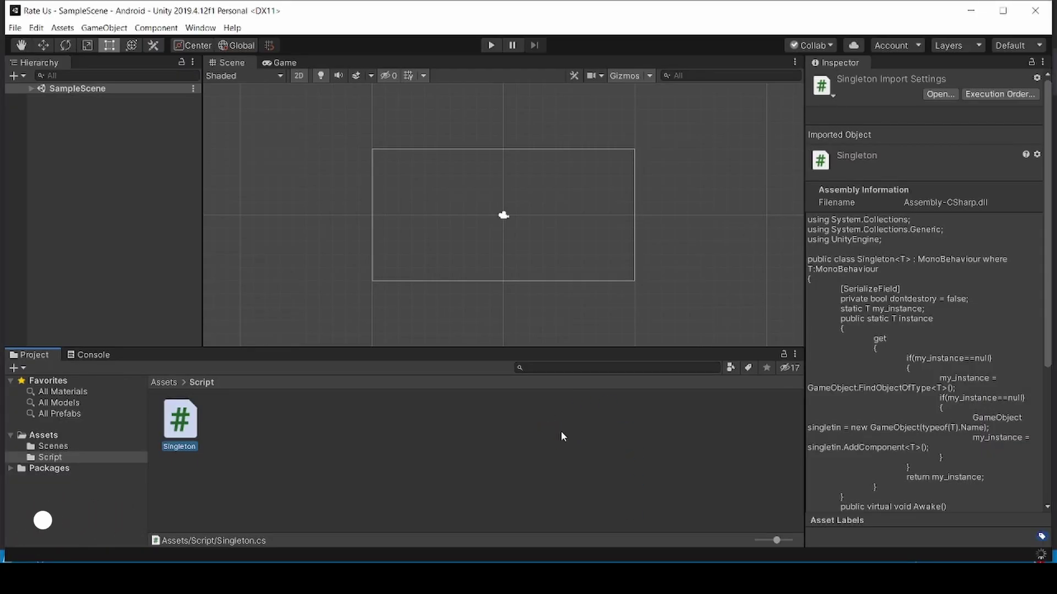
Create a C# script named RateManager in the Script folder.
click(259, 424)
right_click(260, 426)
text(RateM)
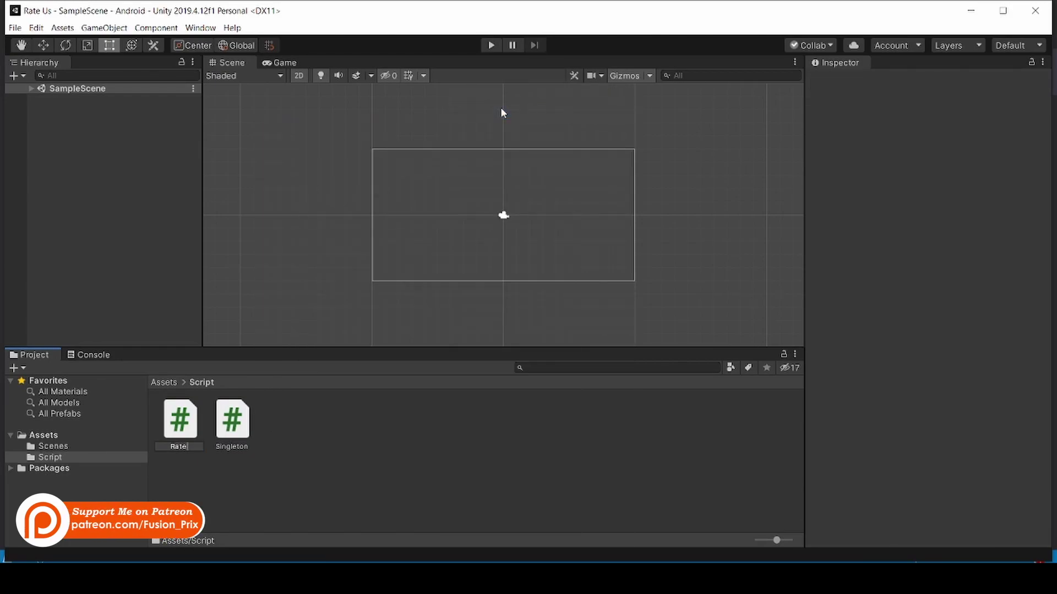
text(anager)
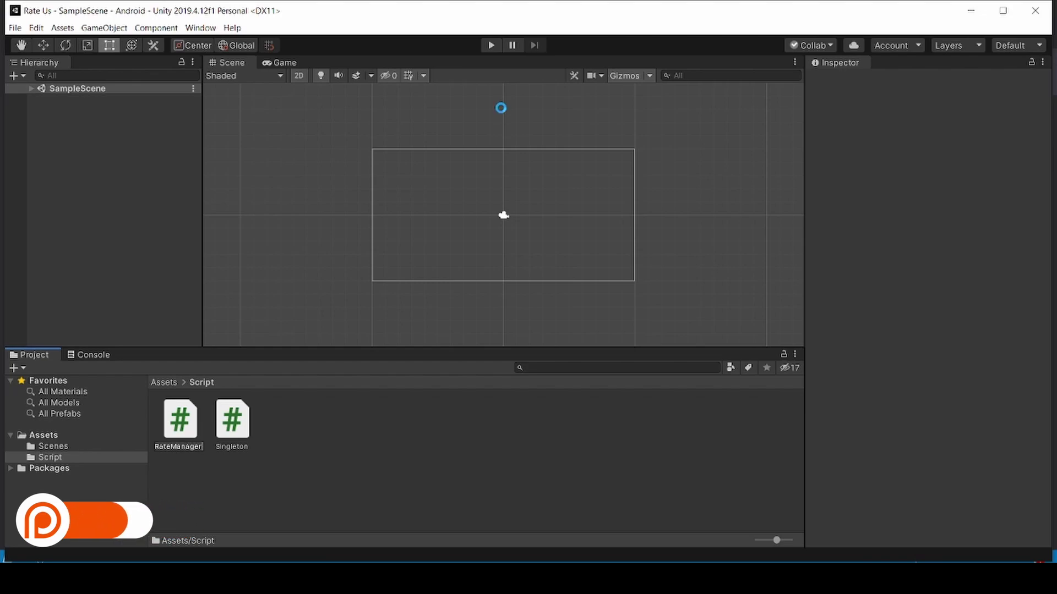
key(Return)
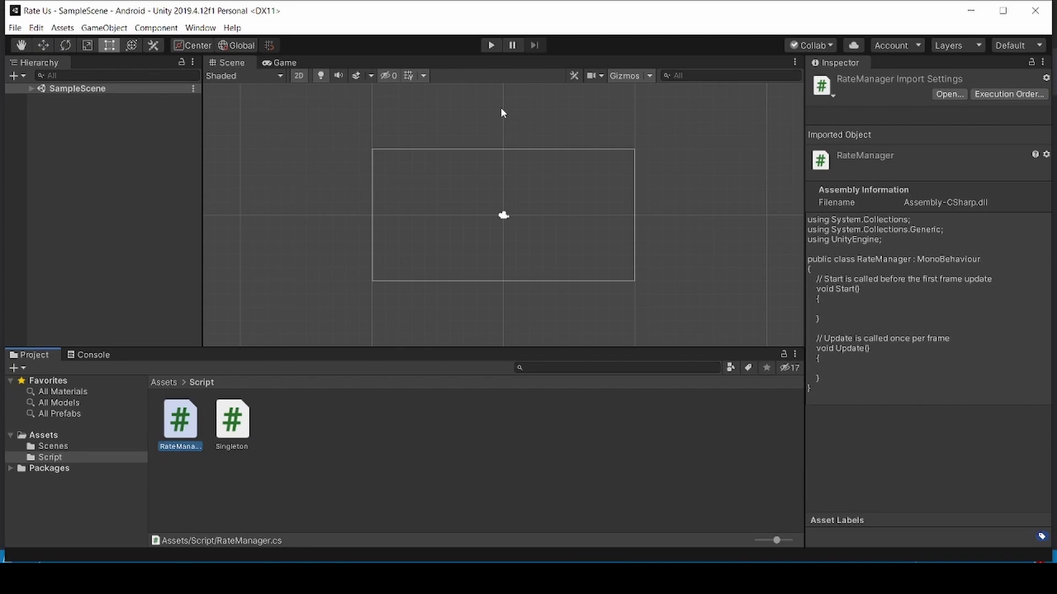
Create a RateBoxcontroller C# script, then open RateManager in Visual Studio.
right_click(314, 448)
mouse_move(345, 154)
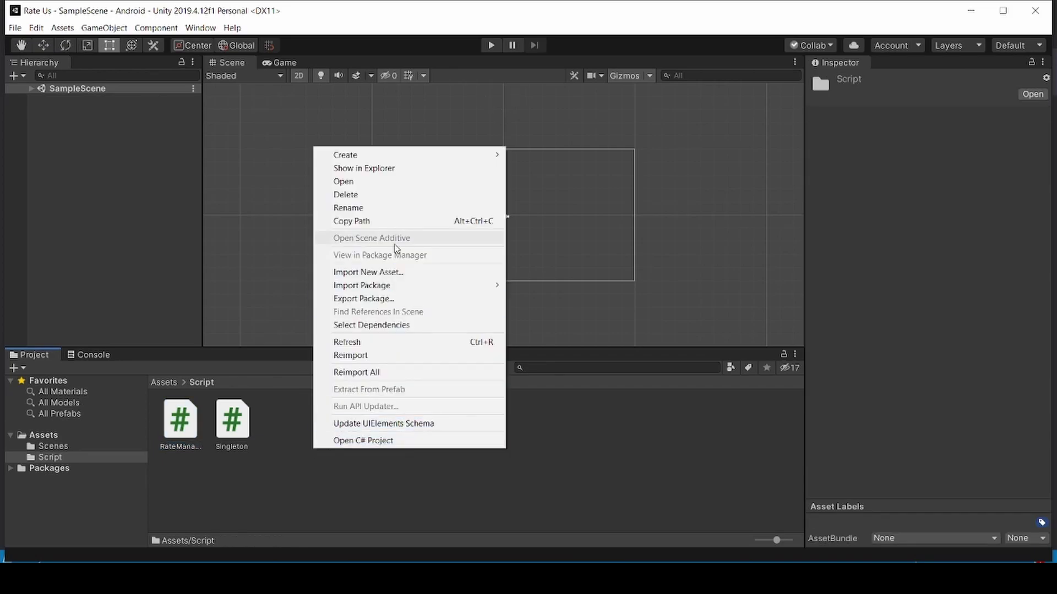
click(539, 112)
text(Boxcontroller)
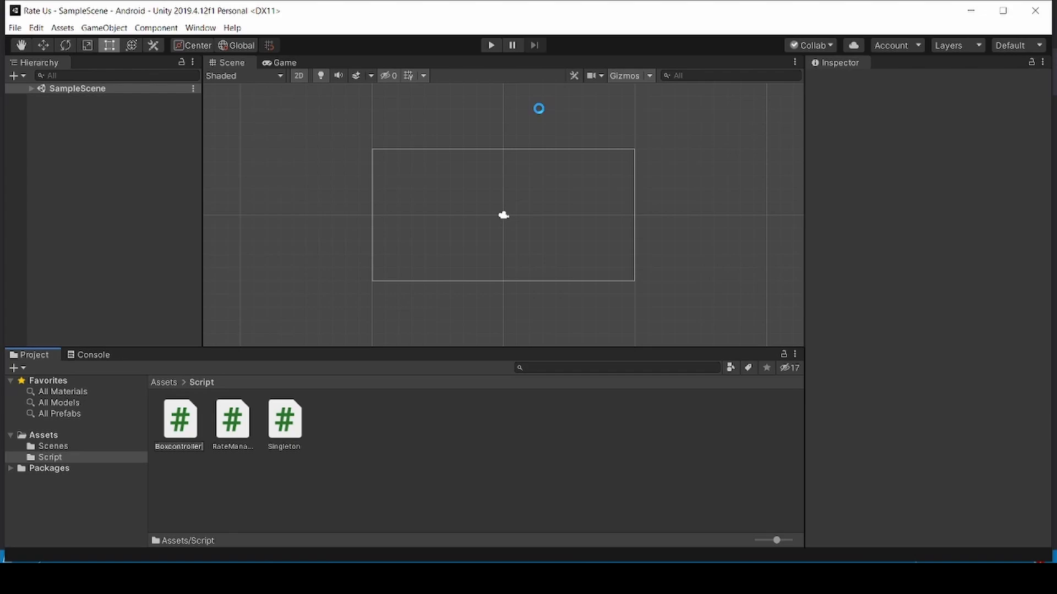
key(Return)
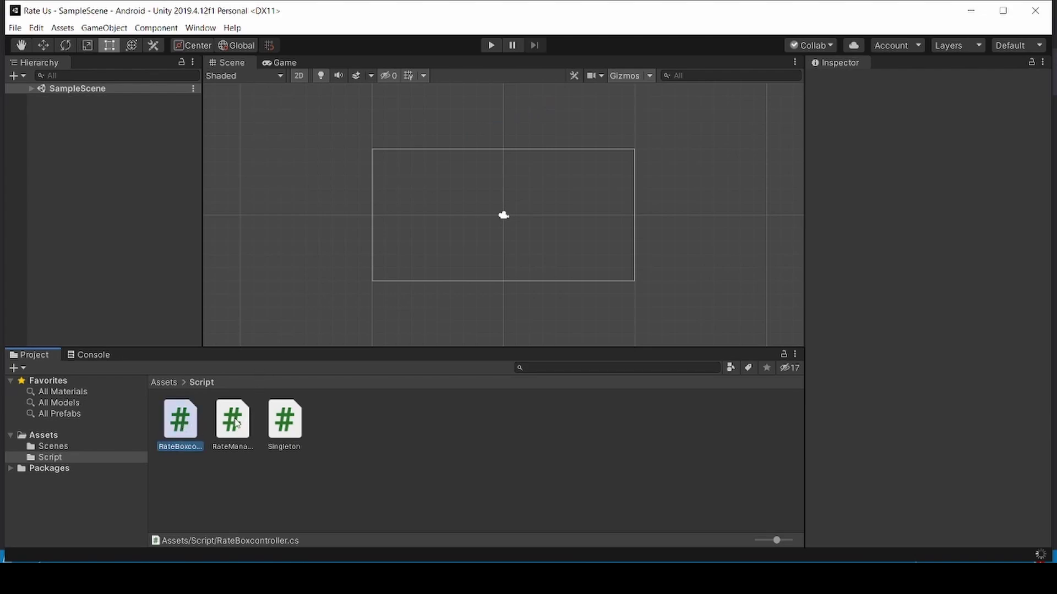
double_click(236, 423)
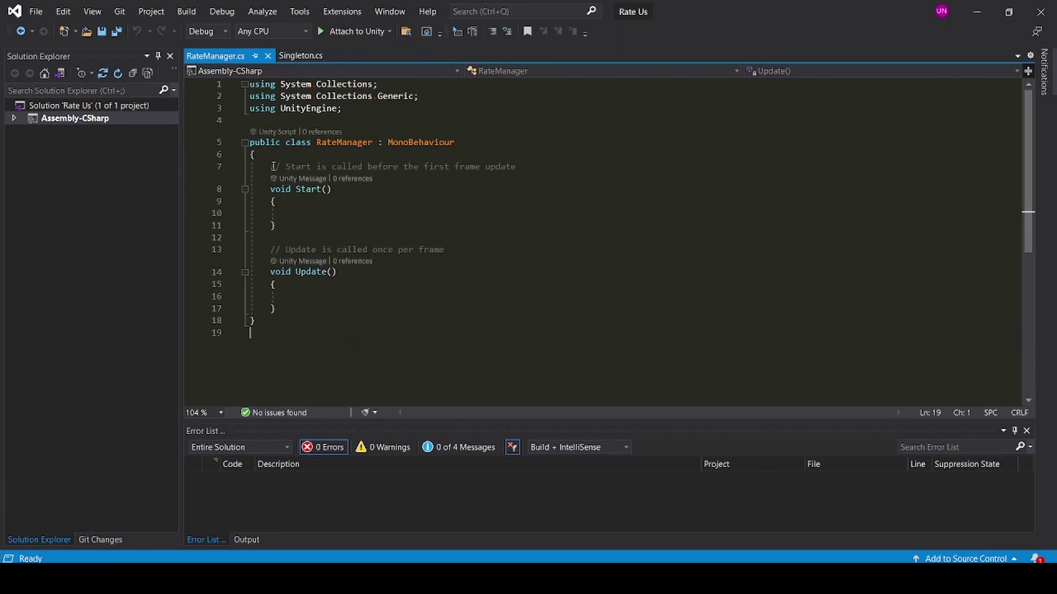
Add the ratebox and rateoff fields and delete the default Start and Update methods.
key(Return)
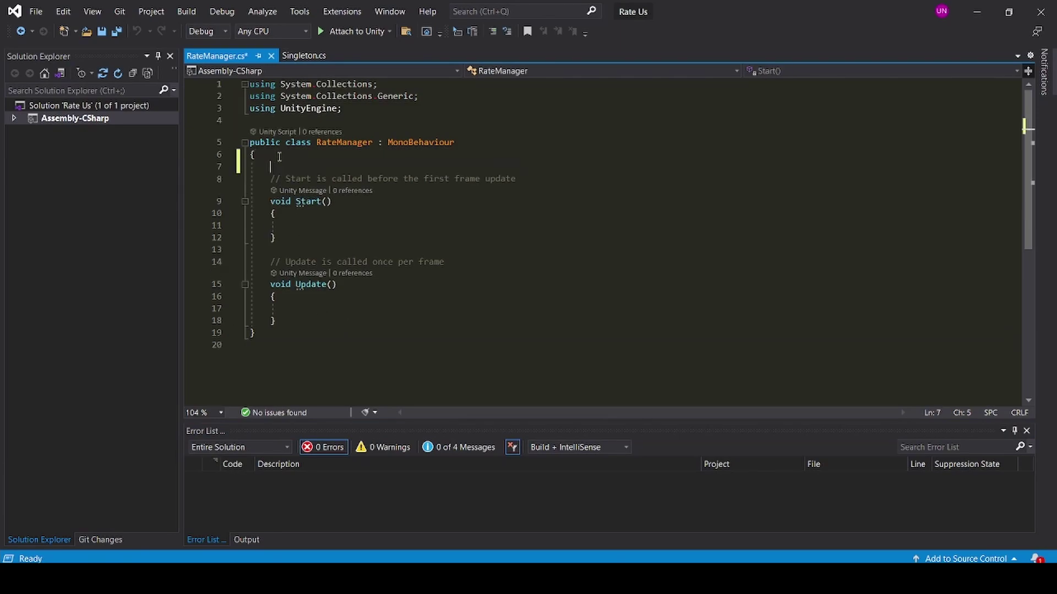
text([serua)
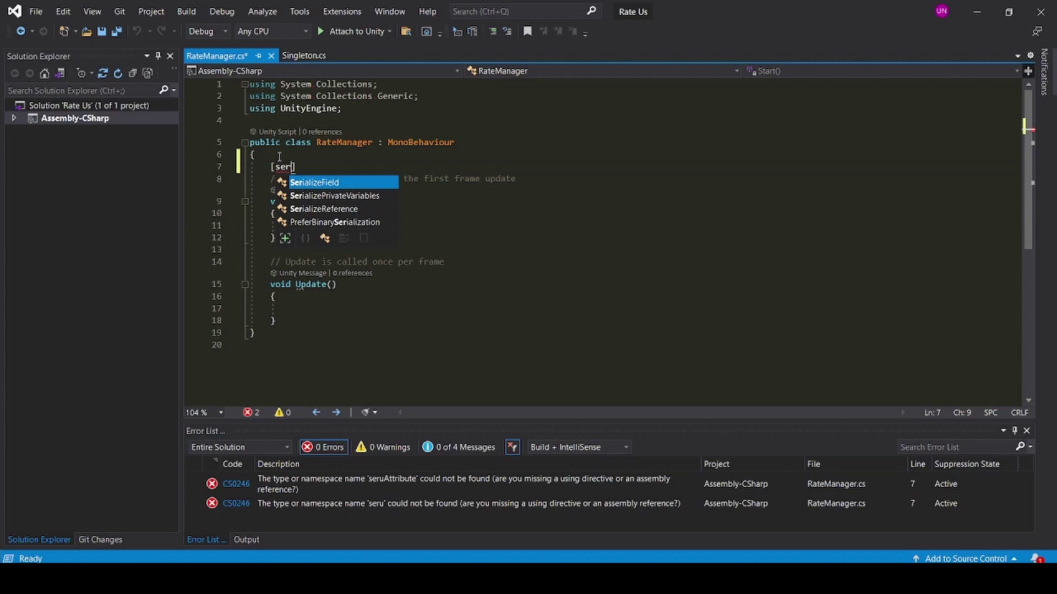
text(publ)
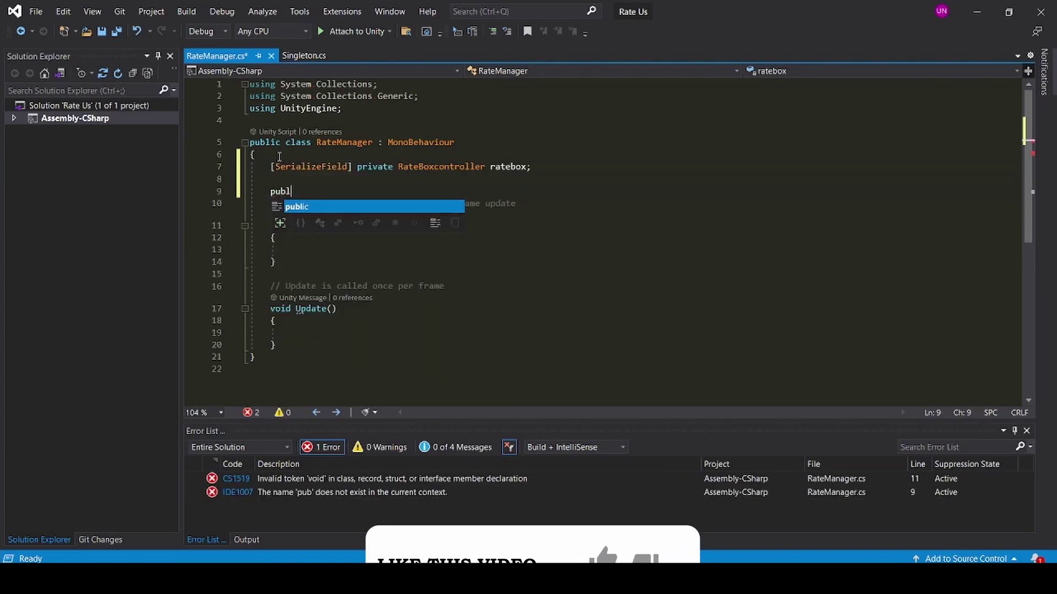
text(ic bool )
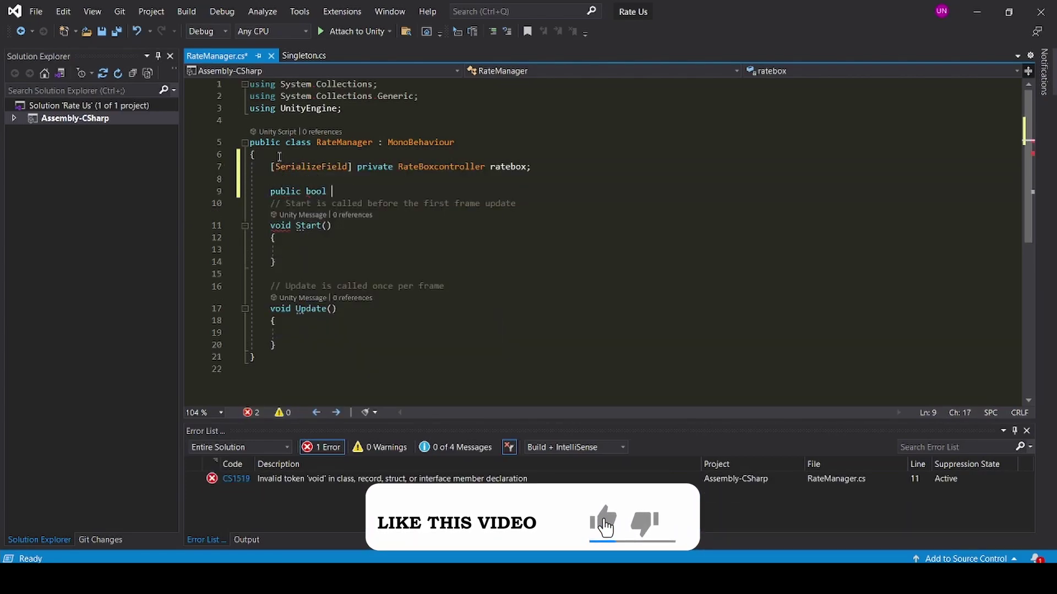
text(rateoff)
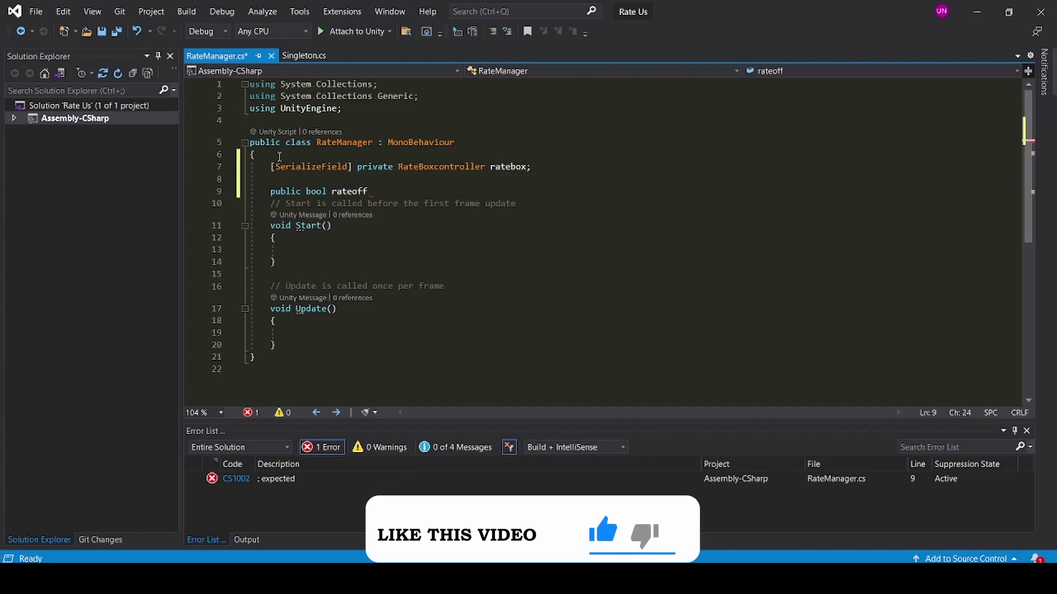
text(=false;)
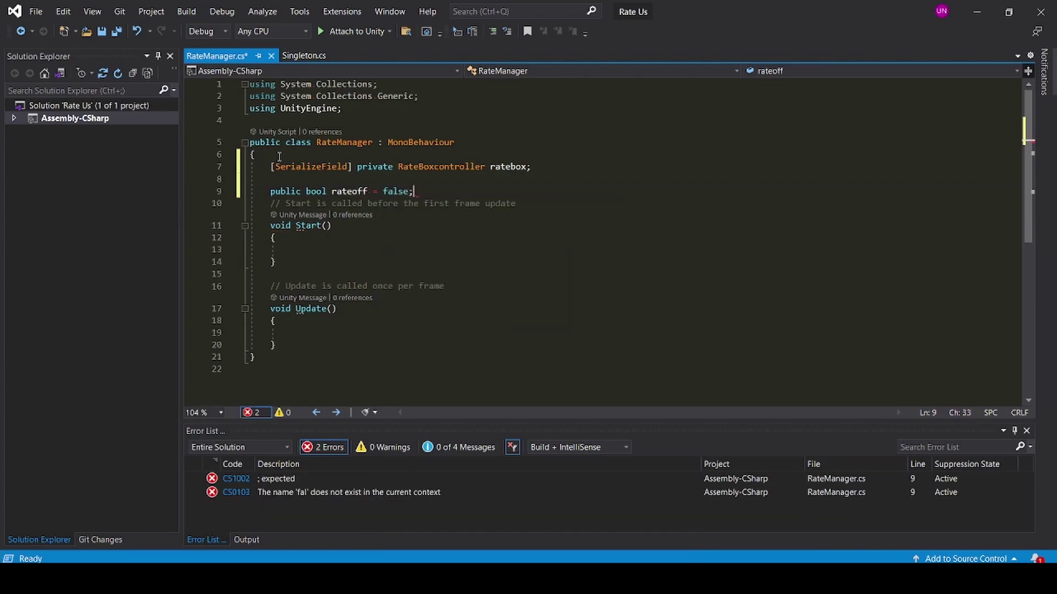
drag(260, 203, 308, 347)
key(BackSpace)
text(public vo)
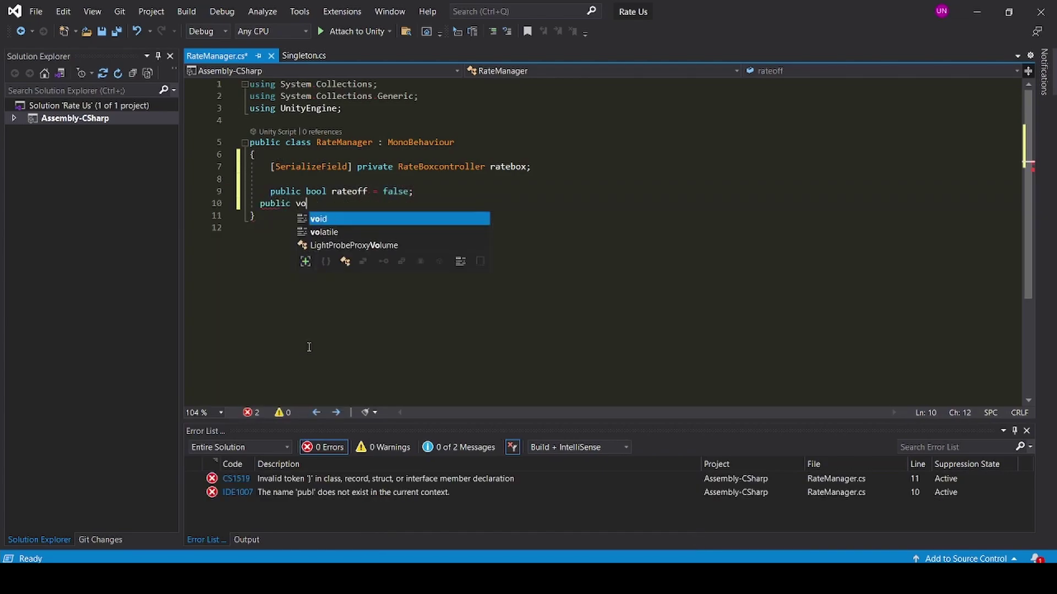
text(id )
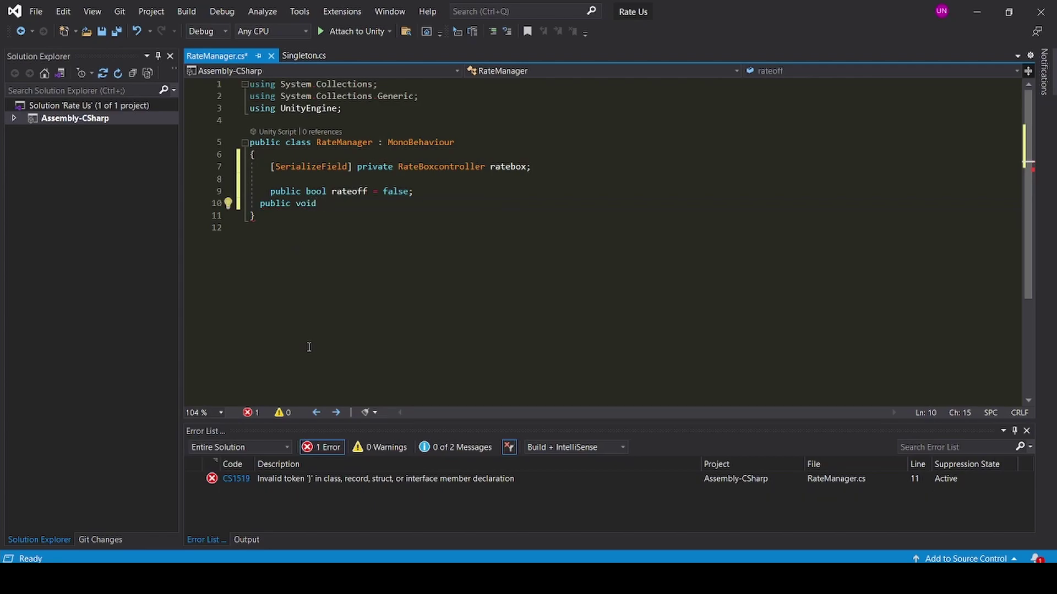
text(Playbutto)
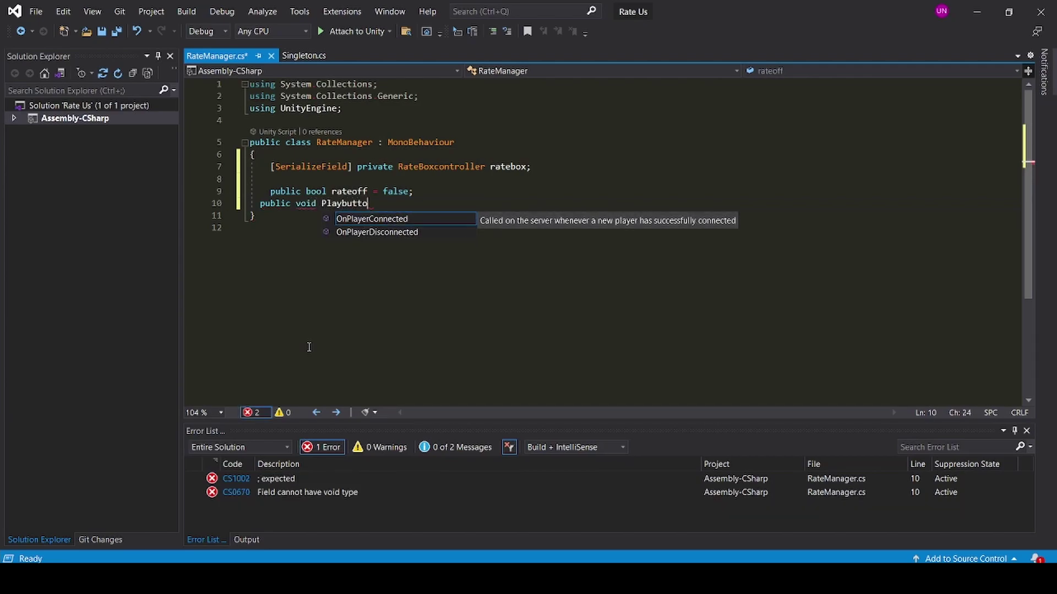
text(n()
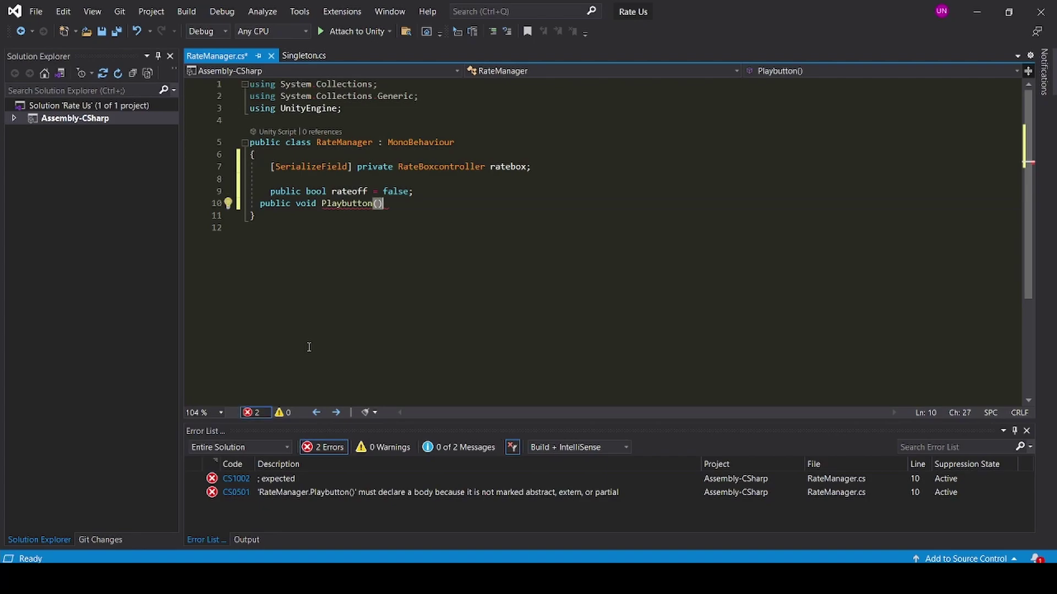
Write Playbutton() with nested checks on PlayerPrefs.GetInt for Rate and rateoff being false.
key(Return)
text({)
key(Return)
text(if(P)
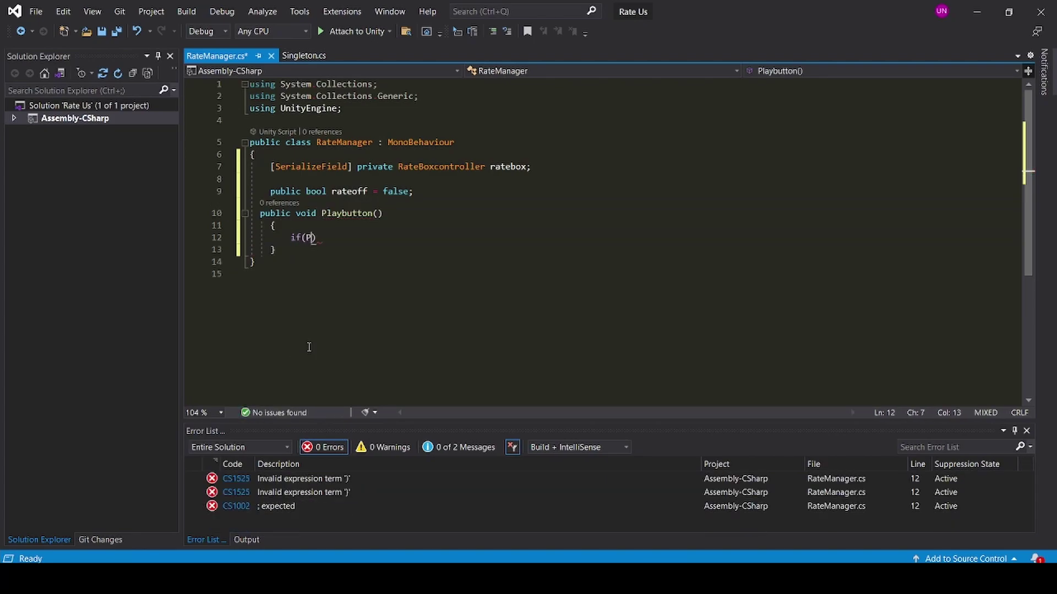
text(layerpre)
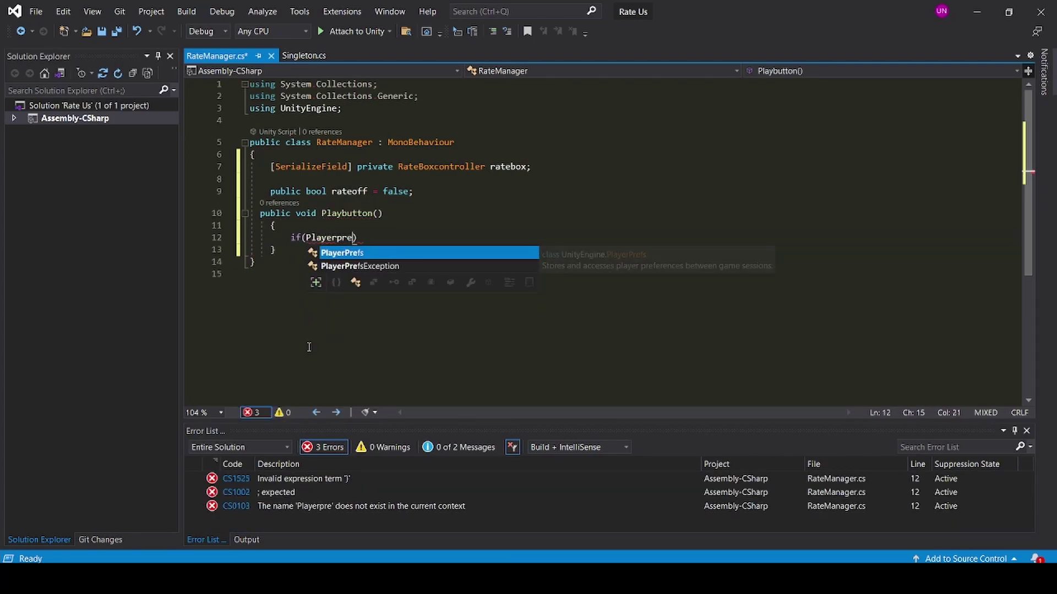
key(Tab)
text(.get)
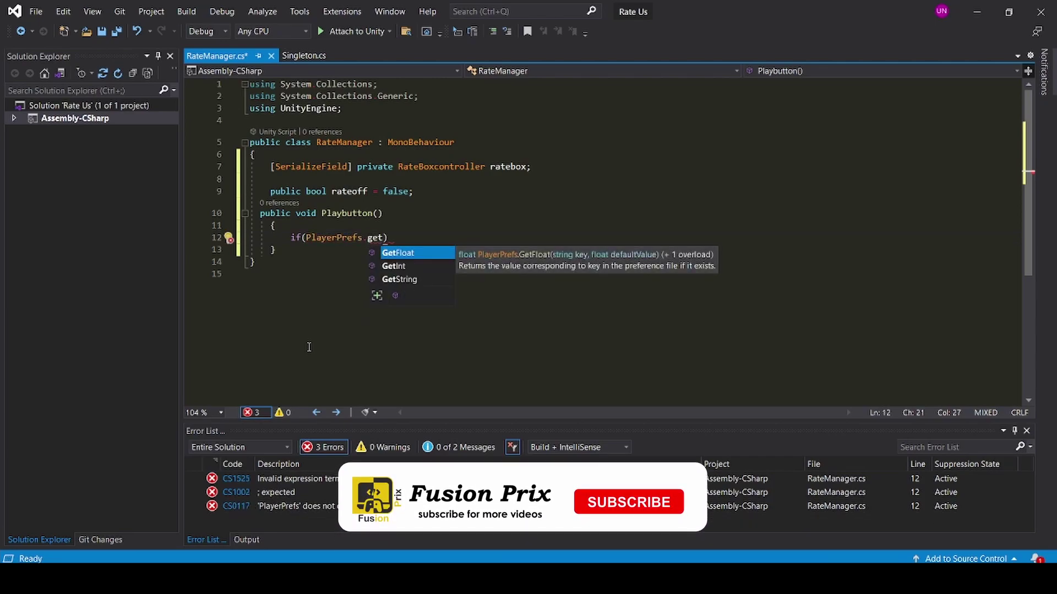
text(I)
key(Tab)
text(()
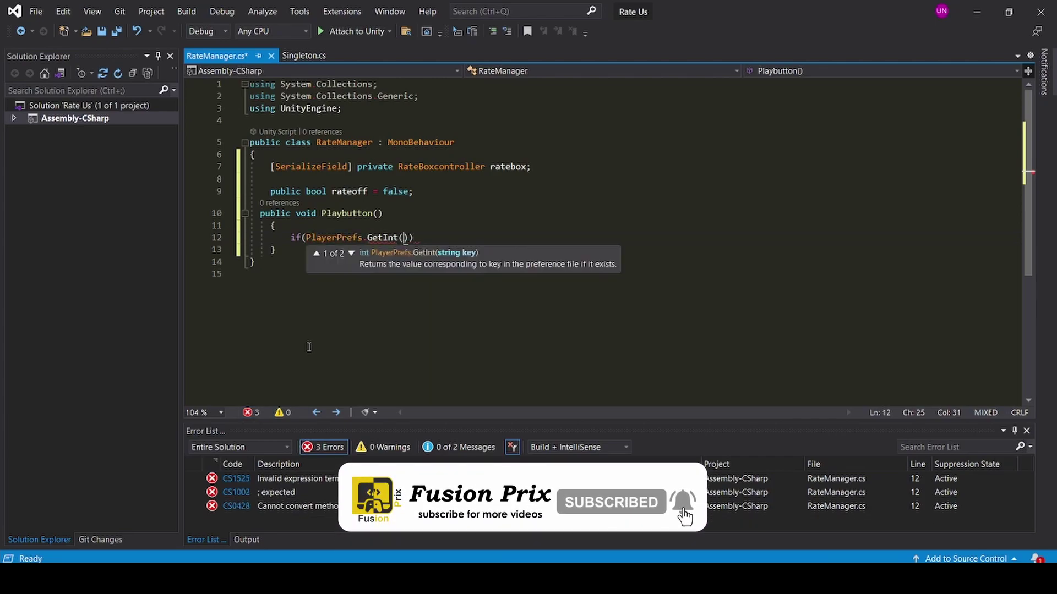
text("Rate)
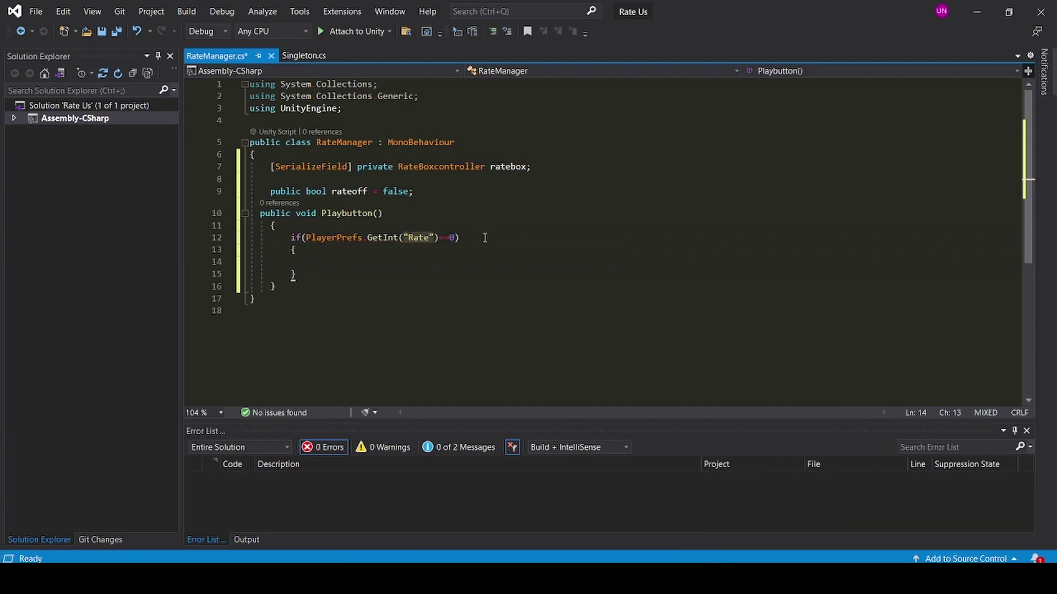
text(if()
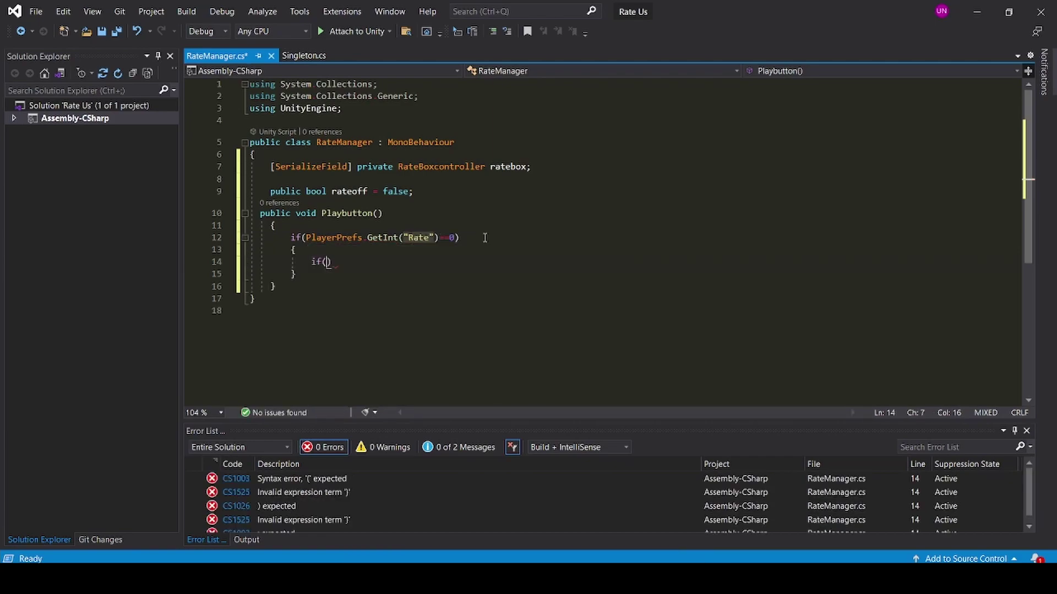
text(rate)
key(Tab)
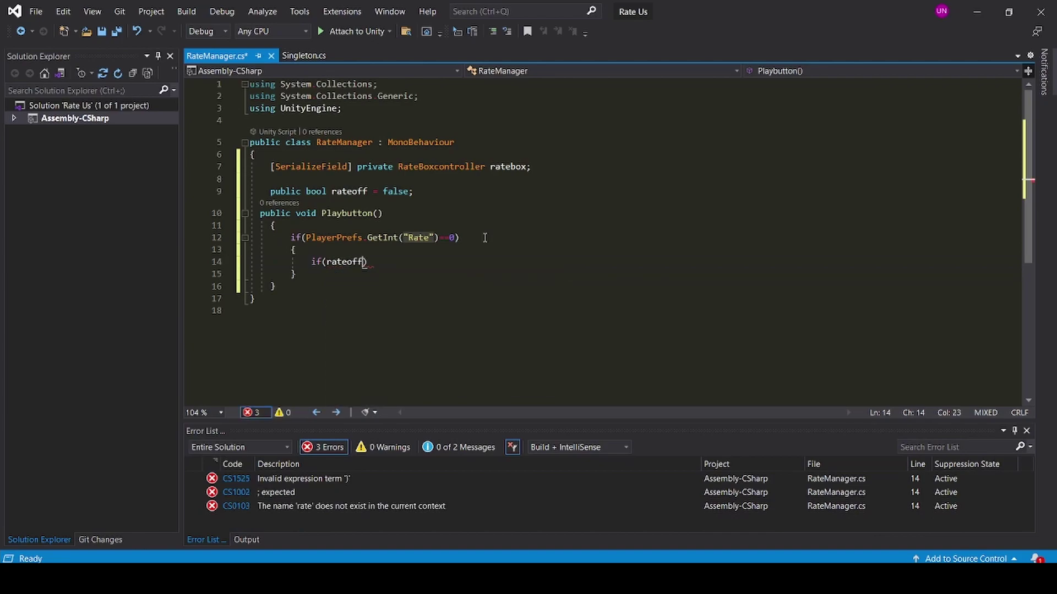
text(==)
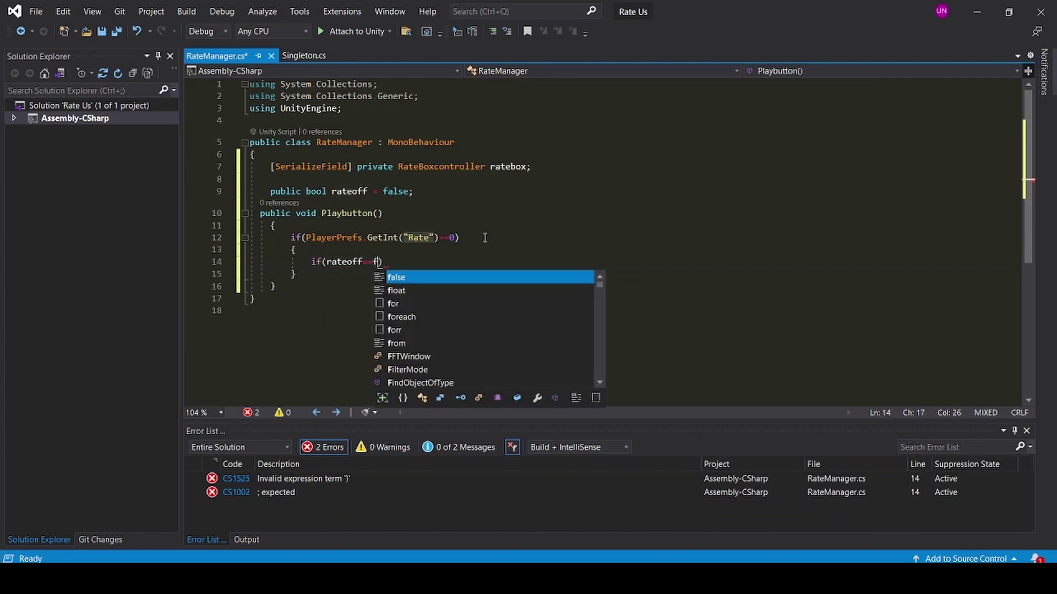
text(fal)
key(Tab)
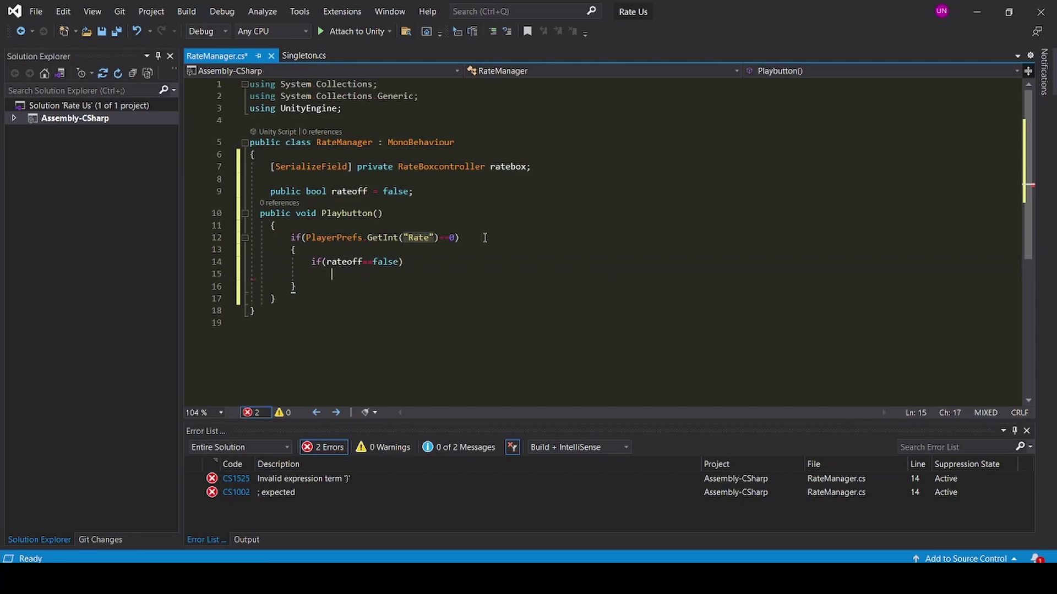
text({)
key(Return)
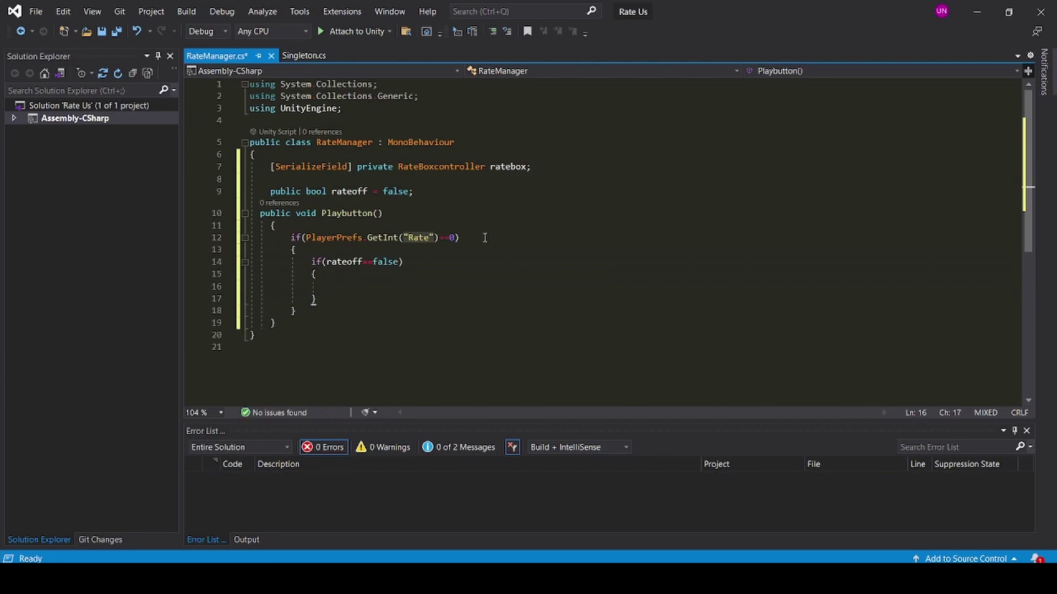
Add a [SerializeField] GameObject ratebox_canvas field below the rateoff declaration.
click(428, 191)
key(Return)
text(ser)
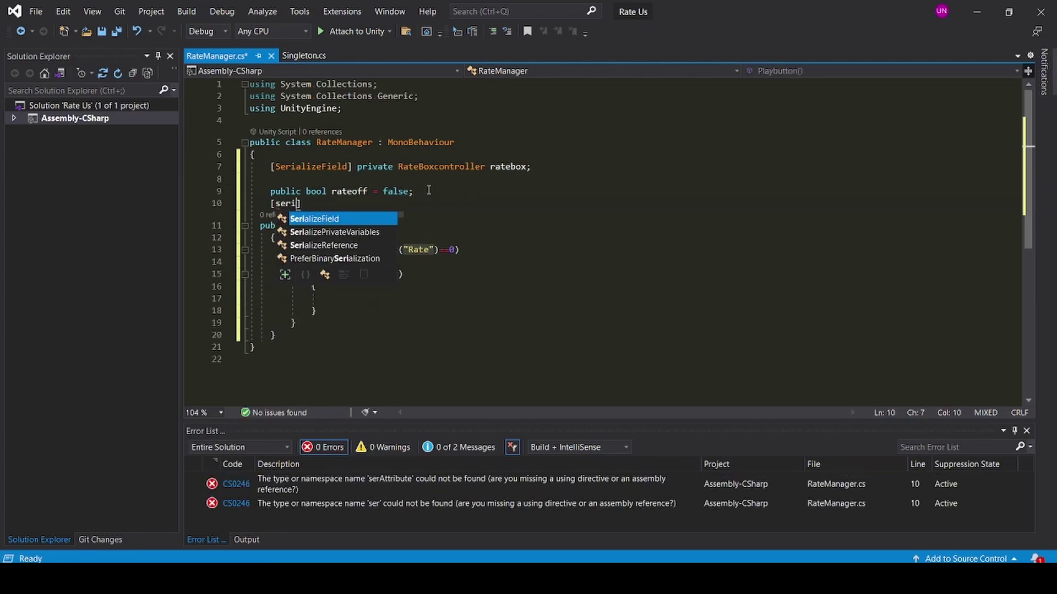
text(ial)
key(Tab)
text(]g)
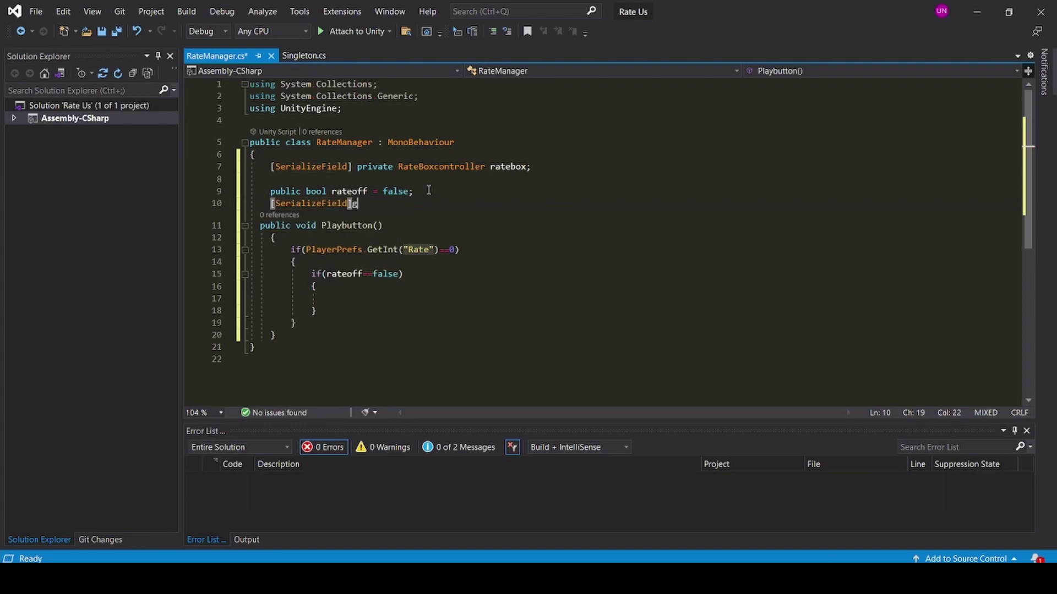
text(ame)
key(Tab)
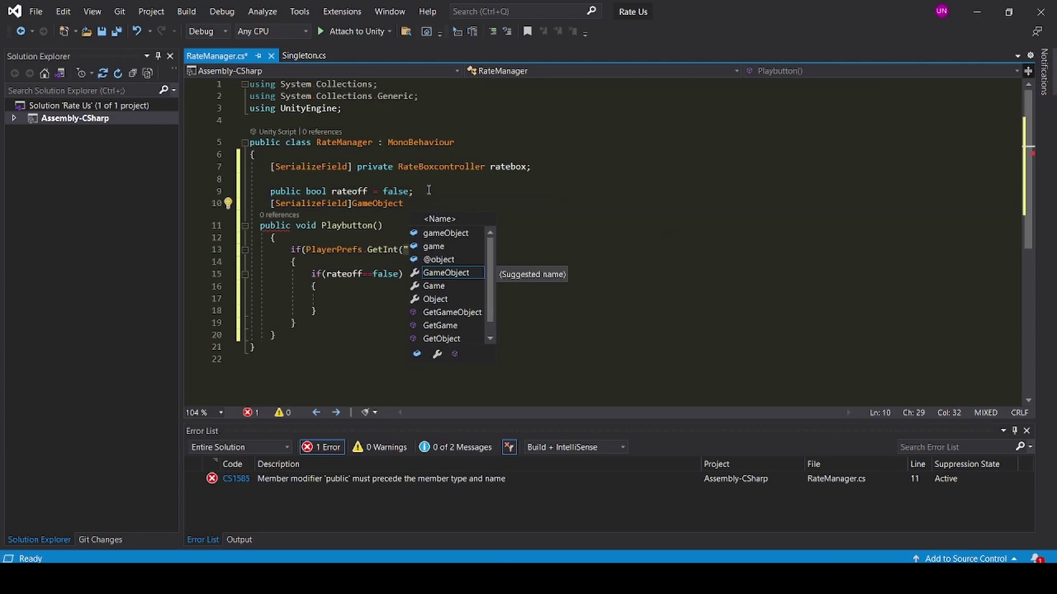
text(ratebox_canvas)
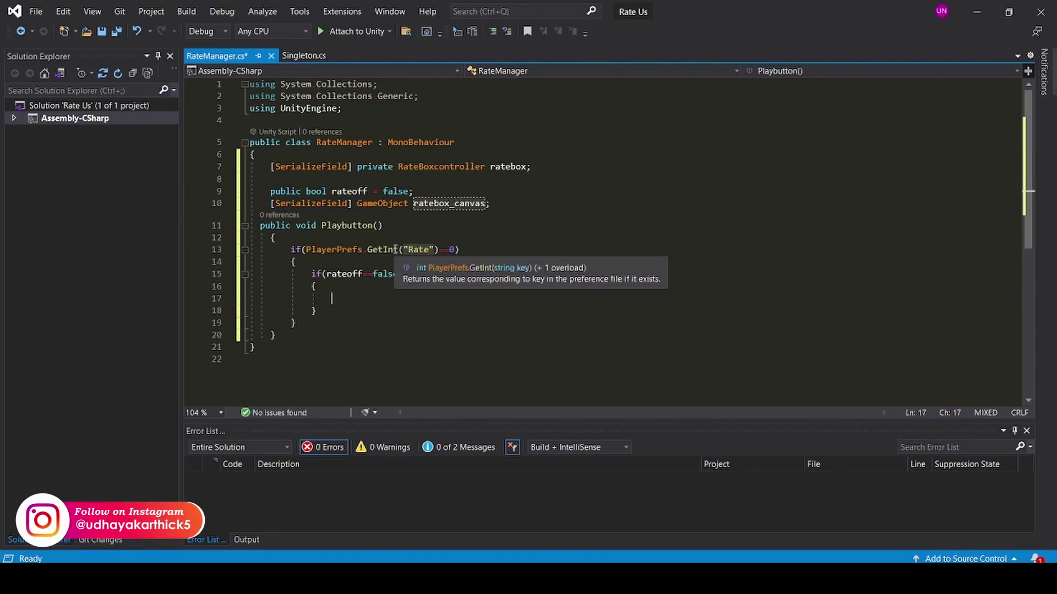
text(rate)
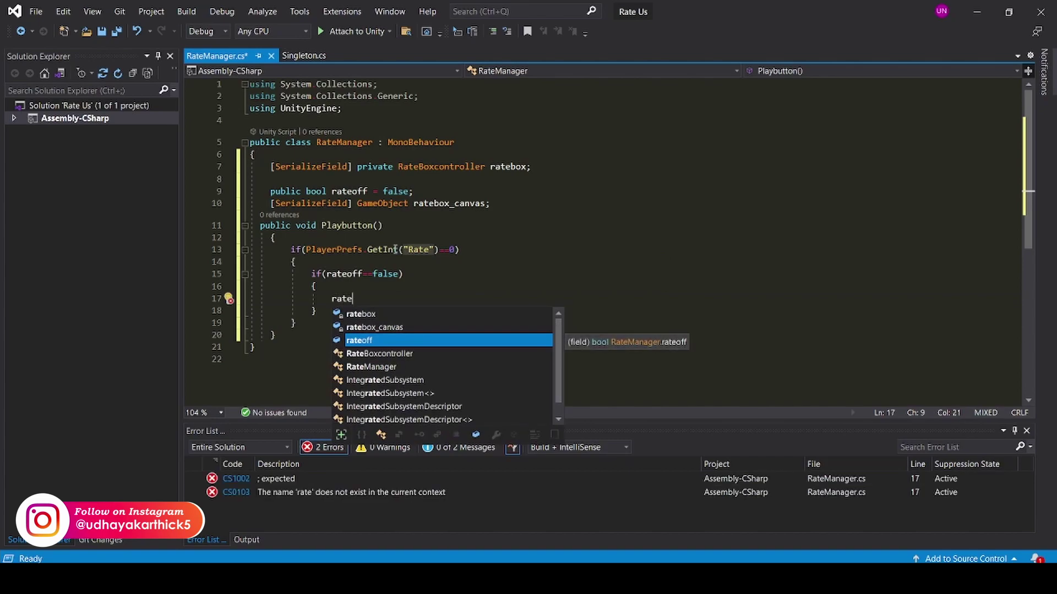
Inside the rateoff check, hide ratebox_canvas with SetActive(false).
key(Up)
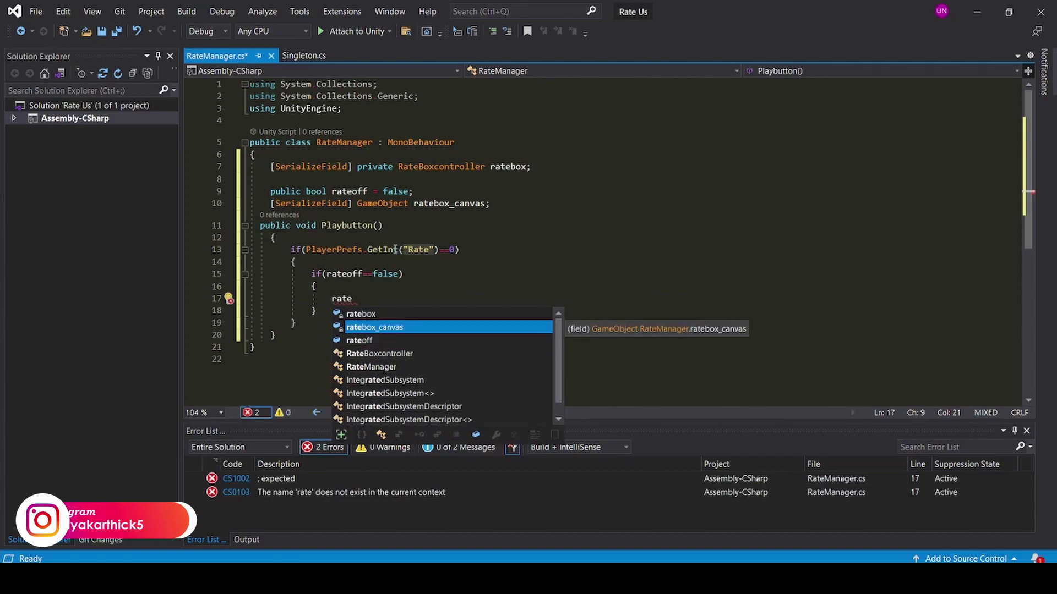
key(Tab)
text(.seta)
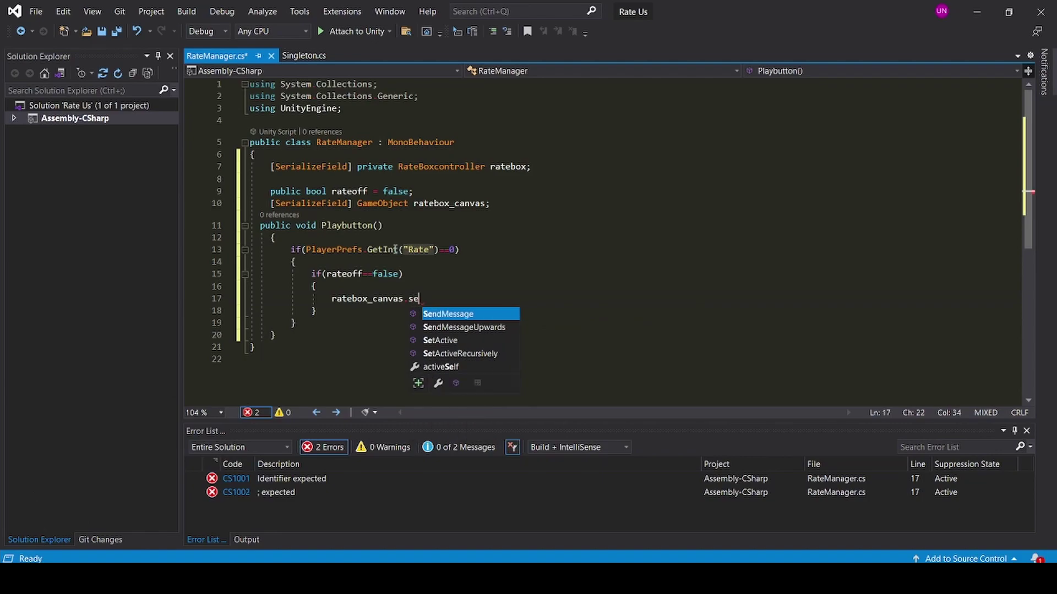
key(Tab)
text((fal)
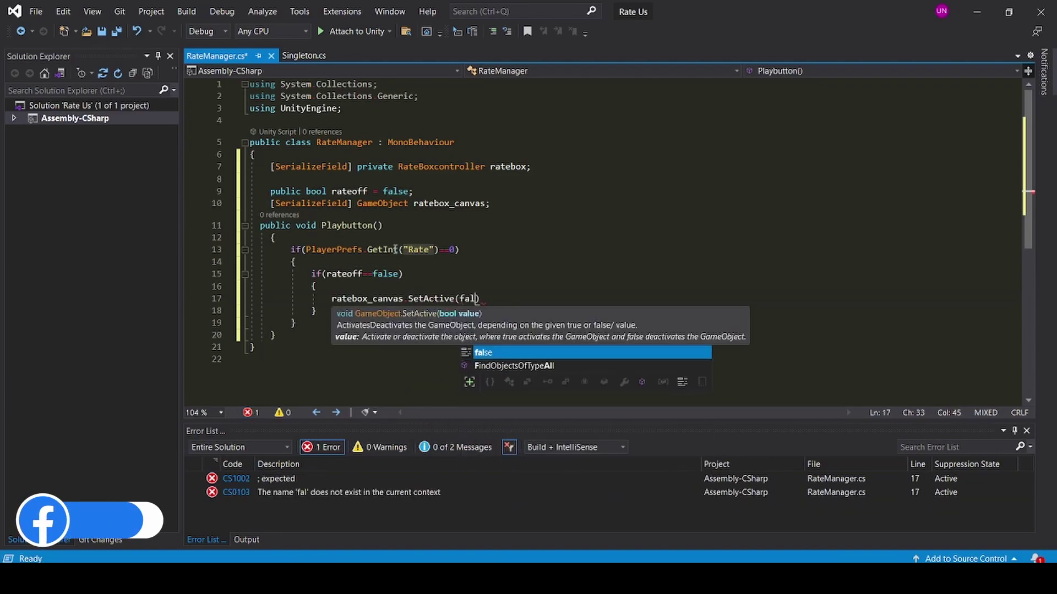
key(Tab)
text();)
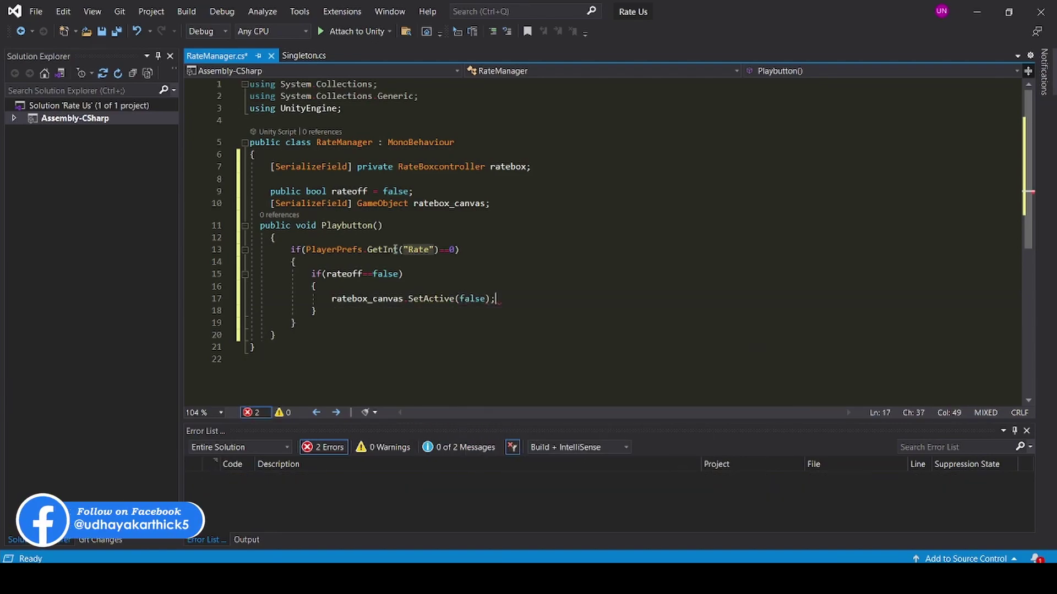
text(ate)
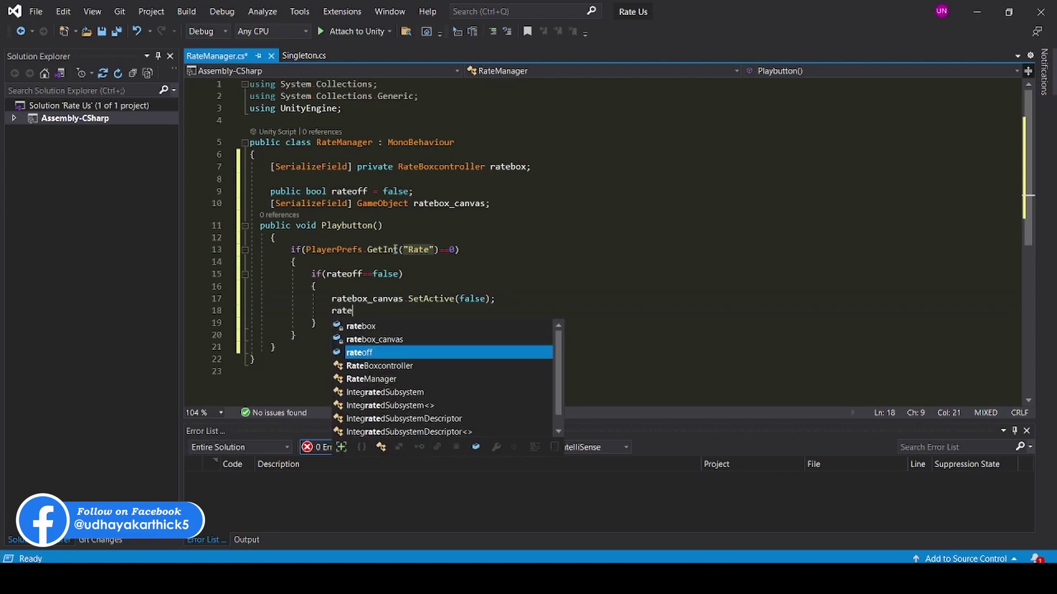
text(box)
Show the ratebox gameObject with SetActive(true) and save RateManager.cs.
key(Escape)
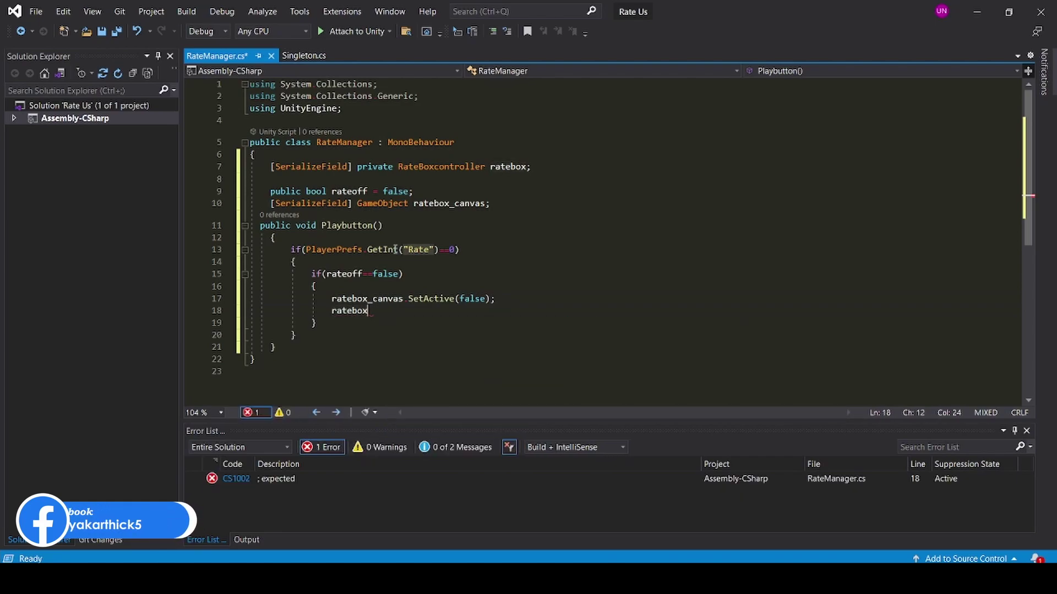
text(.game)
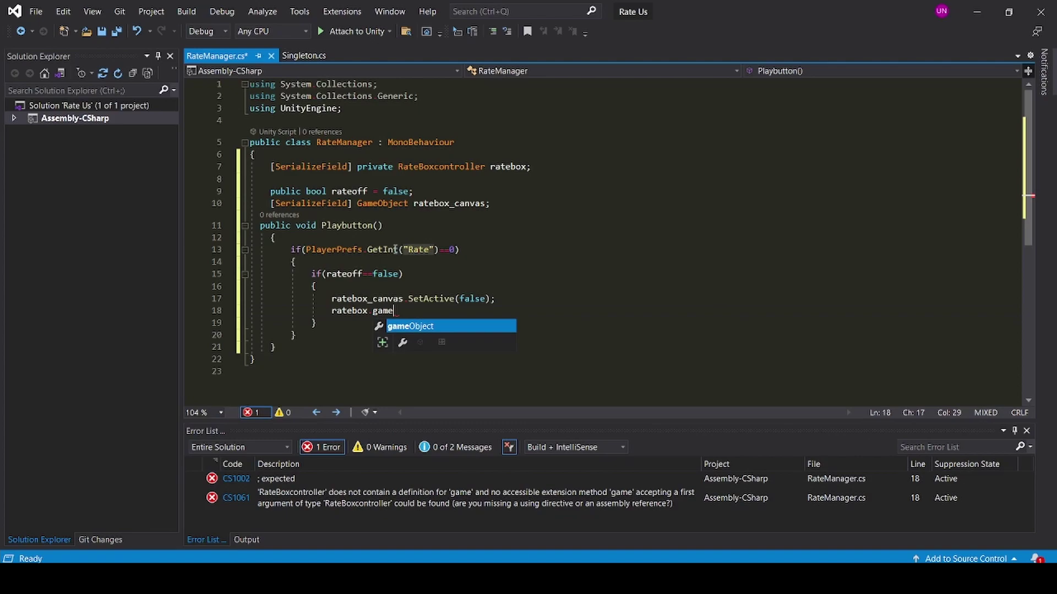
key(Tab)
text(.)
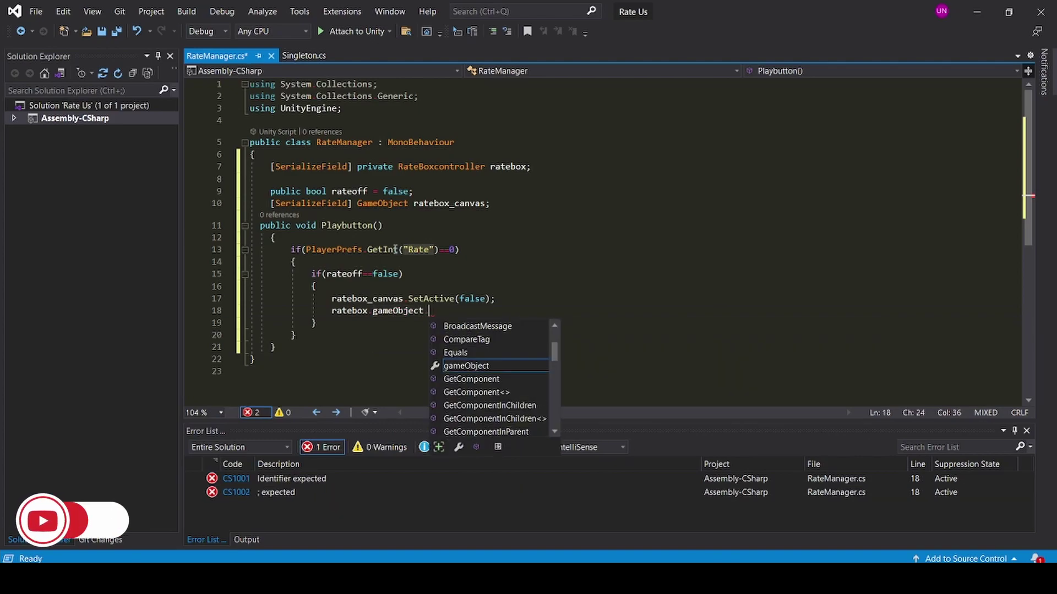
text(seta)
key(Tab)
text(()
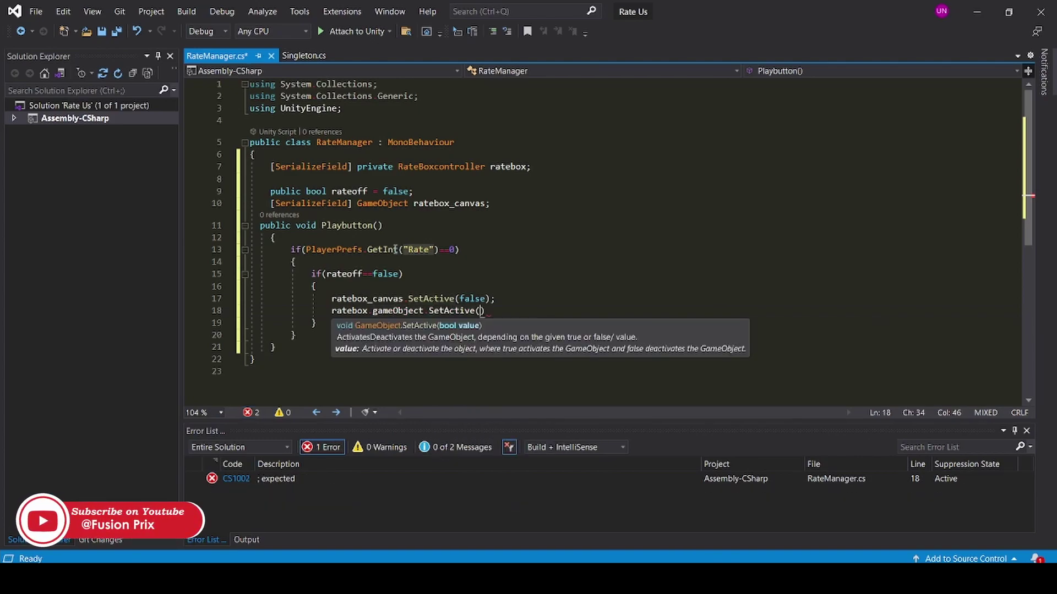
text(true);)
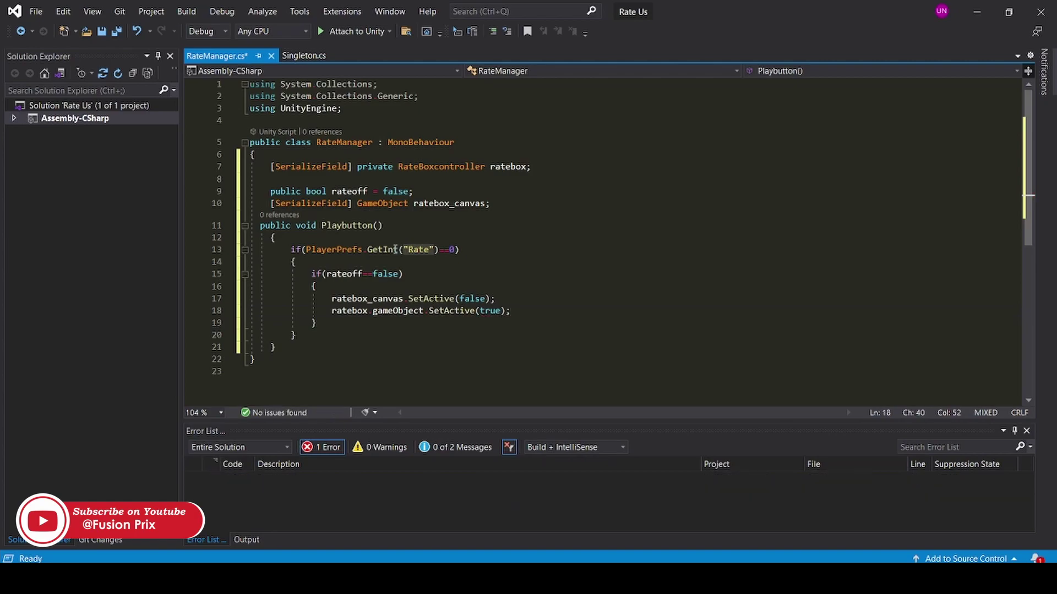
key(ctrl+s)
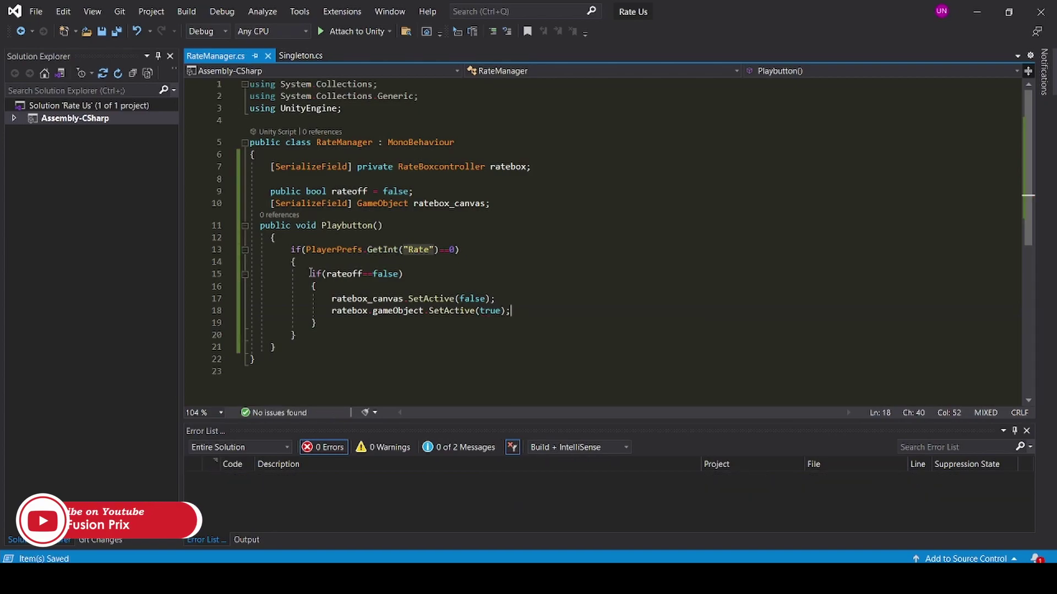
Add a public reactive() method to RateManager that calls ratebox_canvas.SetActive(true), and save.
click(285, 347)
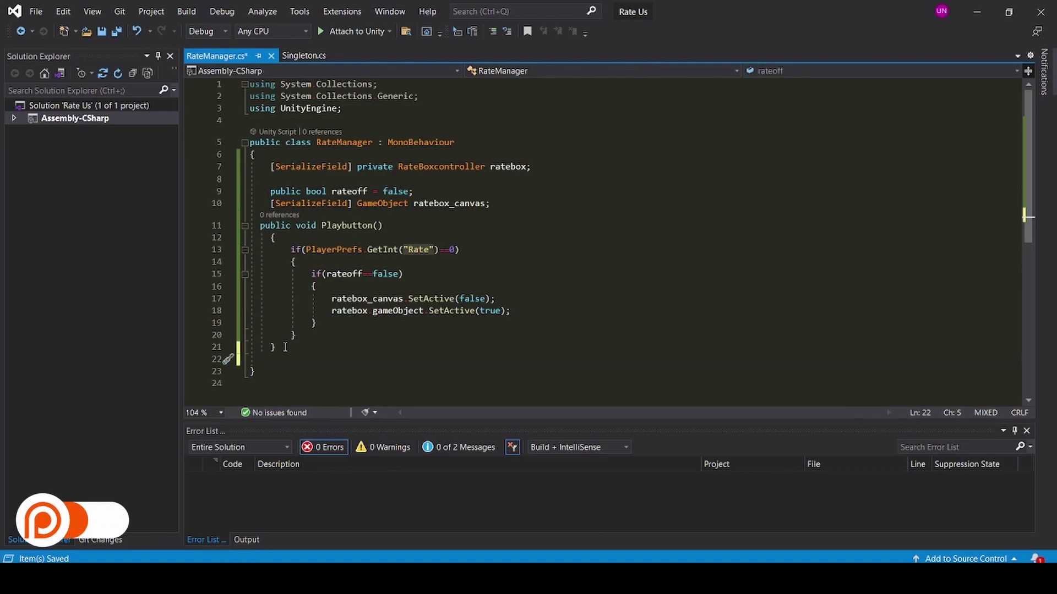
text(public voi)
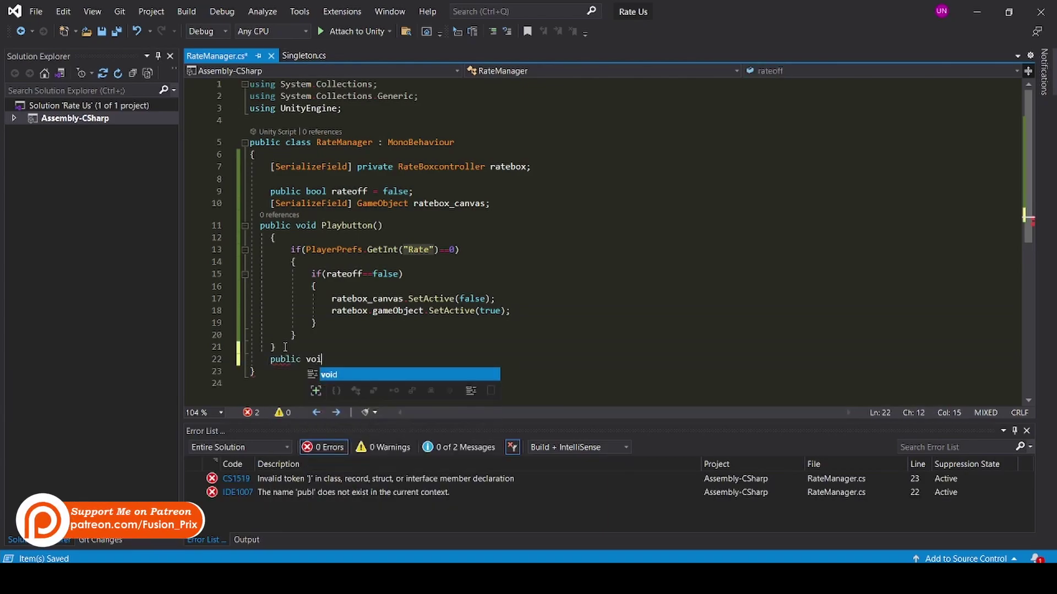
text(d reacti)
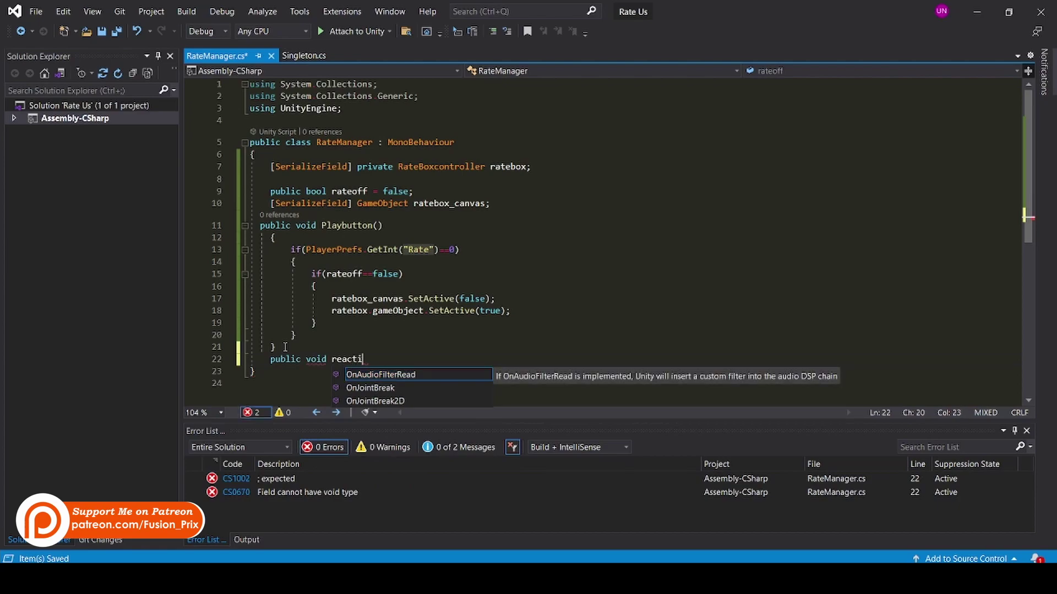
text(ve())
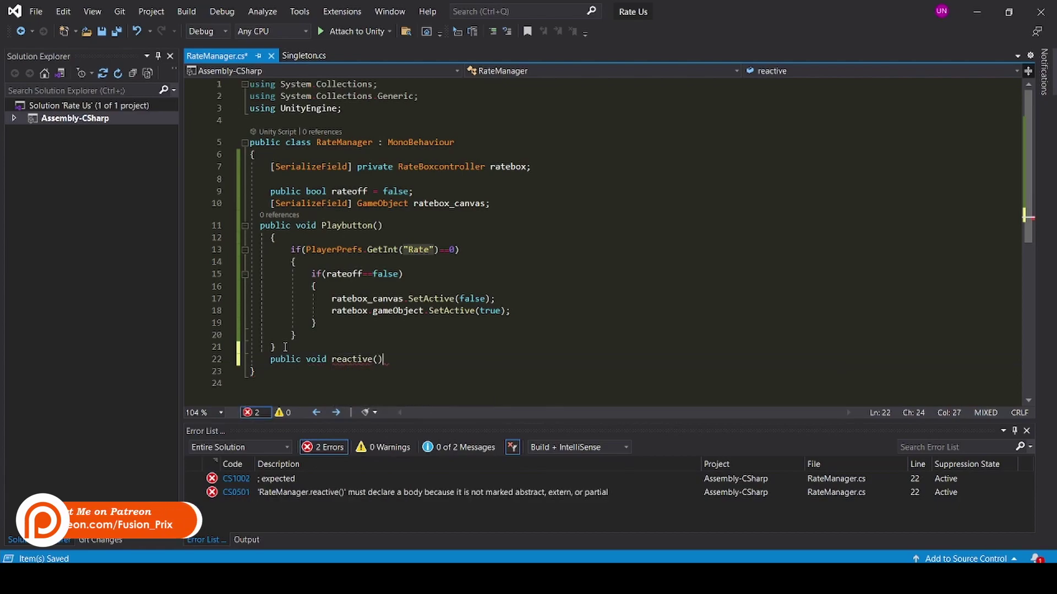
key(Return)
text({)
key(Return)
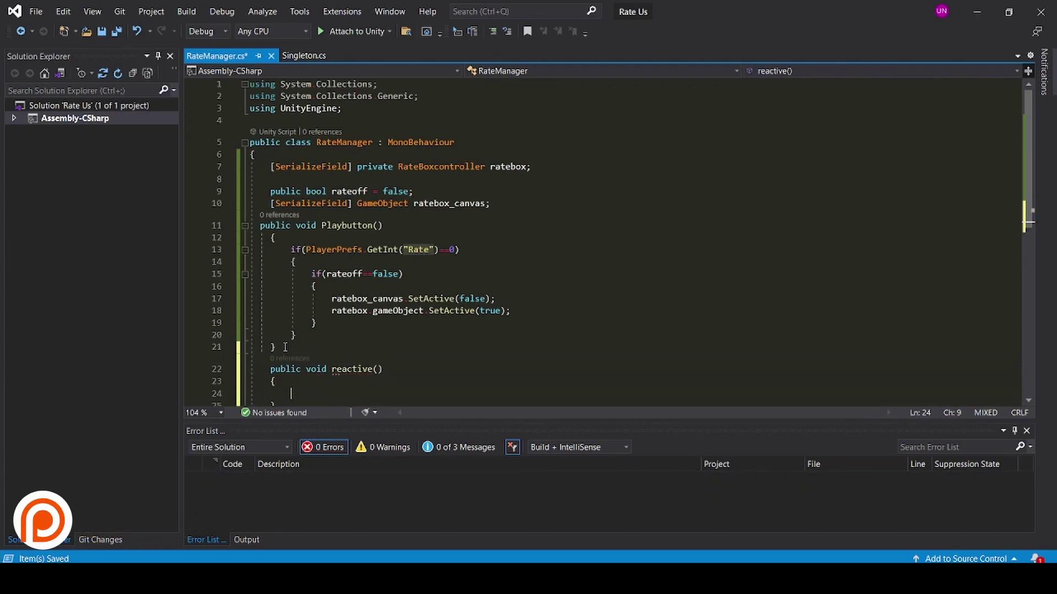
text(rateb)
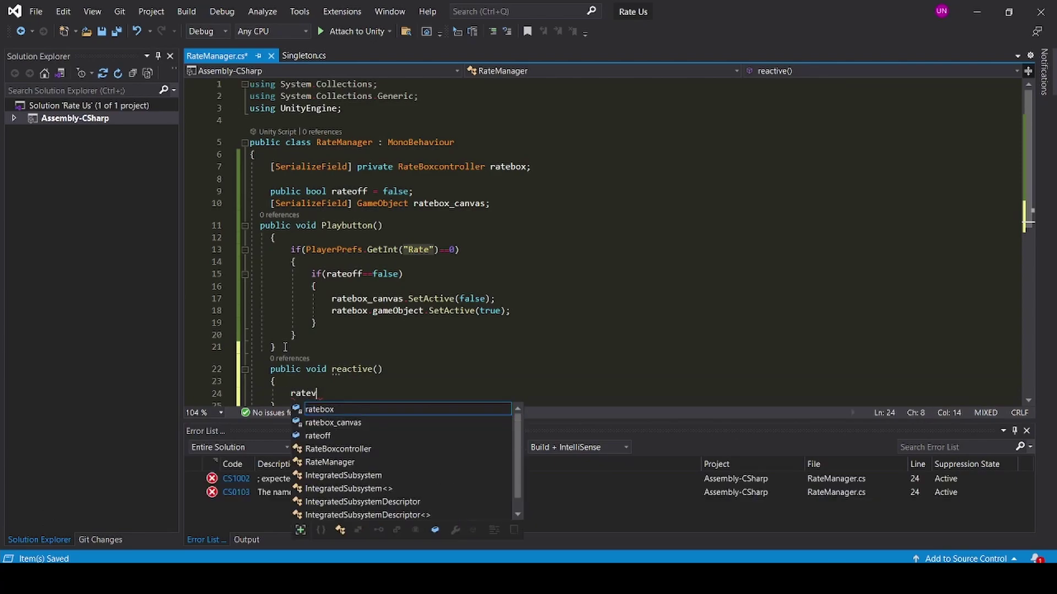
text(oc)
key(Tab)
text(.)
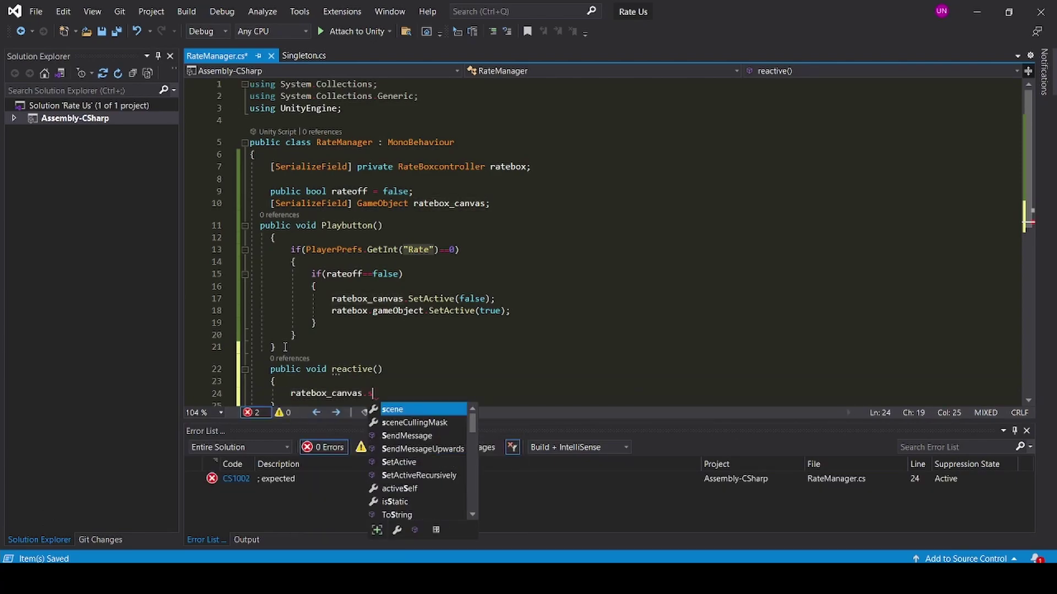
text(seta)
key(Tab)
text((tr)
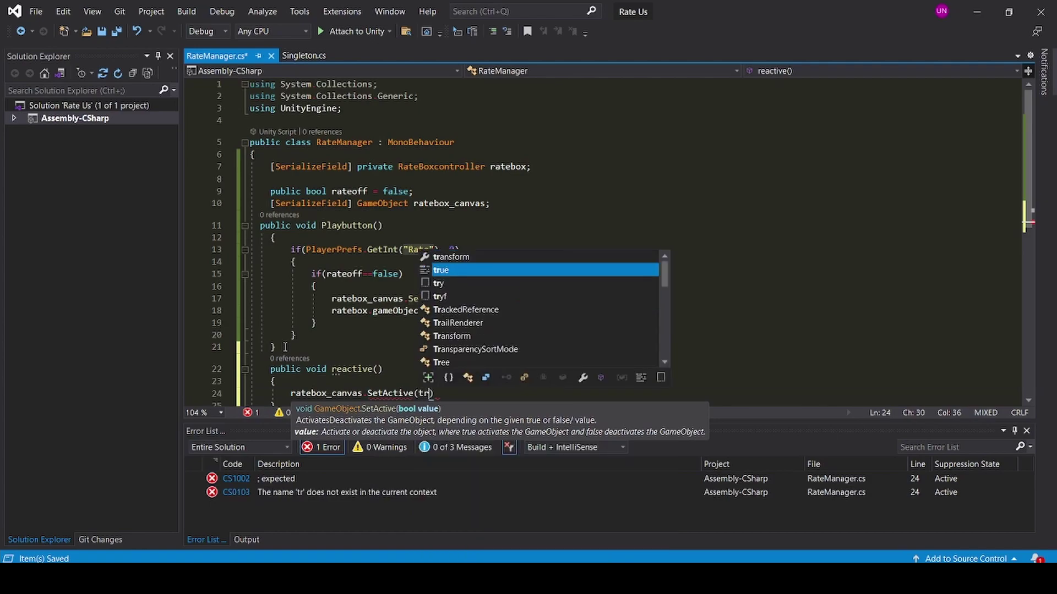
text(ue);)
key(ctrl+s)
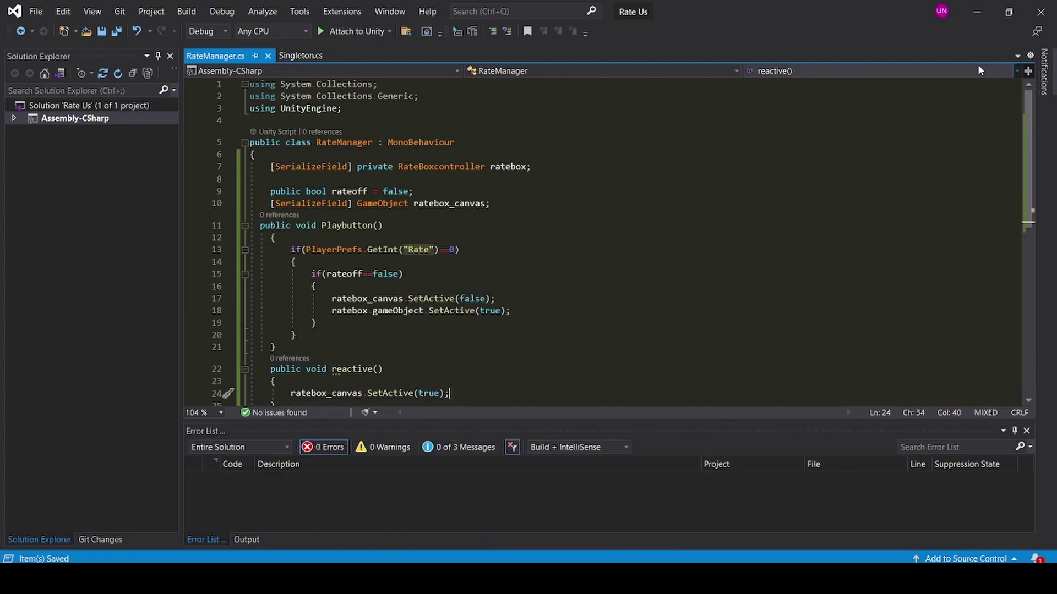
Open the RateBoxcontroller script from Unity's Script folder in Visual Studio.
click(976, 12)
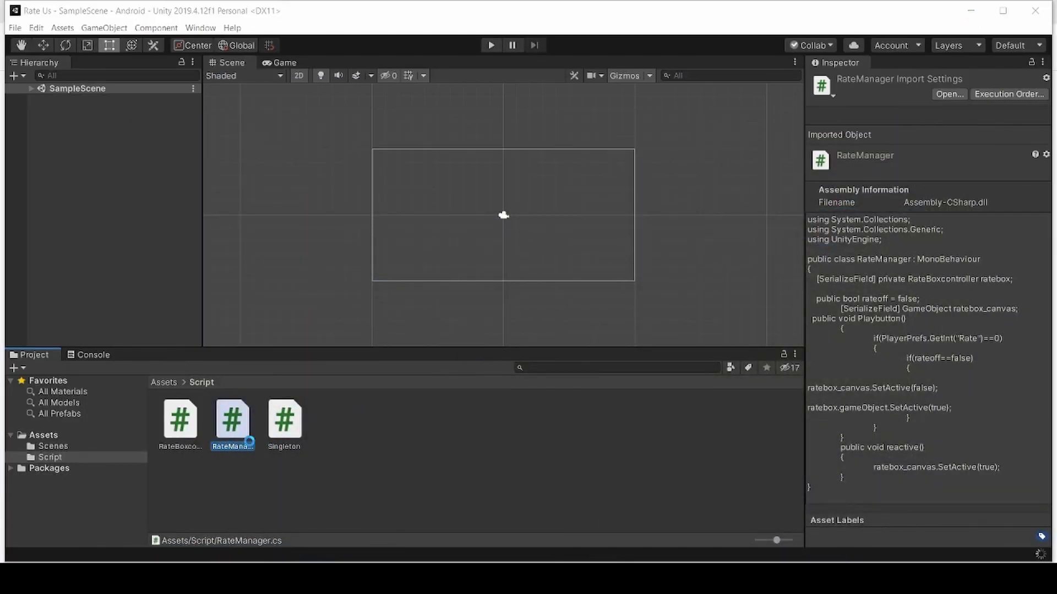
click(186, 432)
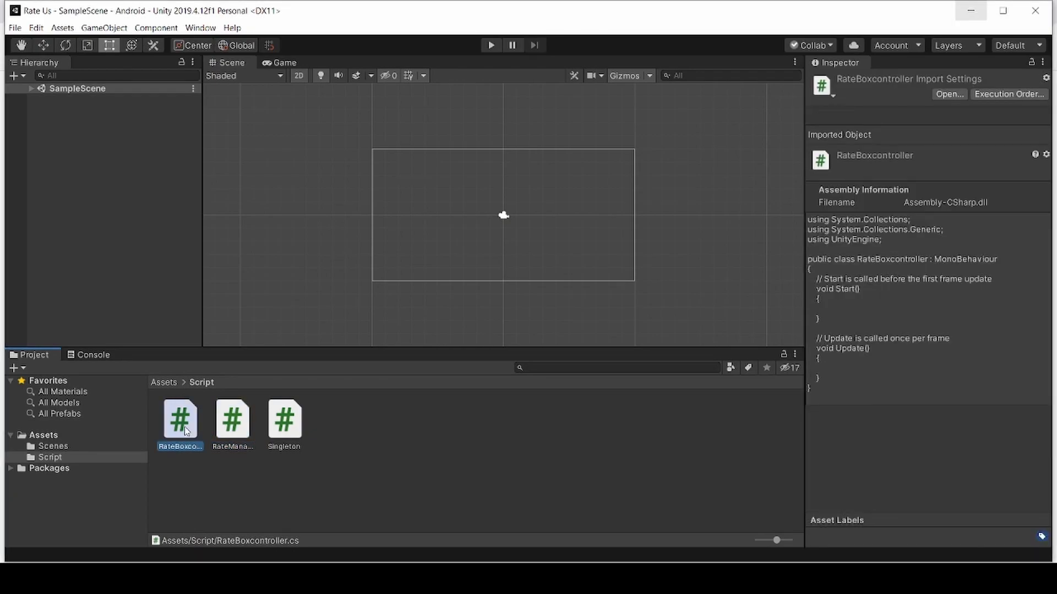
double_click(186, 431)
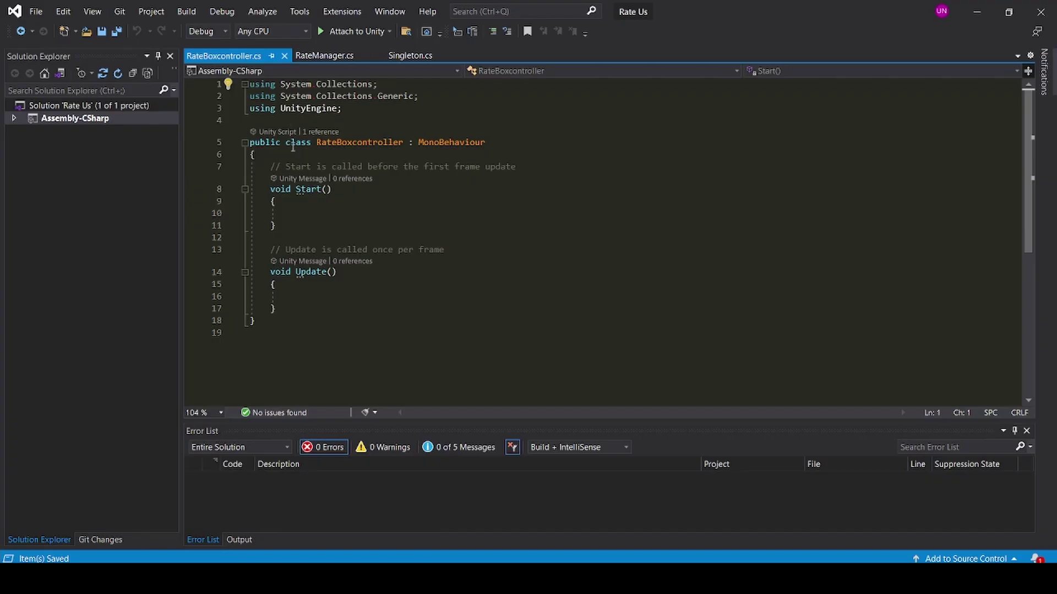
Declare 'RateManager rate;', assign it with FindObjectOfType<RateManager>() in Start, and replace Update.
key(Return)
text(rate)
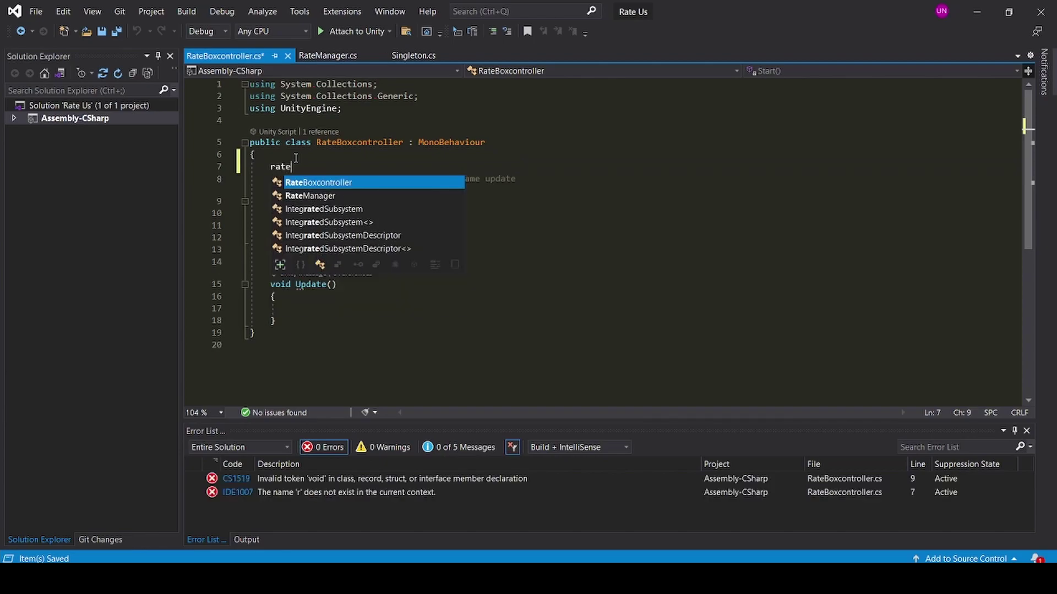
text(RateManager rate;)
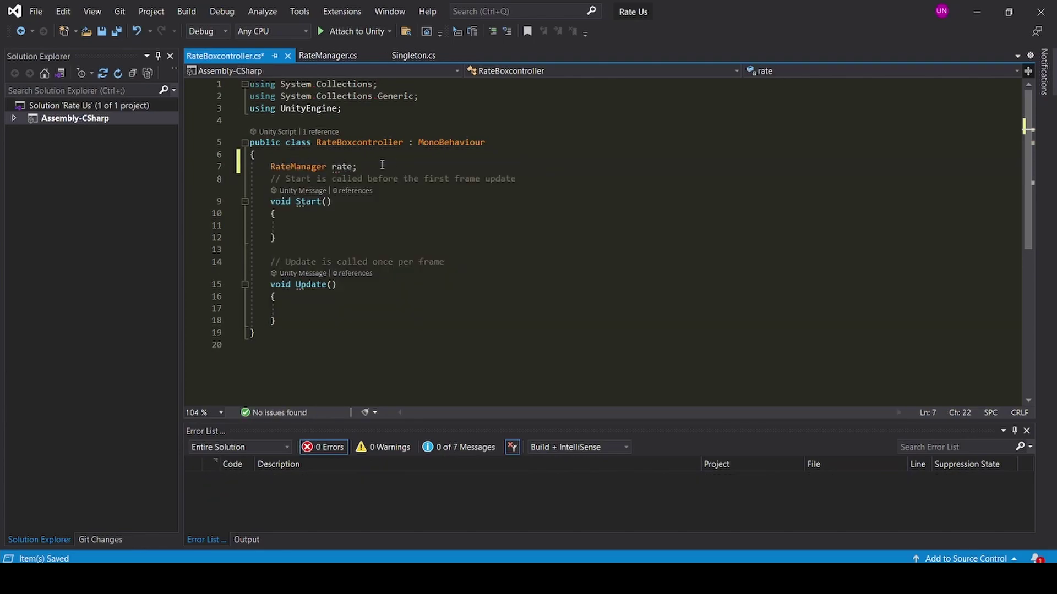
click(278, 225)
text(rate)
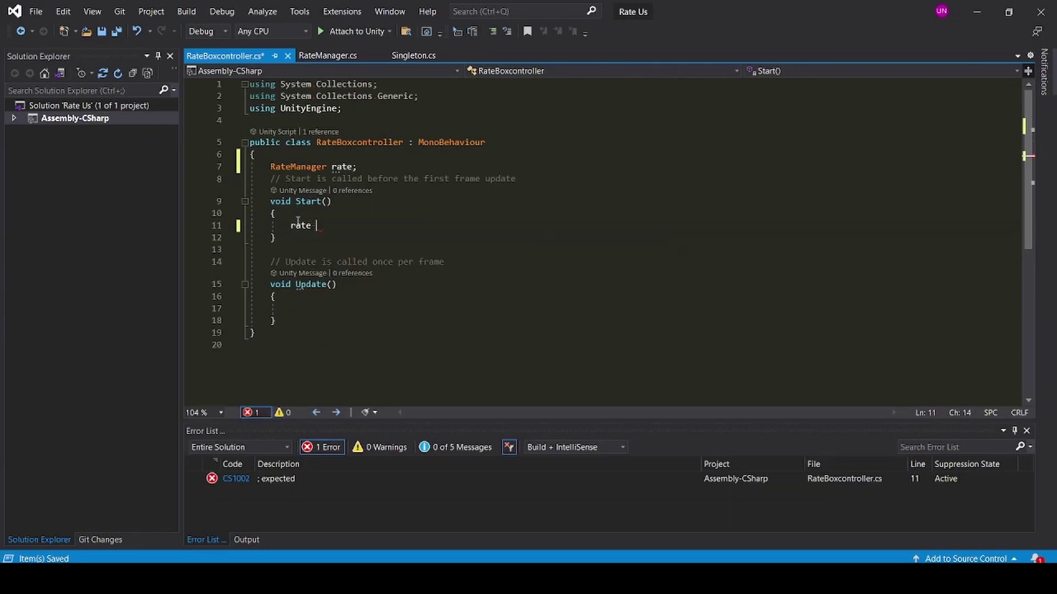
text(=findob)
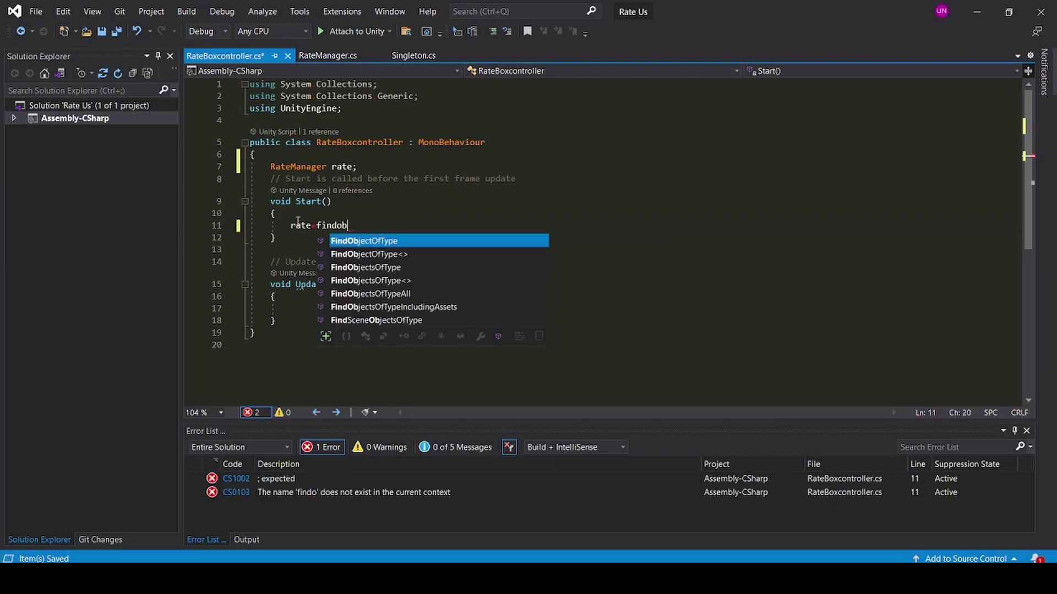
key(Tab)
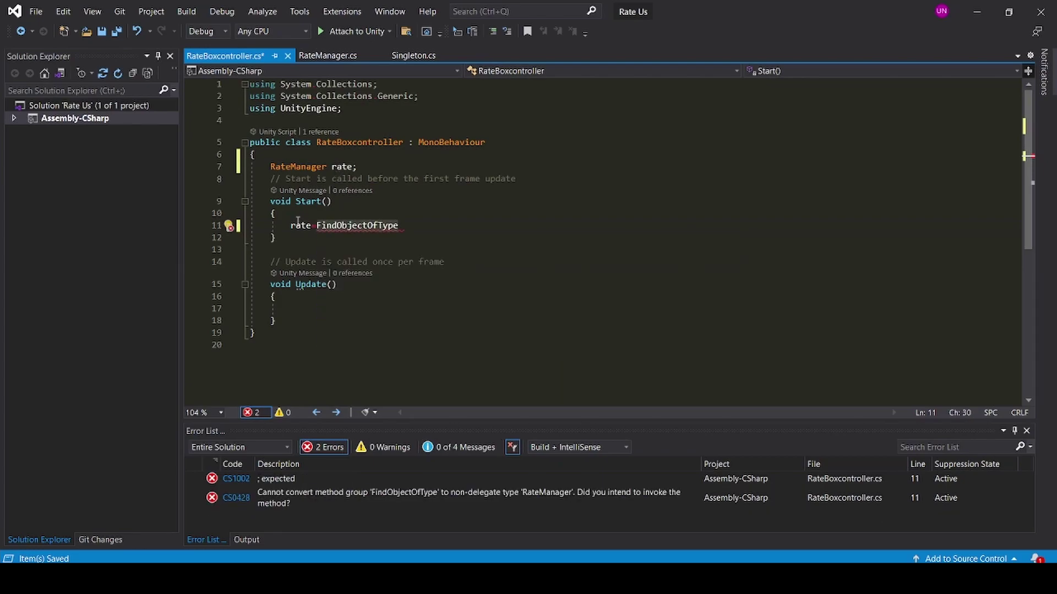
text(<rate)
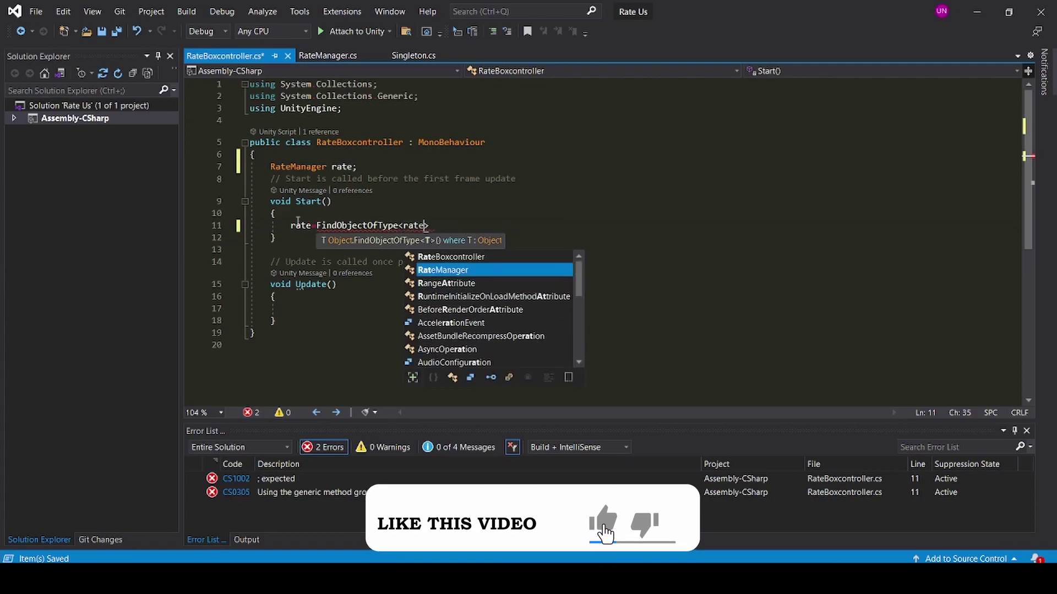
text(>();)
drag(250, 249, 290, 323)
text(pu)
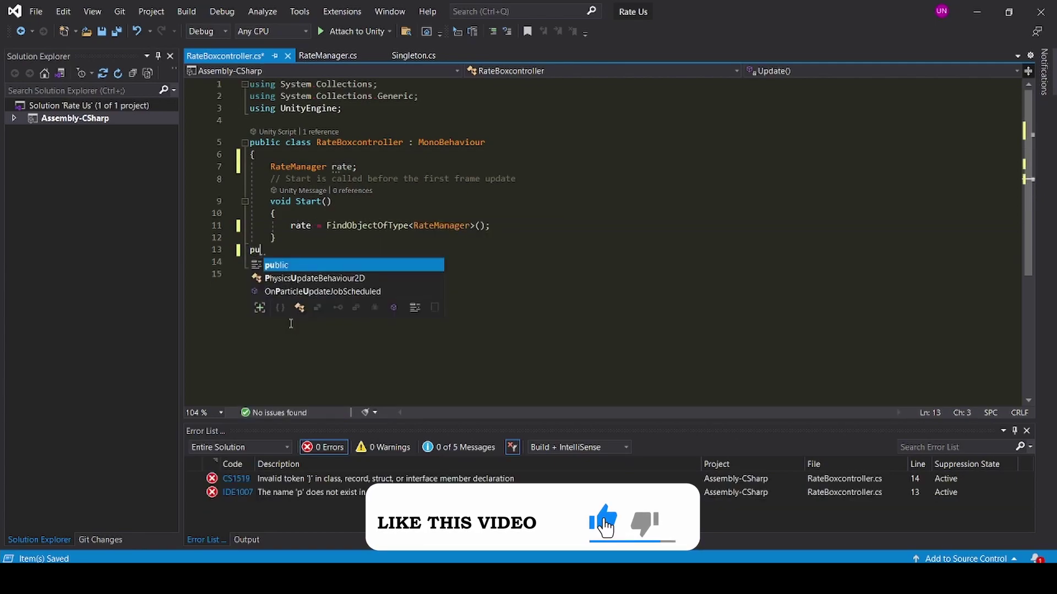
text(blic void )
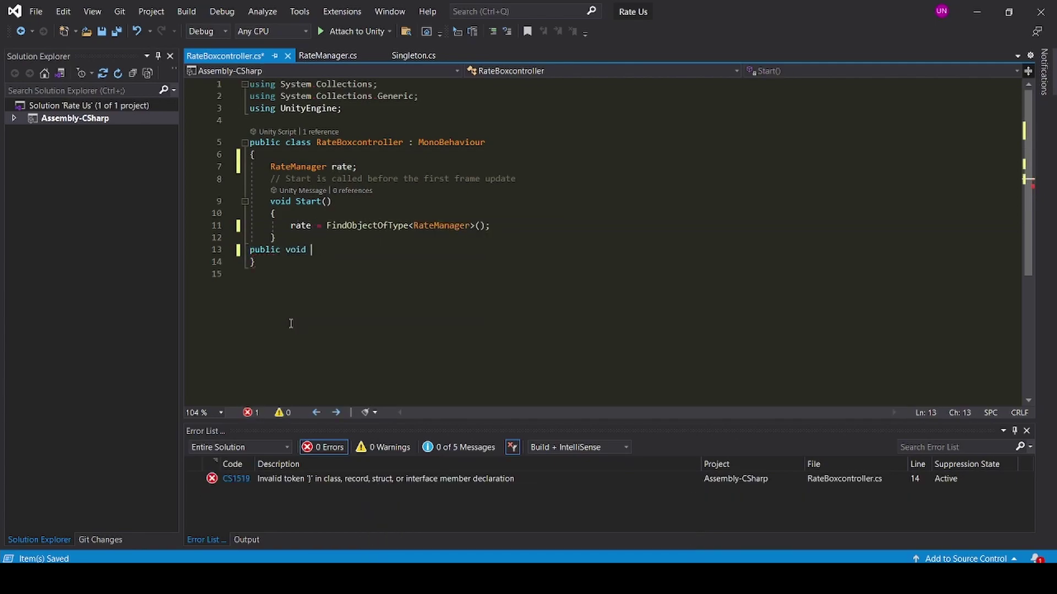
text(ClickN)
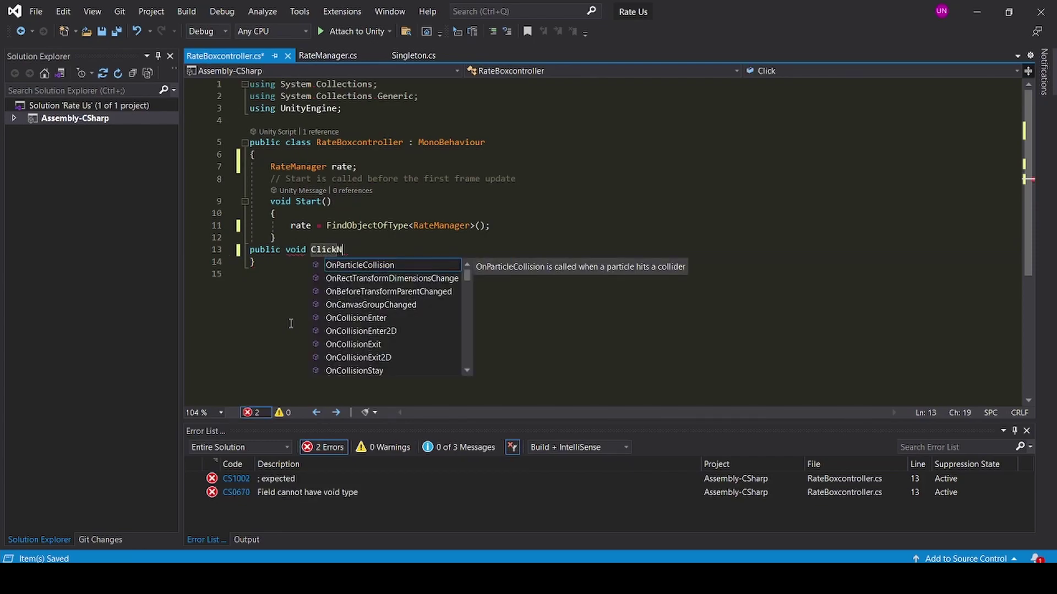
text(othanks())
Write empty ClickLater and ClickRateNow method stubs, correcting the misspelled ClickRateNOw name.
key(Return)
text({)
key(Return)
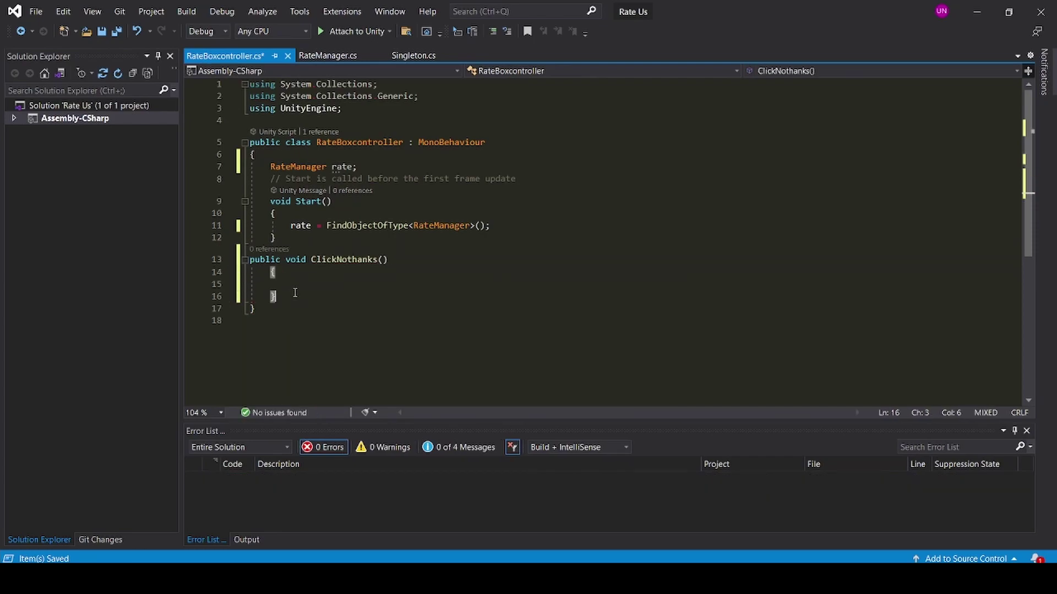
key(Return)
text(public void )
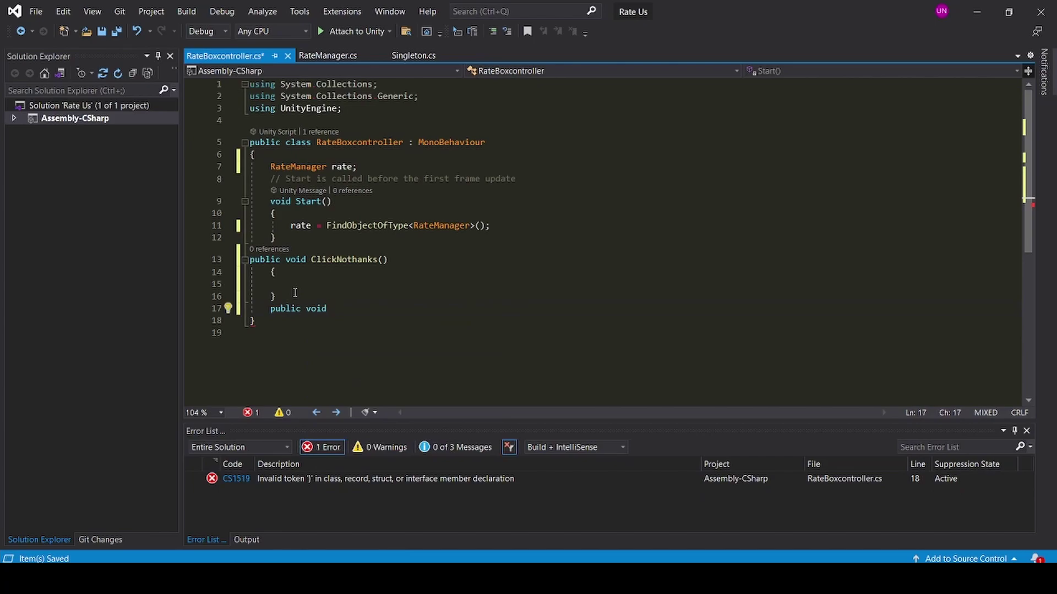
text(ClickLater())
key(Return)
text({)
key(Return)
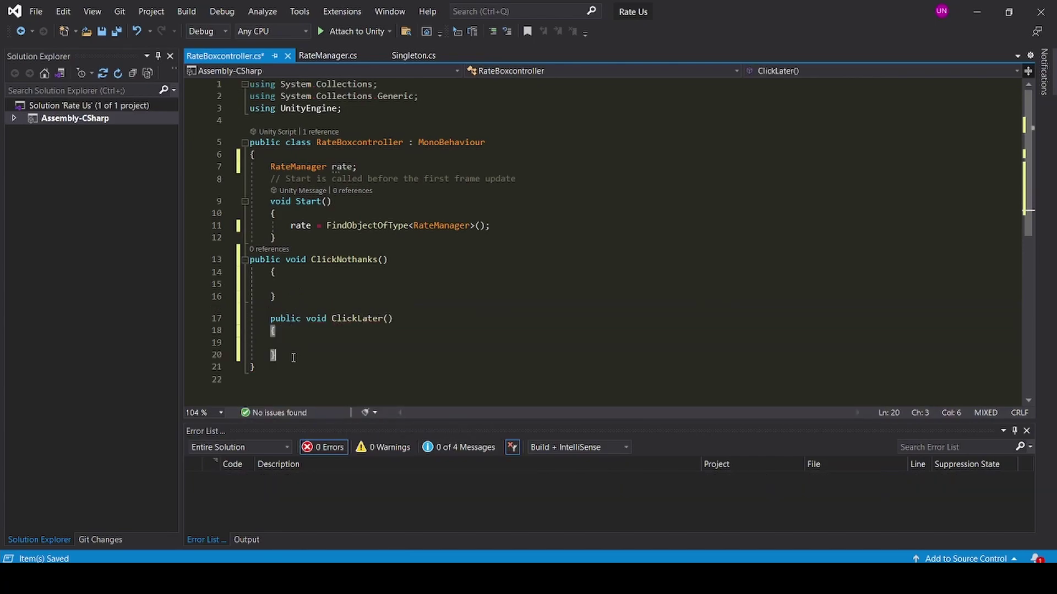
text(public void Cl)
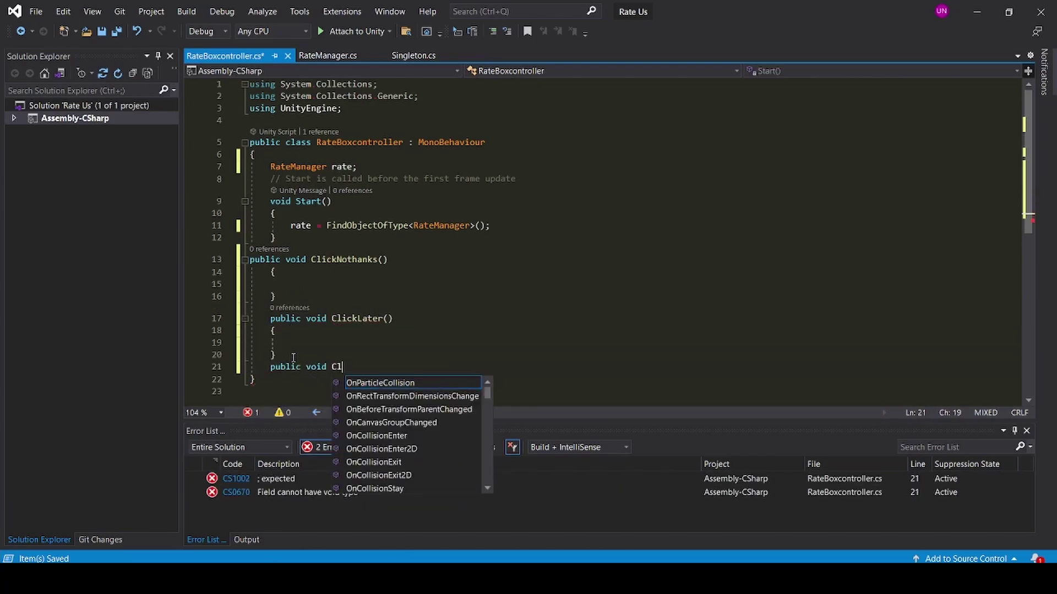
text(ickRateNOw())
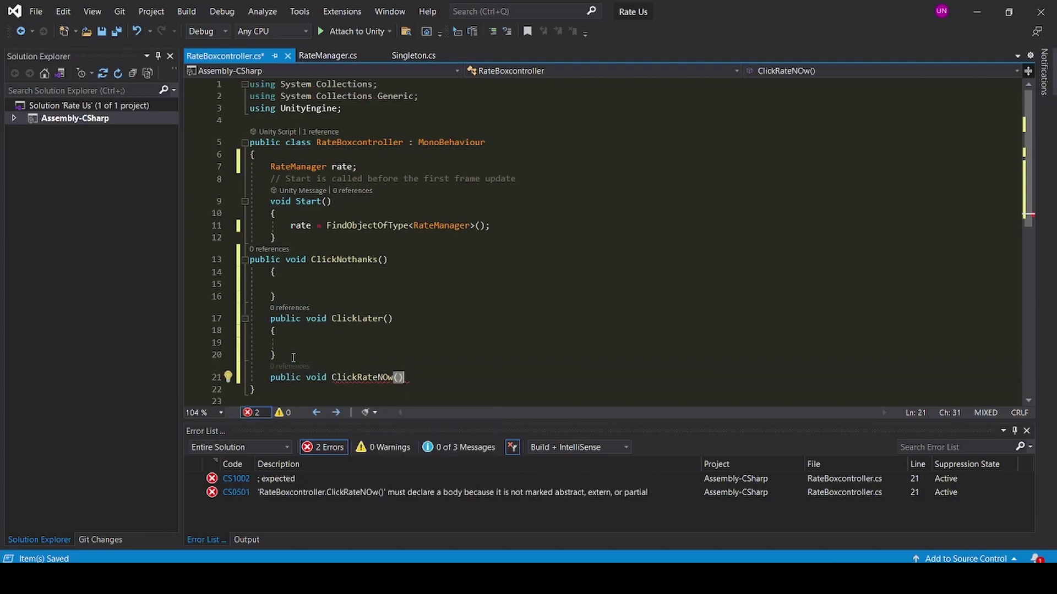
key(Return)
text({)
key(Return)
double_click(389, 378)
text(ClickRateNow)
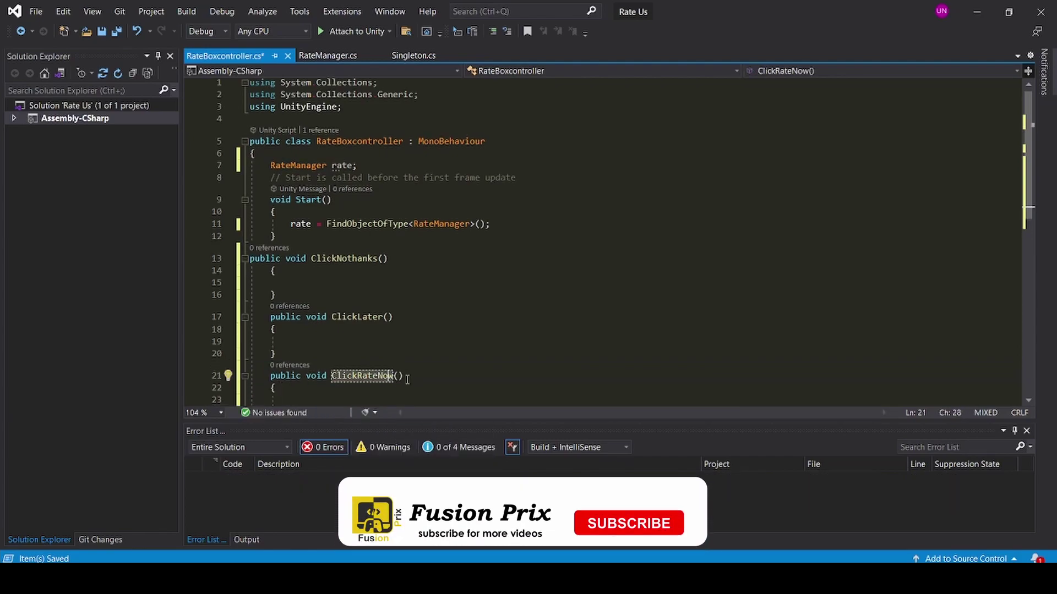
Start a RateManager statement inside ClickNothanks.
click(295, 281)
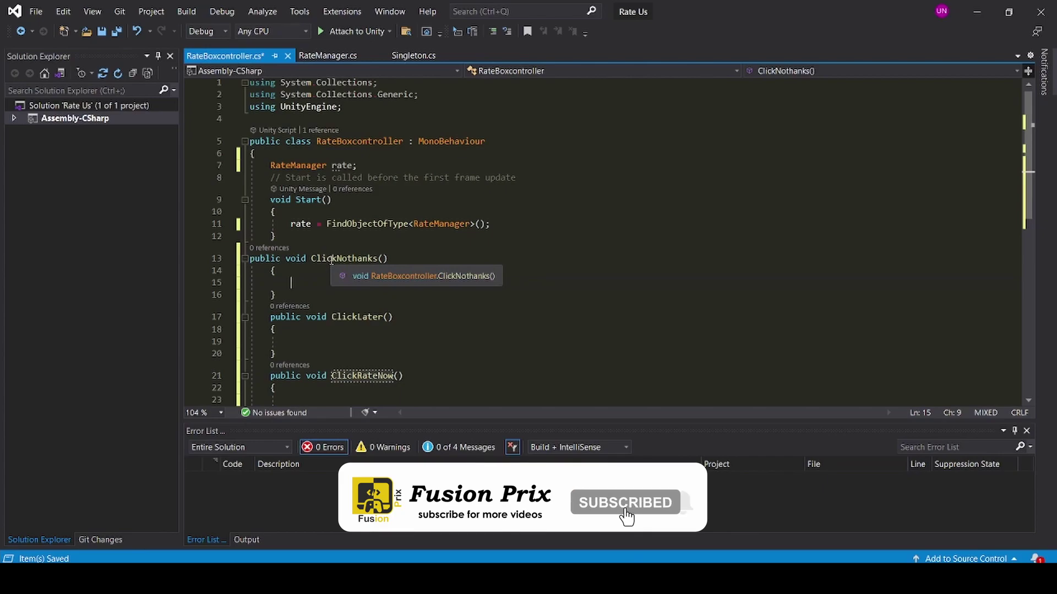
key(Return)
text(rateman)
key(Return)
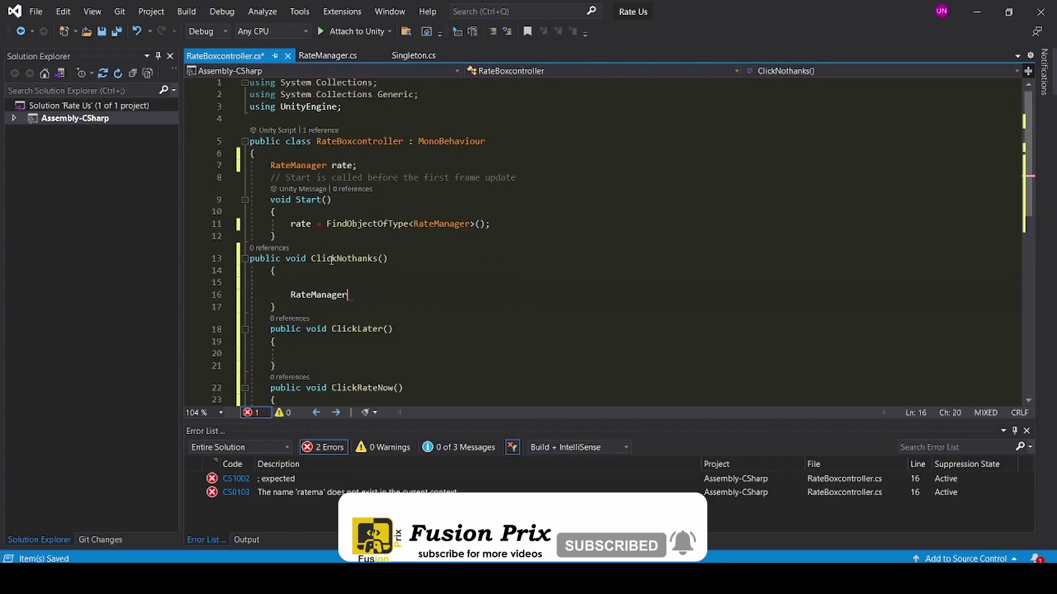
Replace RateManager's MonoBehaviour base class with Singleton<RateManager>.
click(327, 56)
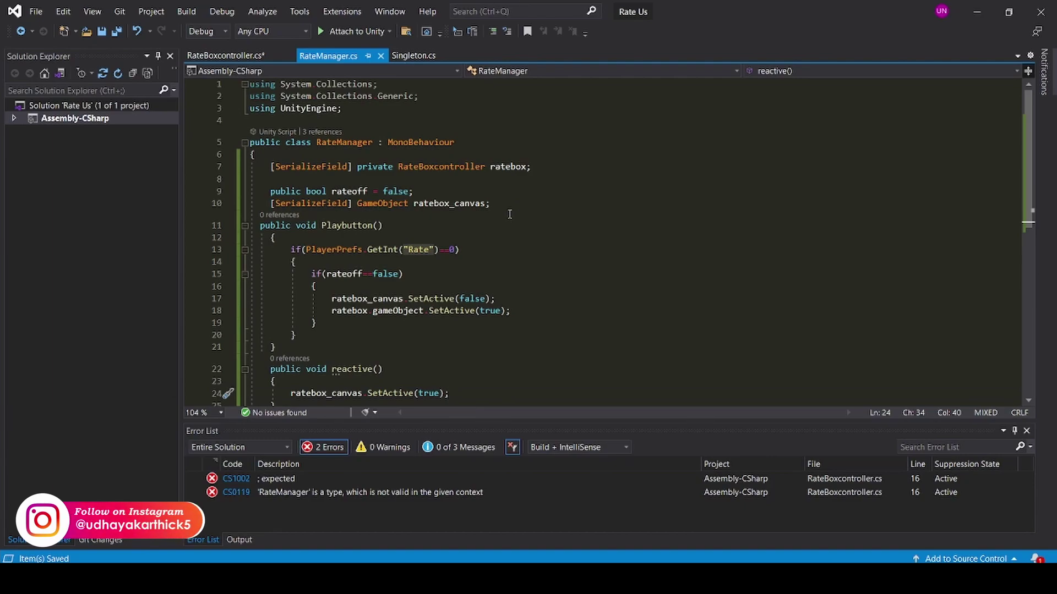
double_click(435, 143)
text(si)
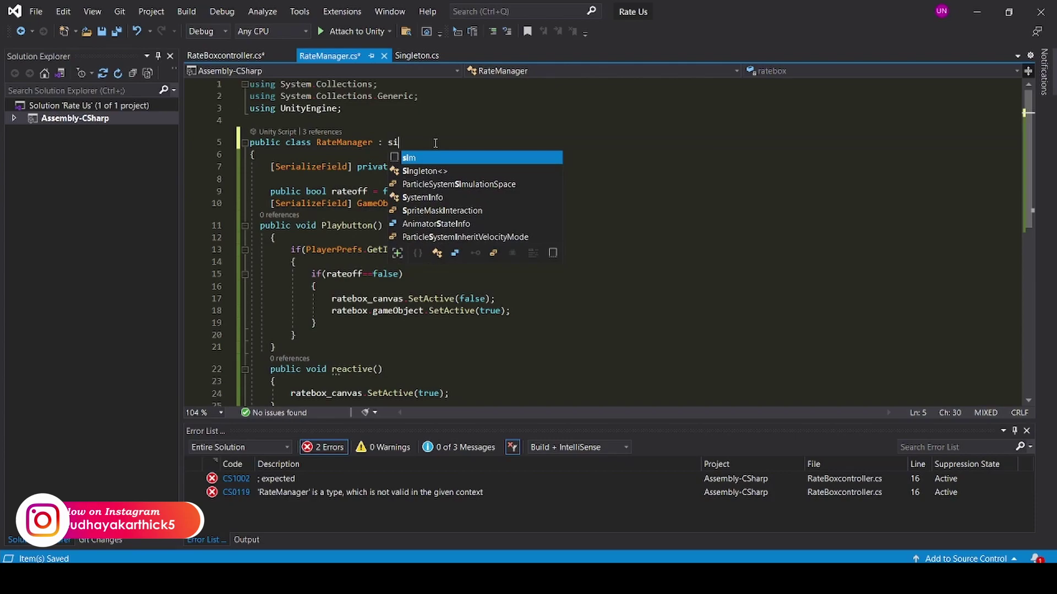
text(nglet)
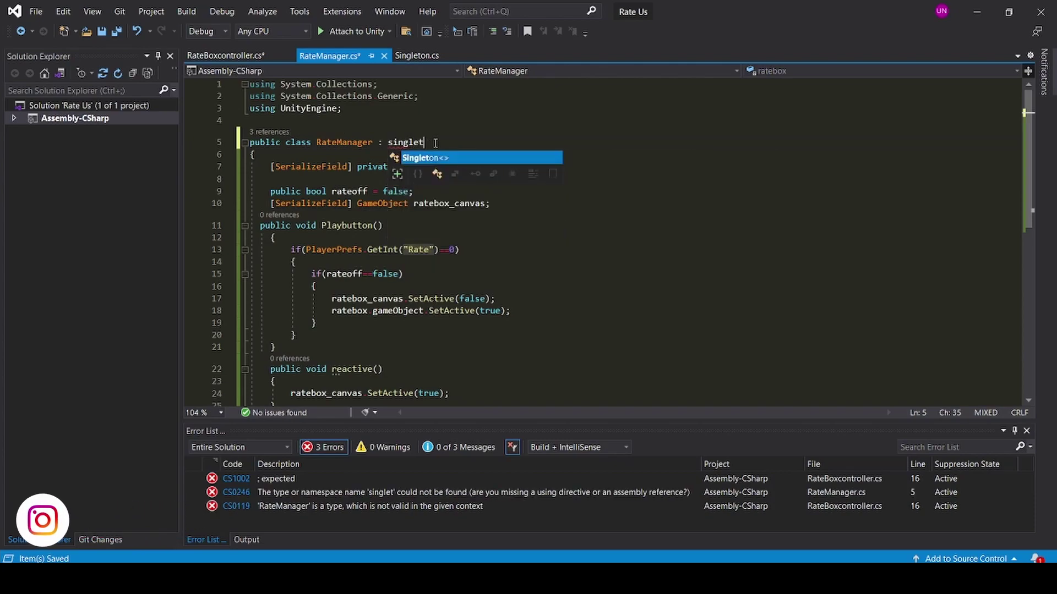
key(Tab)
text(<)
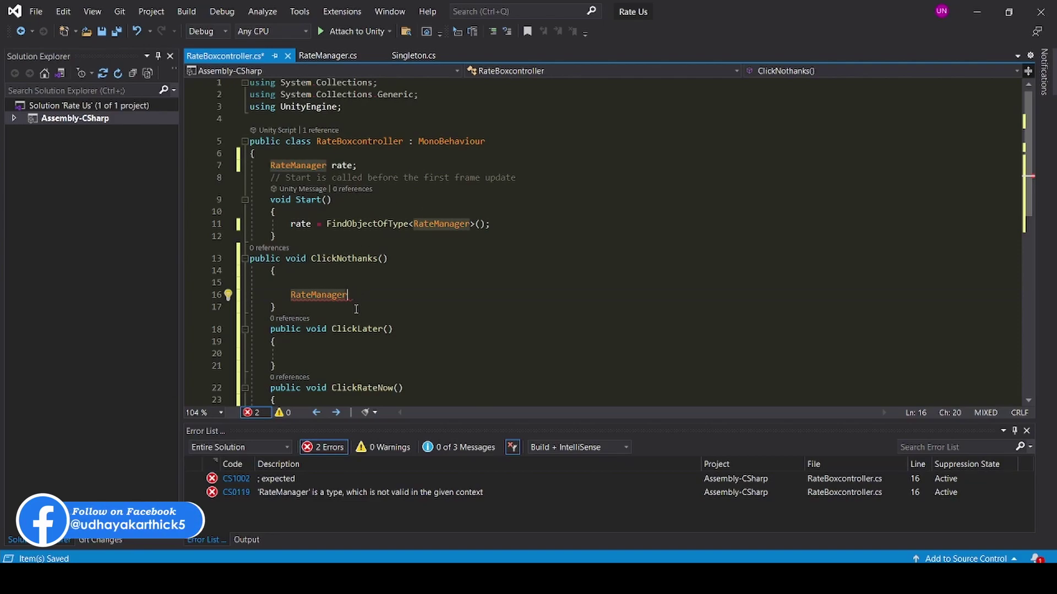
text(.insta)
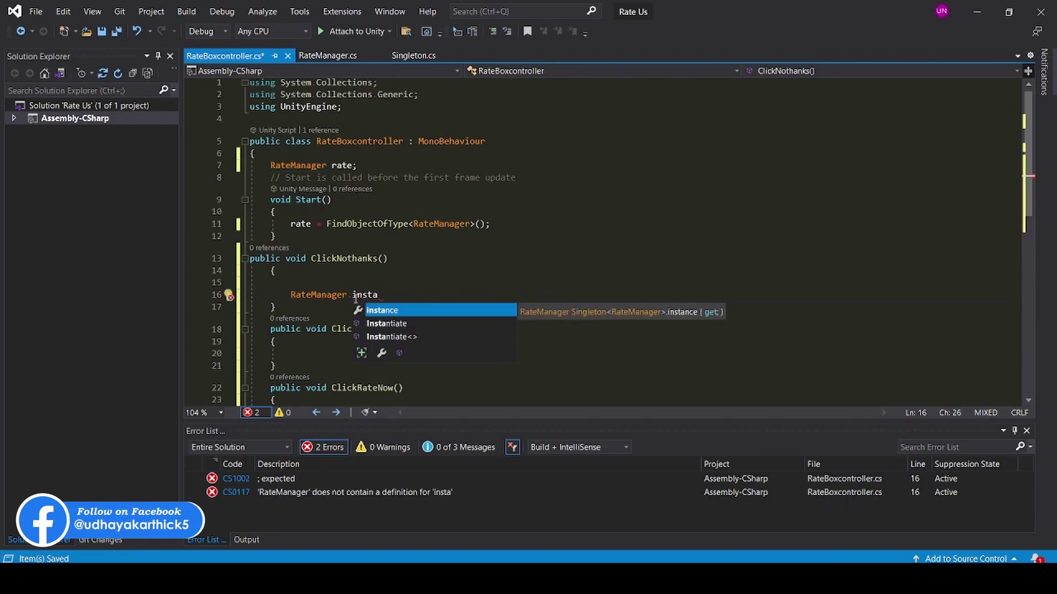
Fill ClickNothanks: instance.rateoff = true, gameObject.SetActive(false), rate.reactive(), PlayerPrefs.SetInt("Rate", 1).
key(Tab)
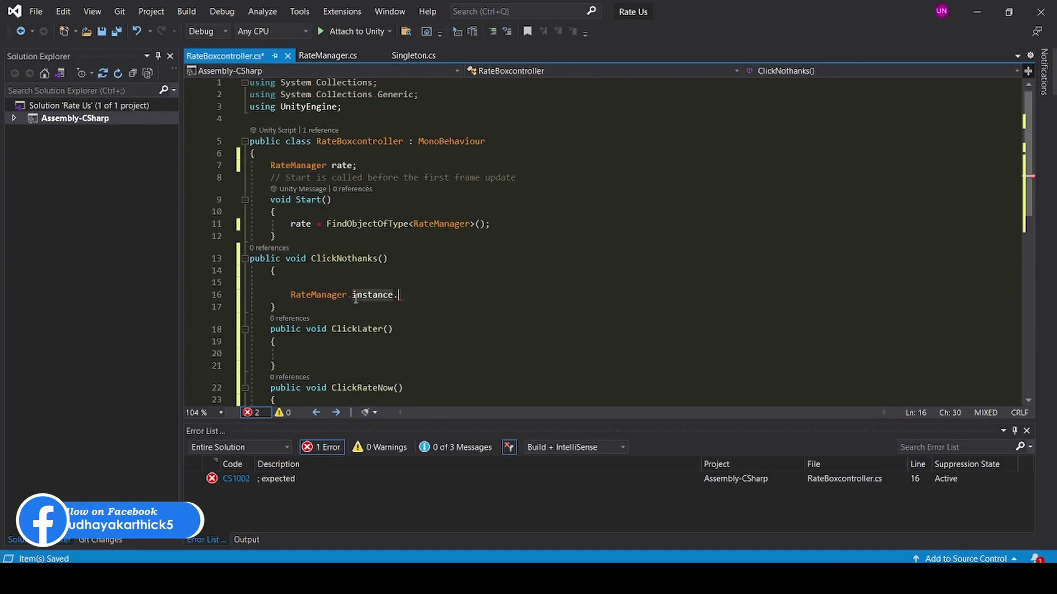
text(.rate)
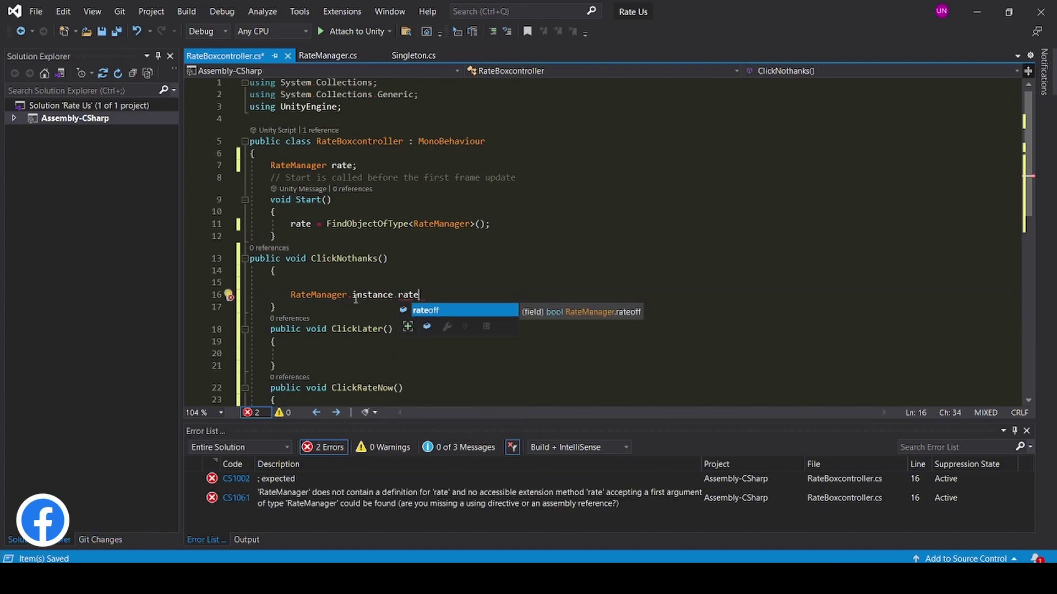
key(Tab)
text(= true;)
key(Return)
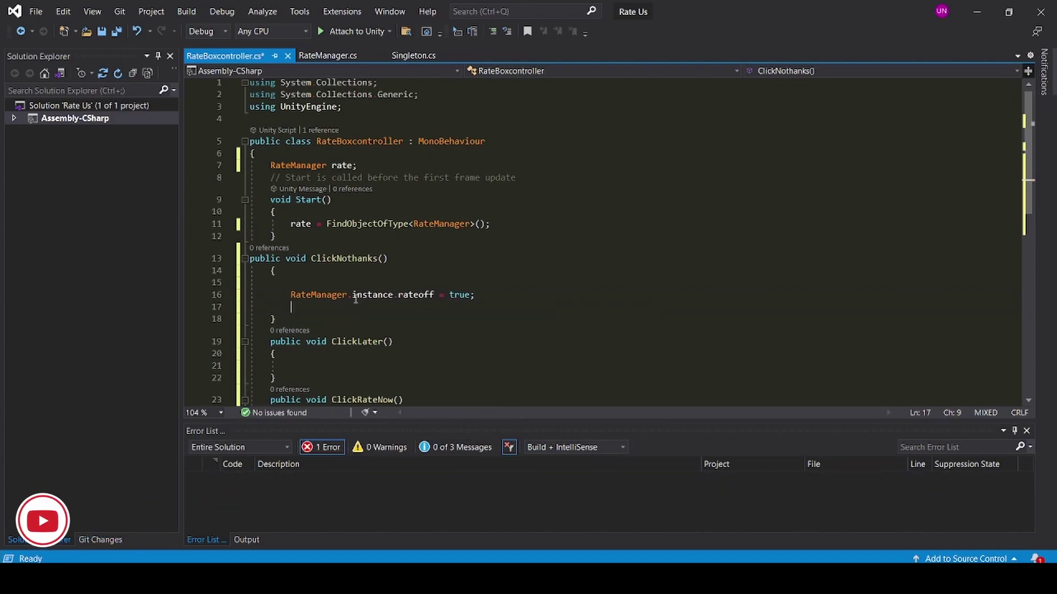
text(game)
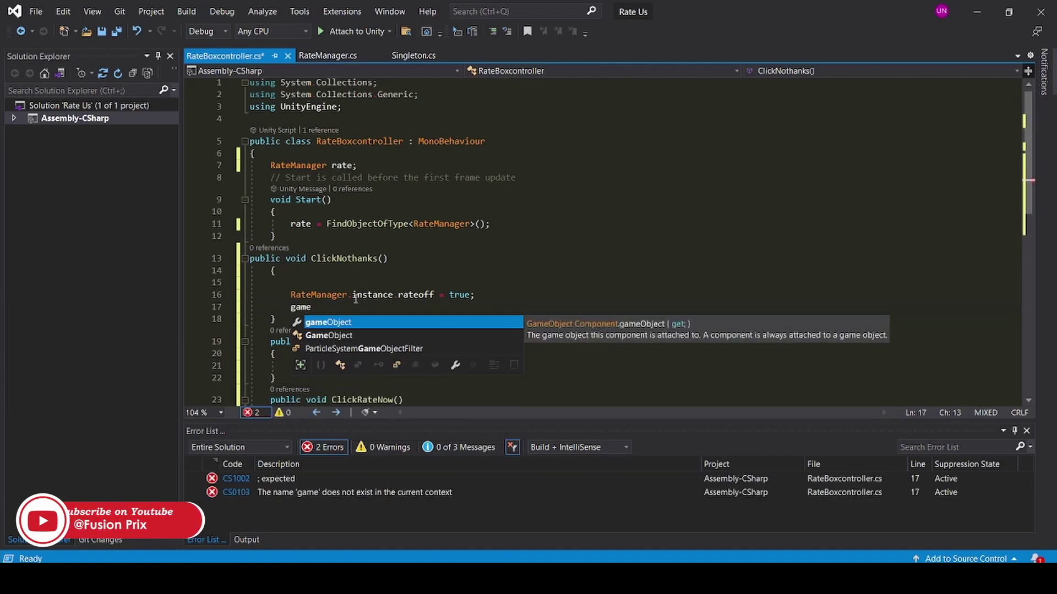
key(Tab)
text(.setA)
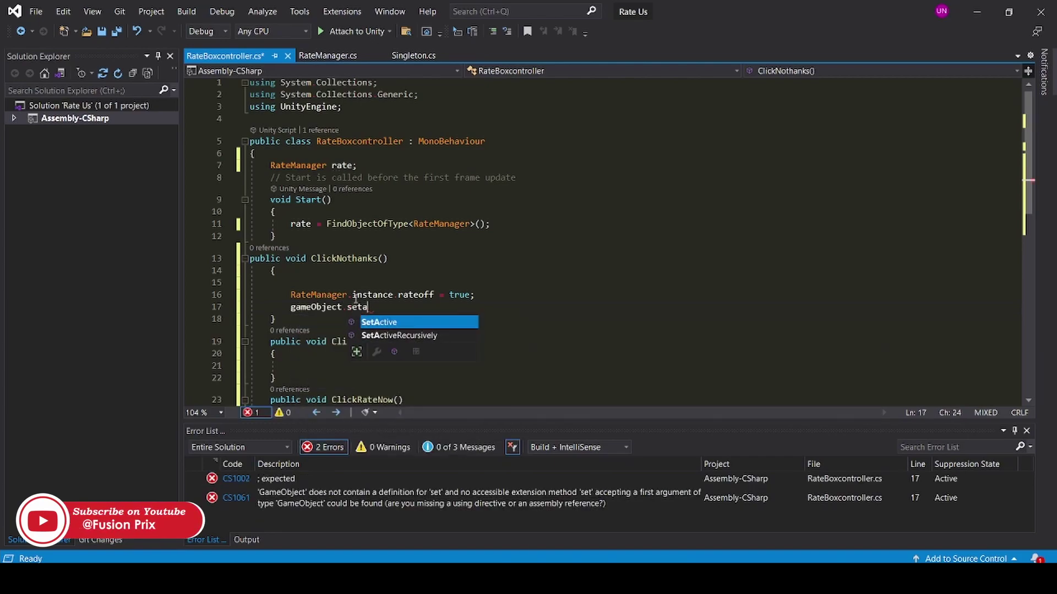
key(Tab)
text((fal)
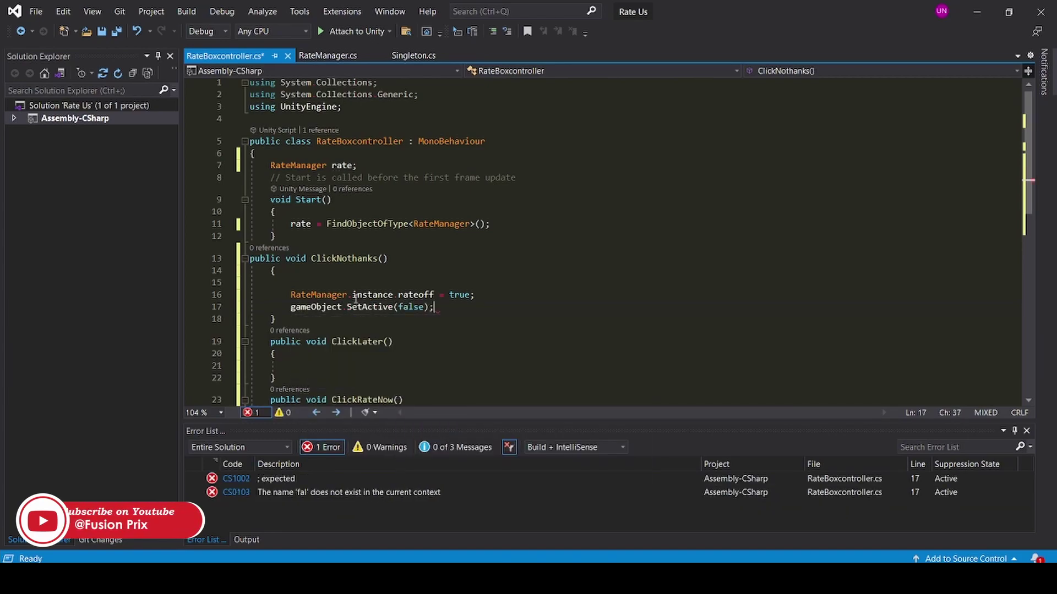
key(Return)
text(ra)
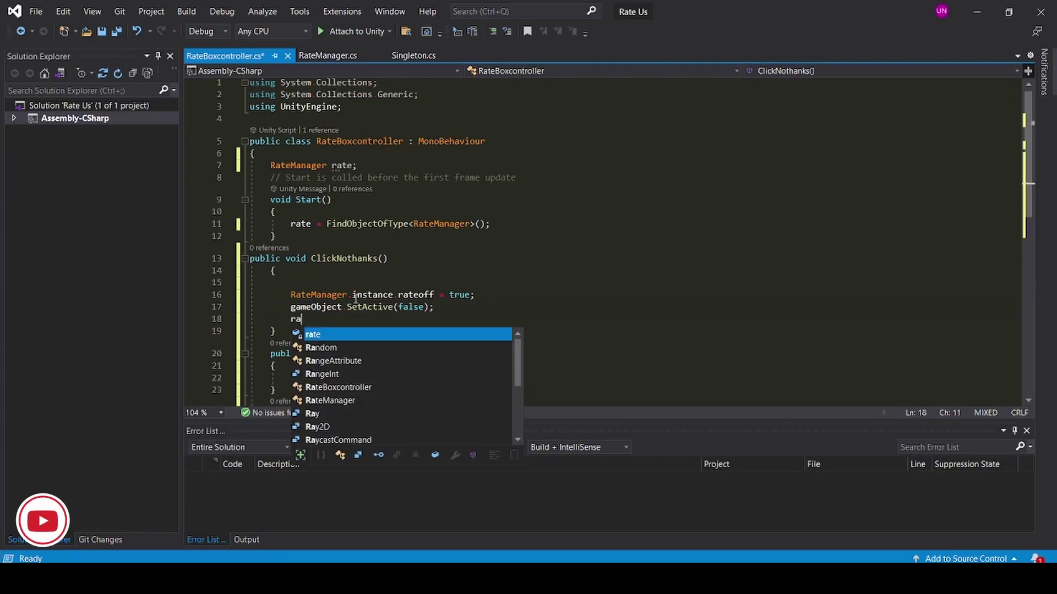
text(te.)
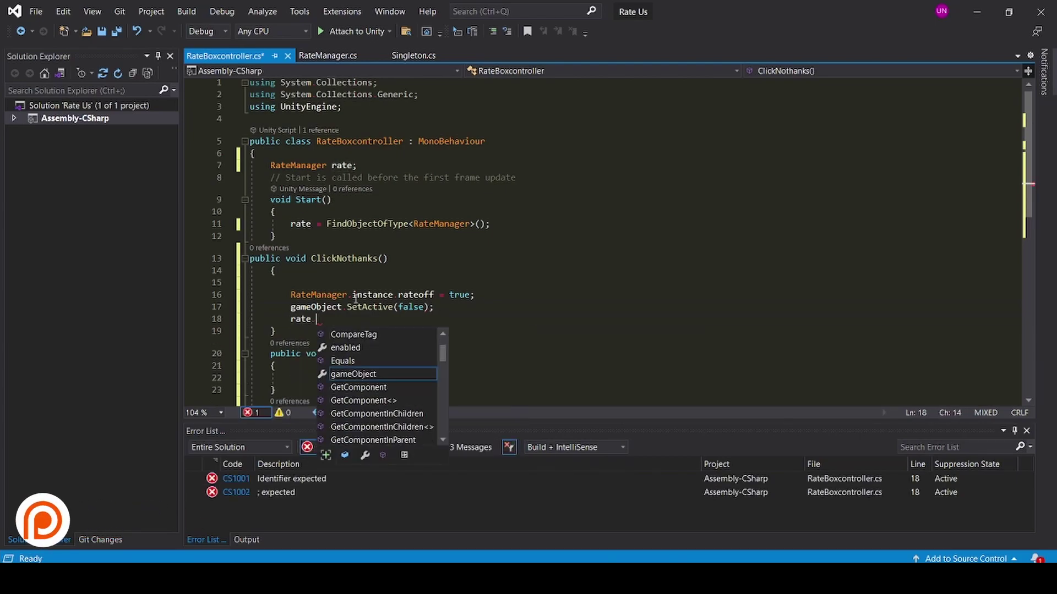
text(rea)
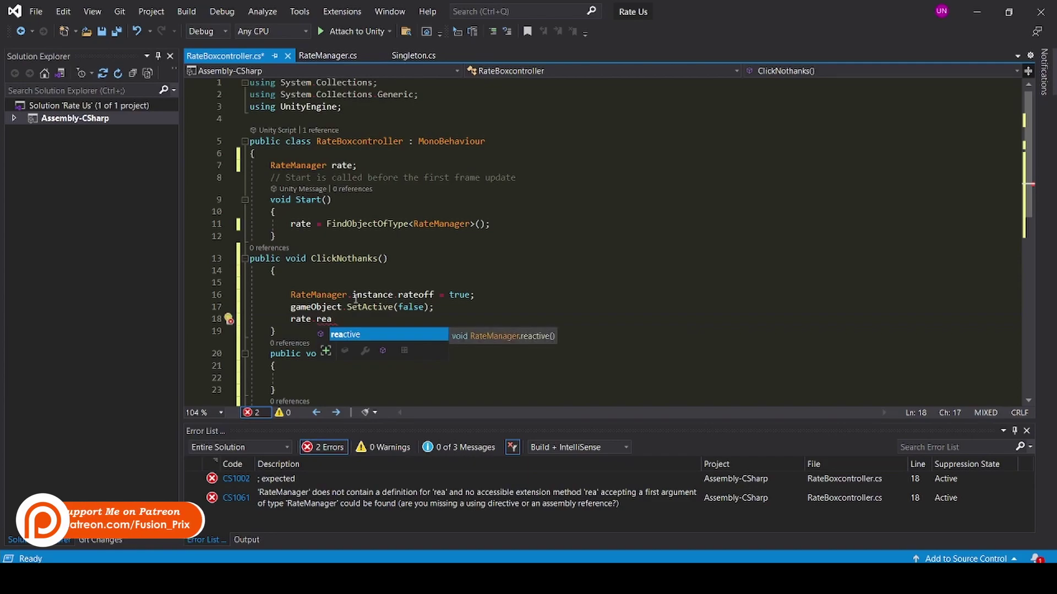
key(Tab)
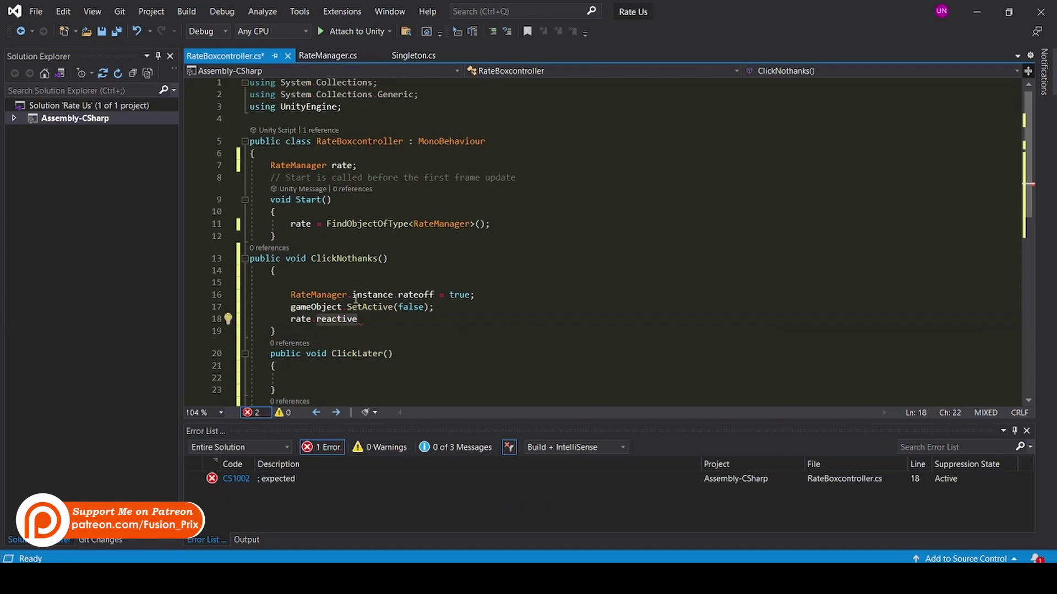
text(();)
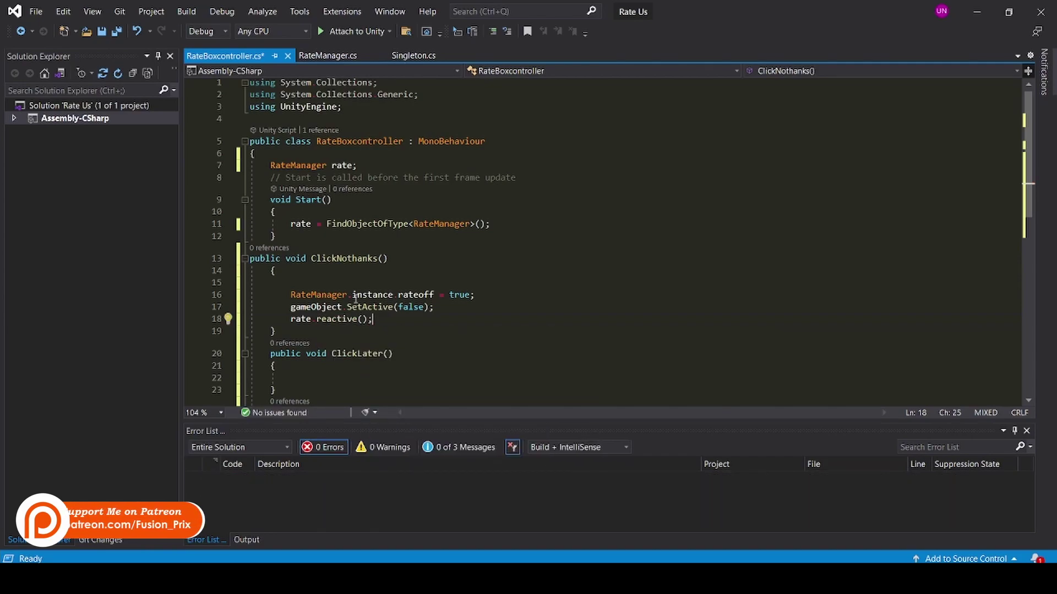
key(Return)
text(player)
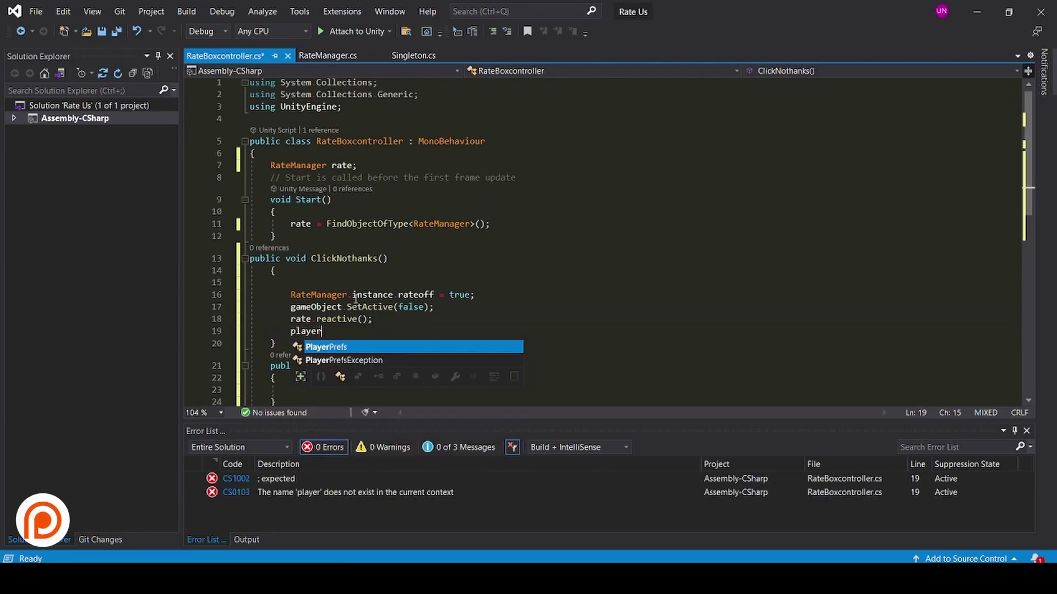
text(pre)
key(Tab)
text(.set)
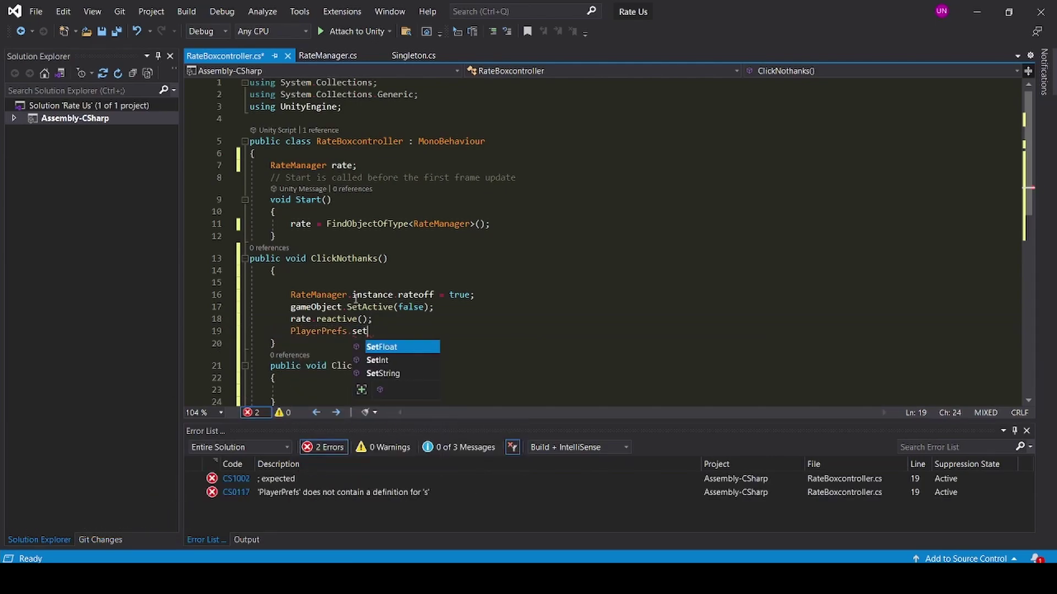
text(()
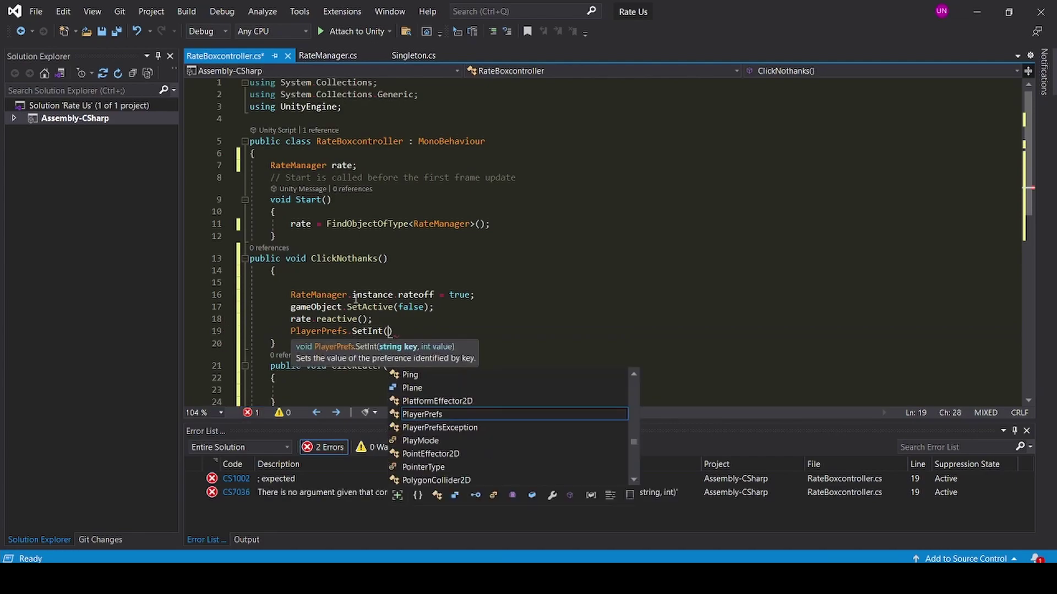
text("Rat)
text(e", 1);)
scroll(316, 314, down, 2)
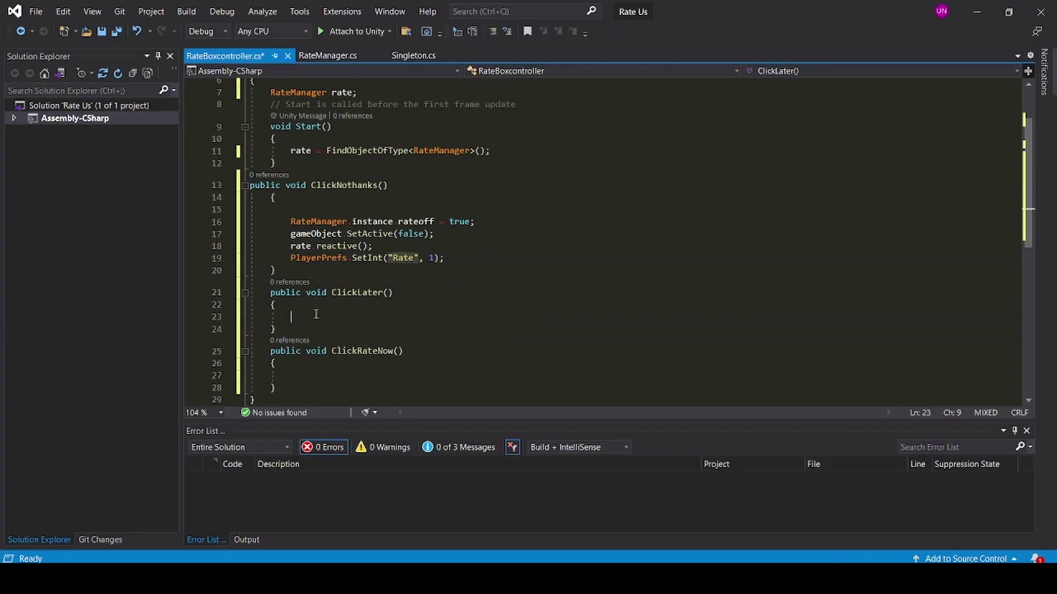
click(329, 313)
text(gameob)
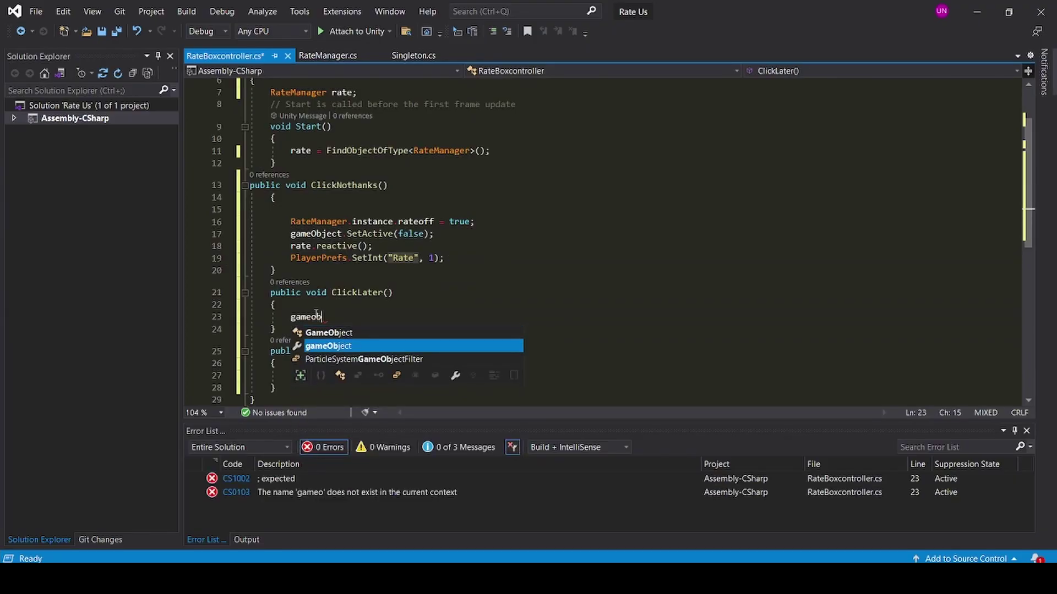
Make ClickLater call gameObject.SetActive(false) and rate.reactive().
key(Tab)
text(.set)
key(Tab)
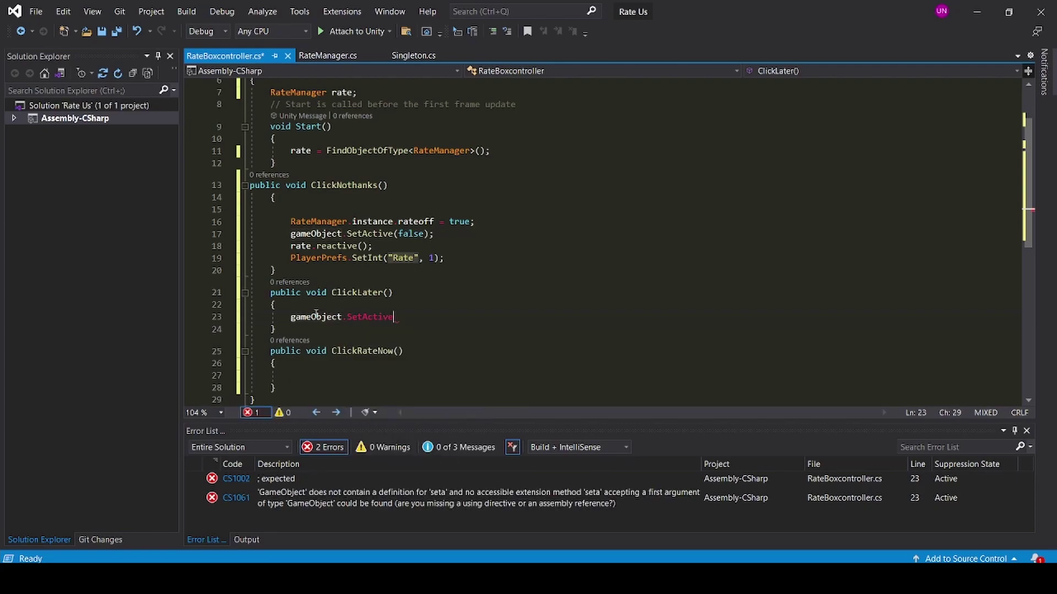
text((fa)
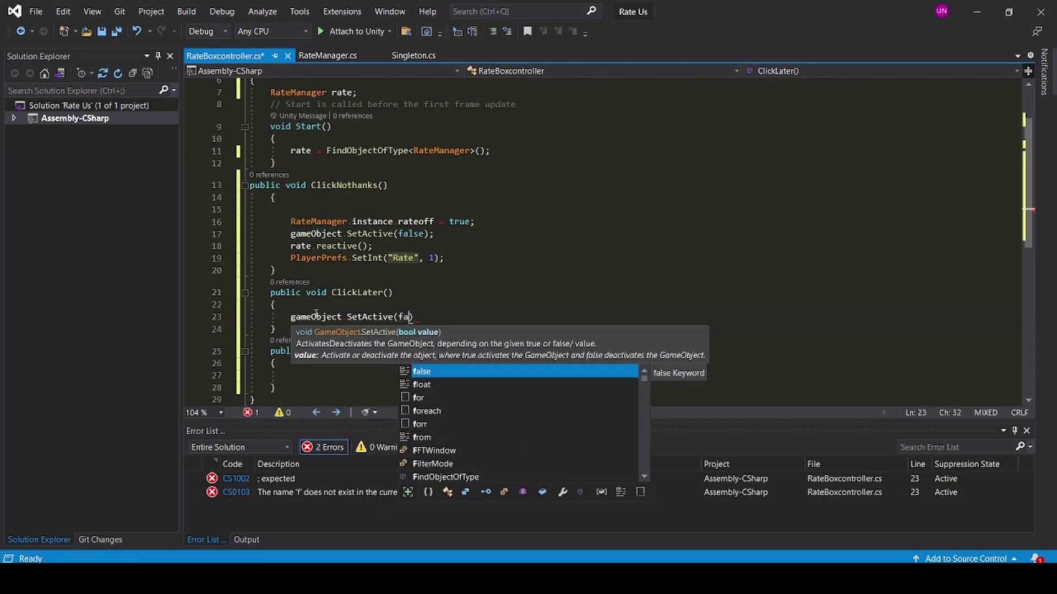
text(lse);)
key(Return)
text(r)
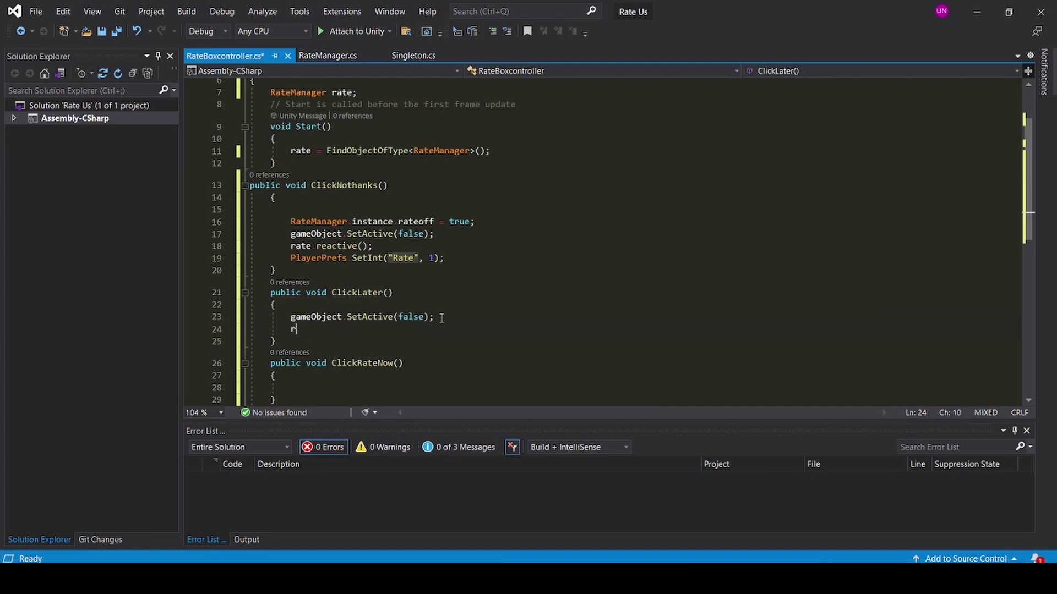
text(ate.)
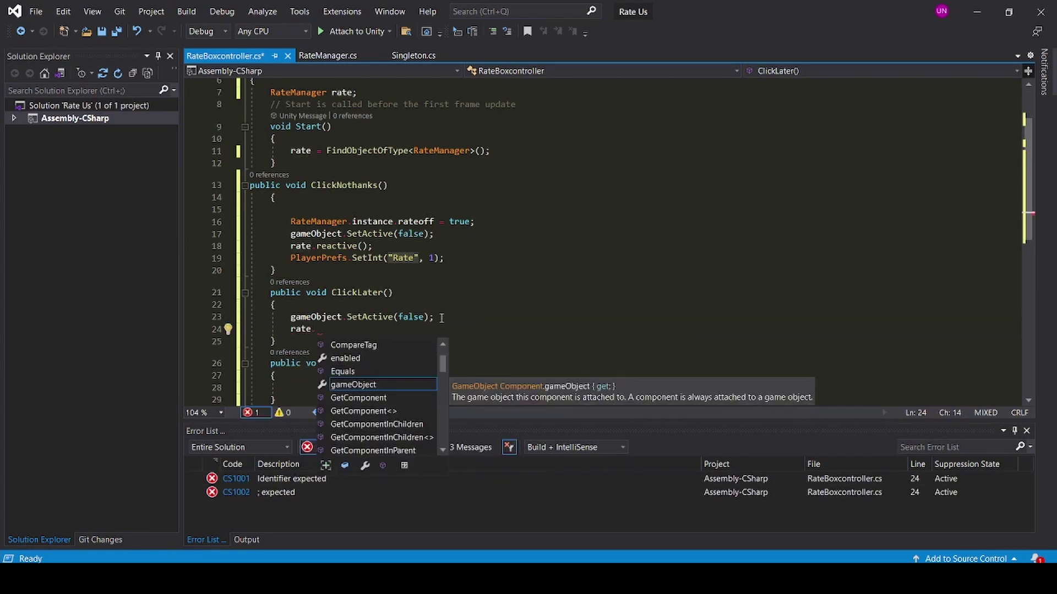
text(re)
key(Tab)
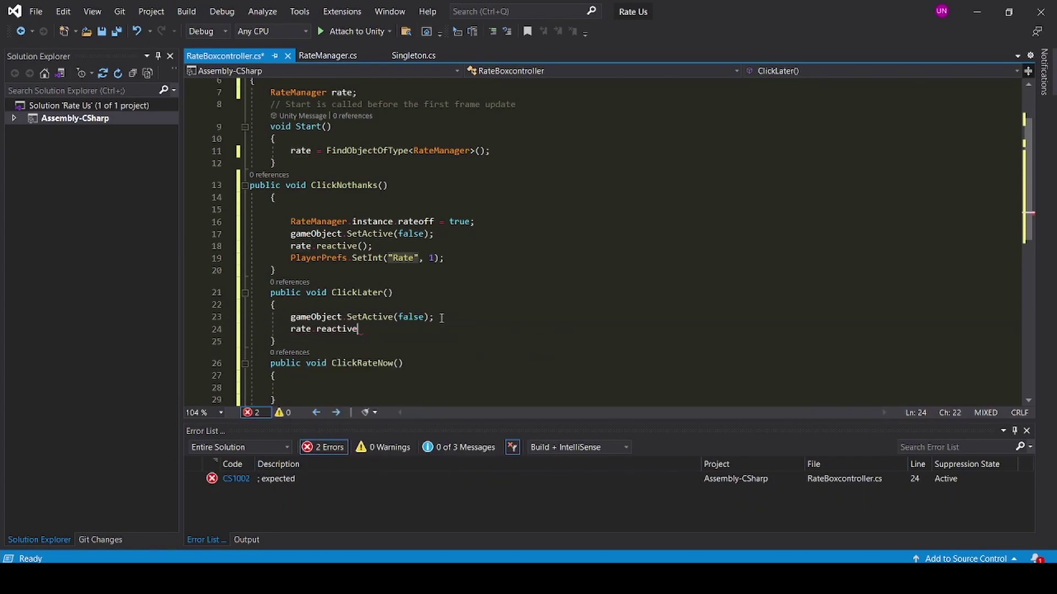
text(();)
scroll(323, 283, down, 3)
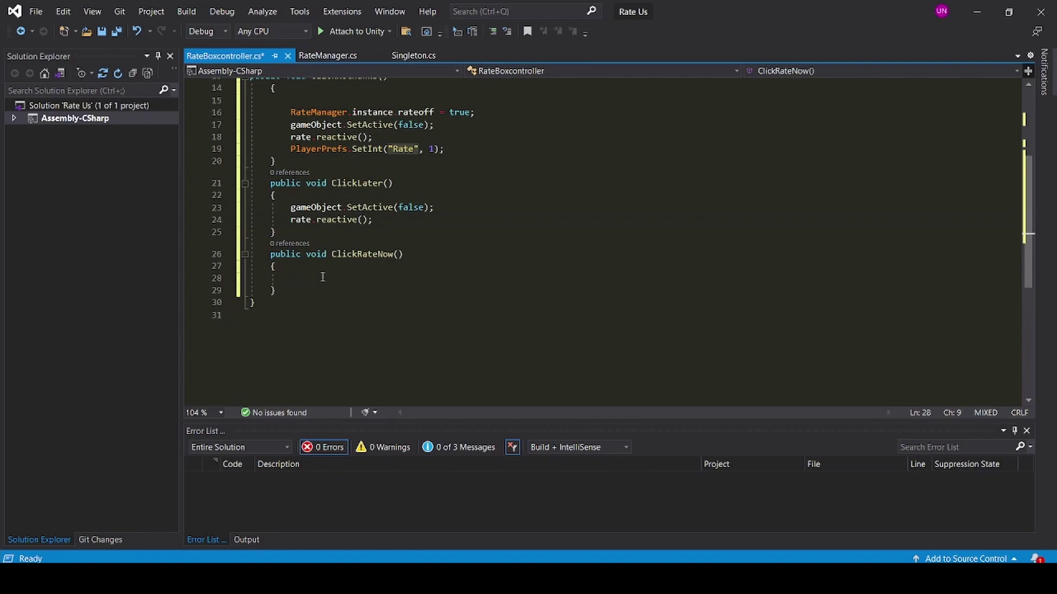
text(player)
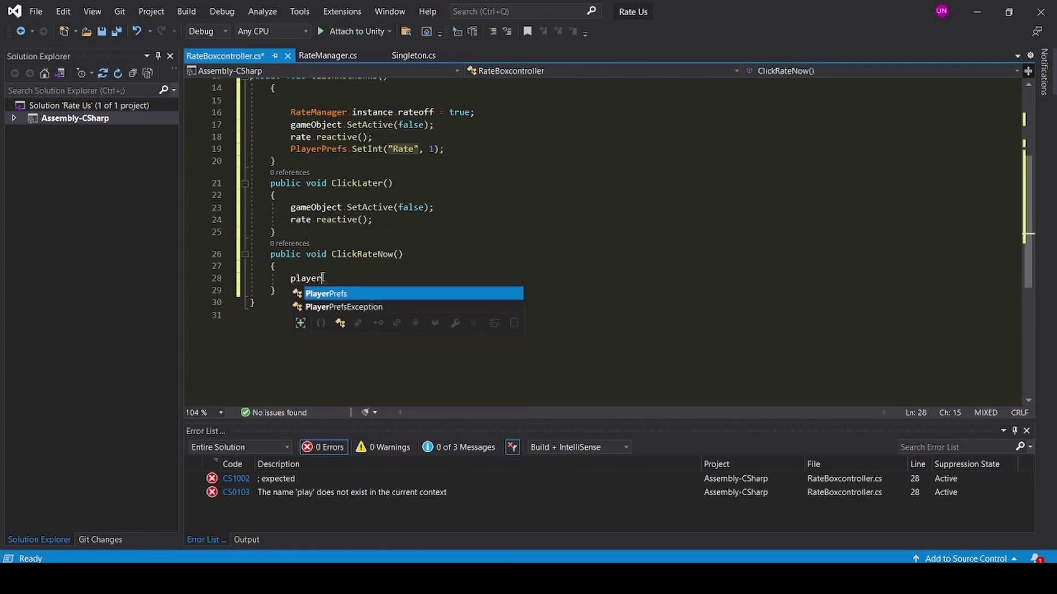
Make ClickRateNow save Rate, call Application.OpenURL with the pasted link, hide the box, and call reactive.
key(Tab)
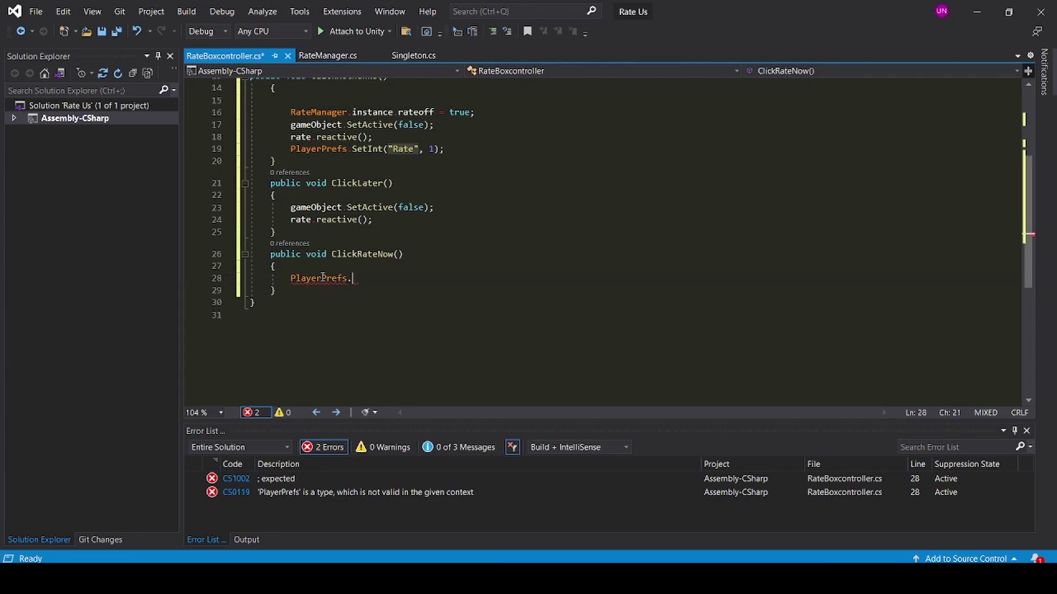
text(set)
key(Tab)
text(("Rate", 1);)
key(Return)
text(appl)
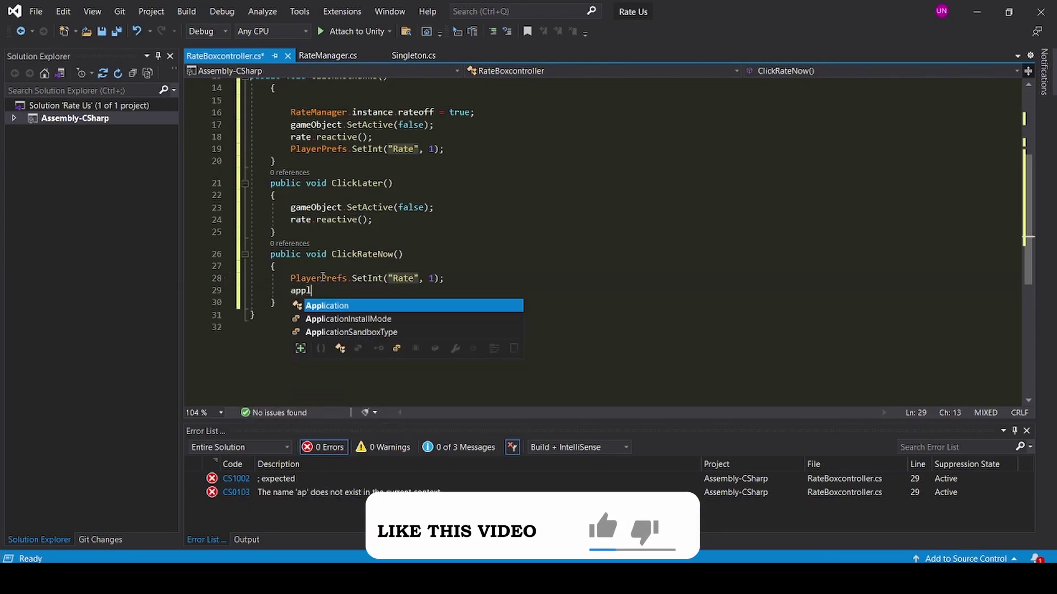
key(Tab)
text(.open)
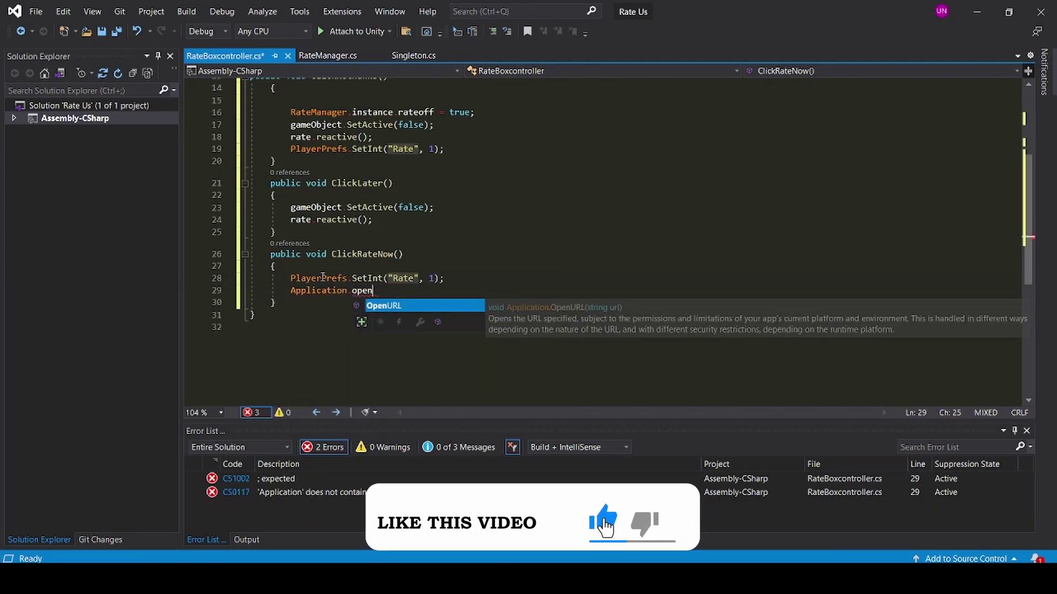
key(Tab)
text(()
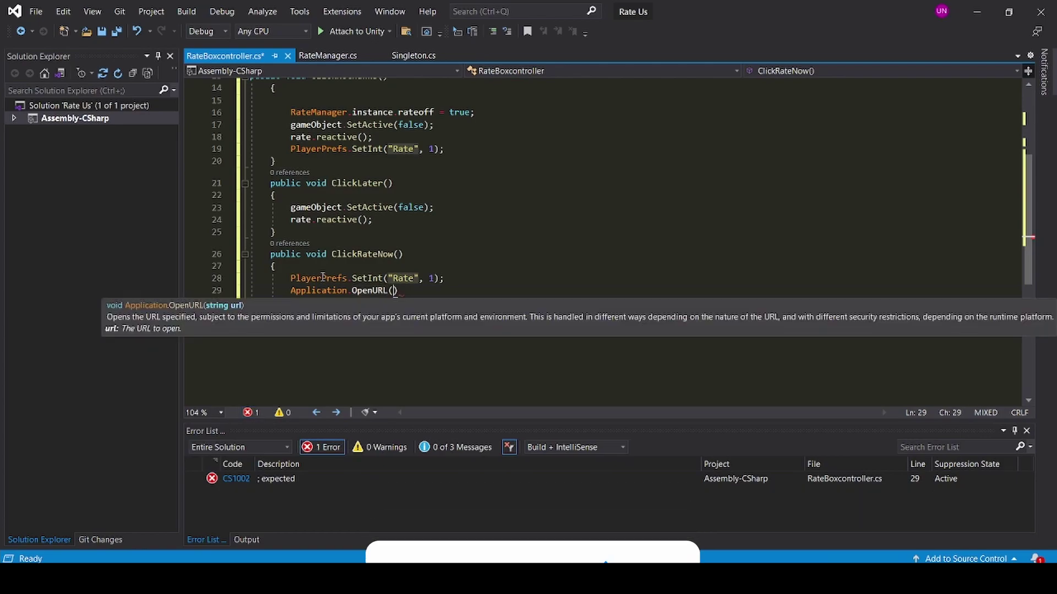
text(")
text(market://details?id=com.Crazy_bots_2,BallFusers)
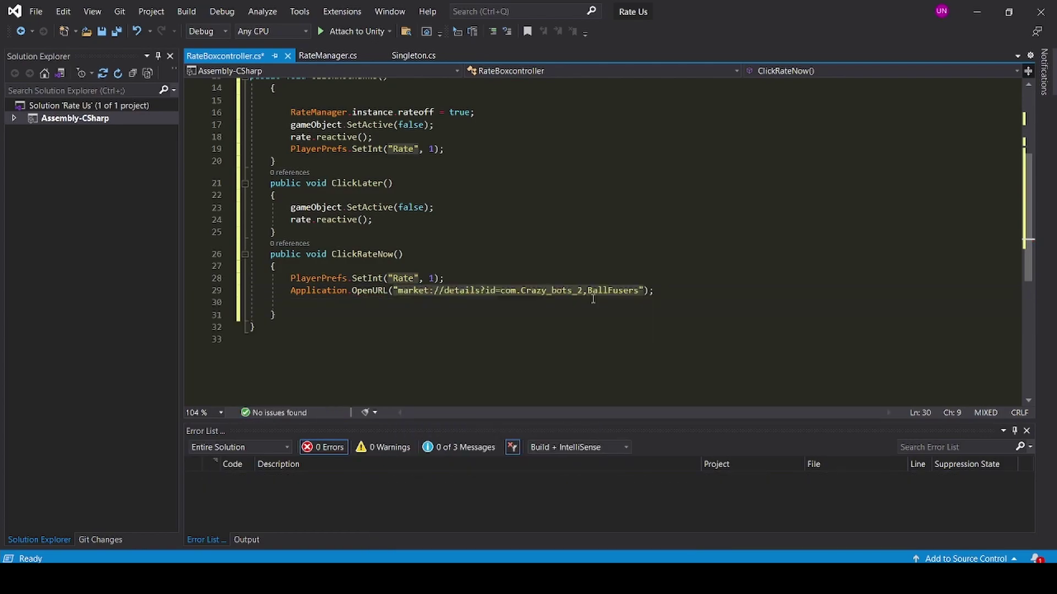
key(Return)
text(game)
key(Tab)
text(.)
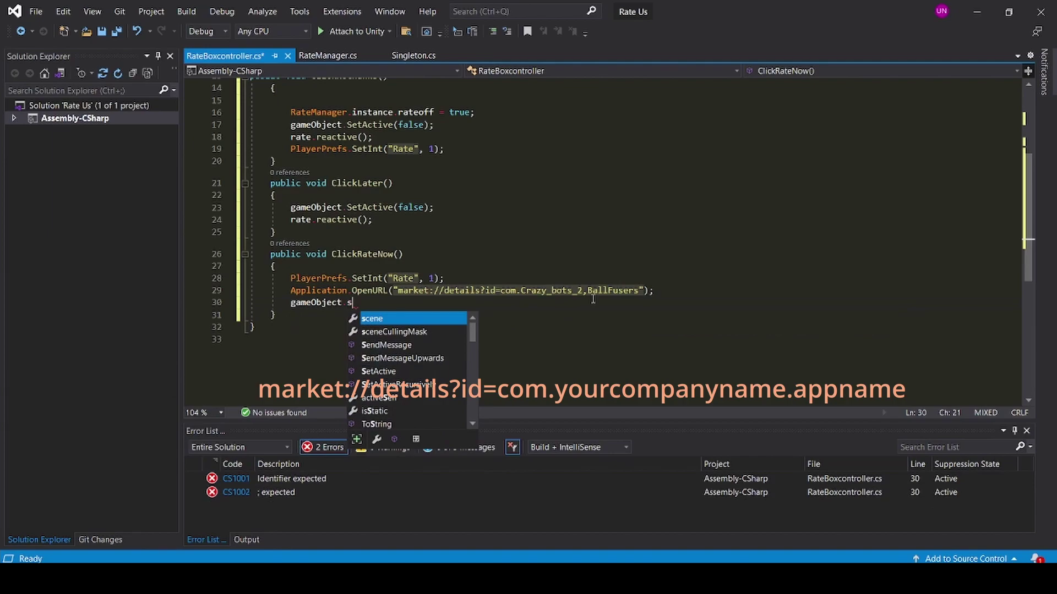
text(setac)
key(Tab)
text((fal)
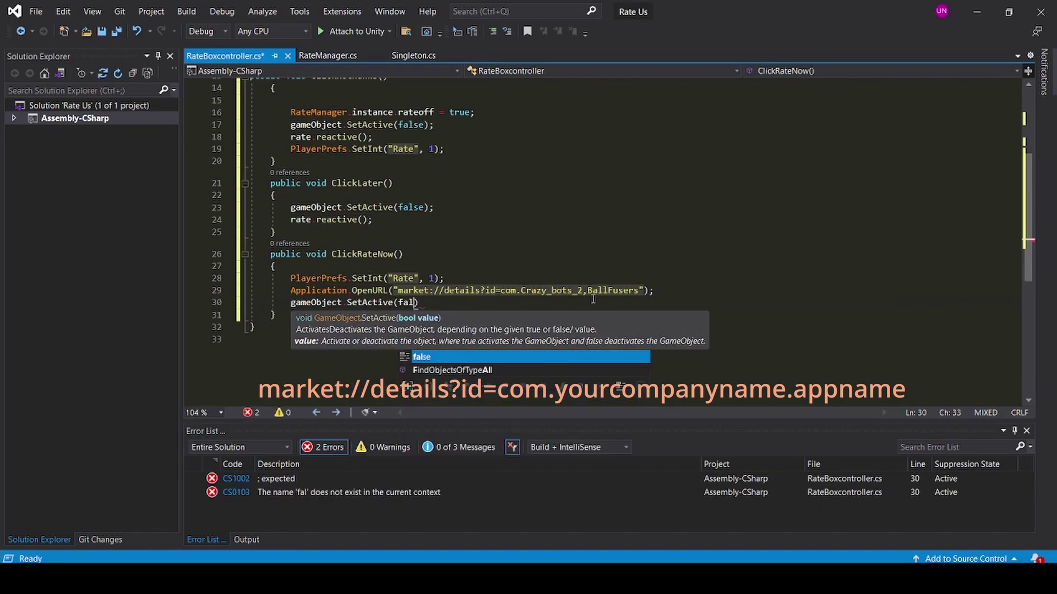
key(Tab)
text();)
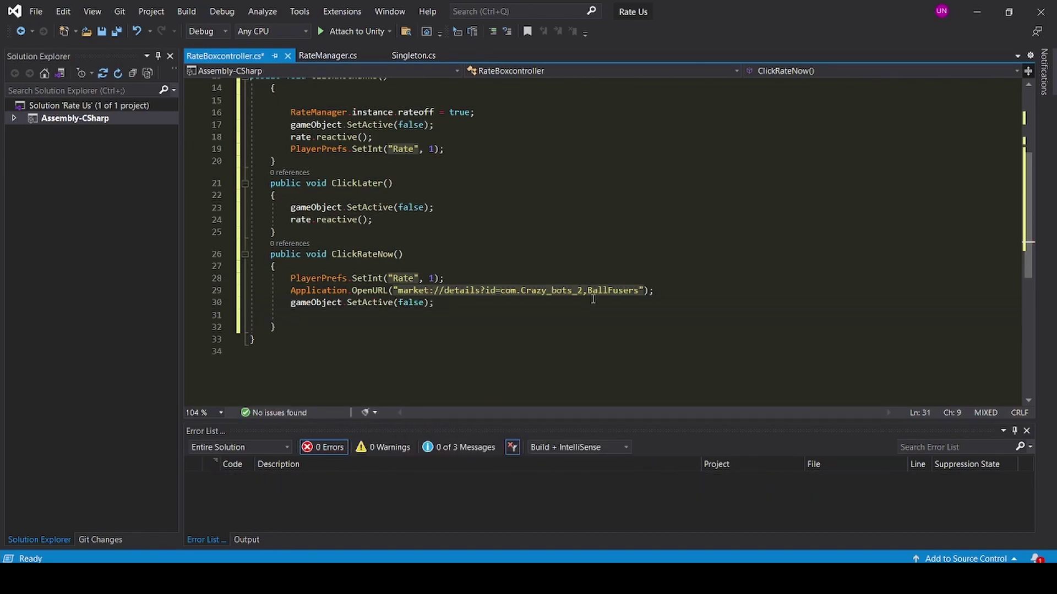
text(rate)
key(Escape)
text(.)
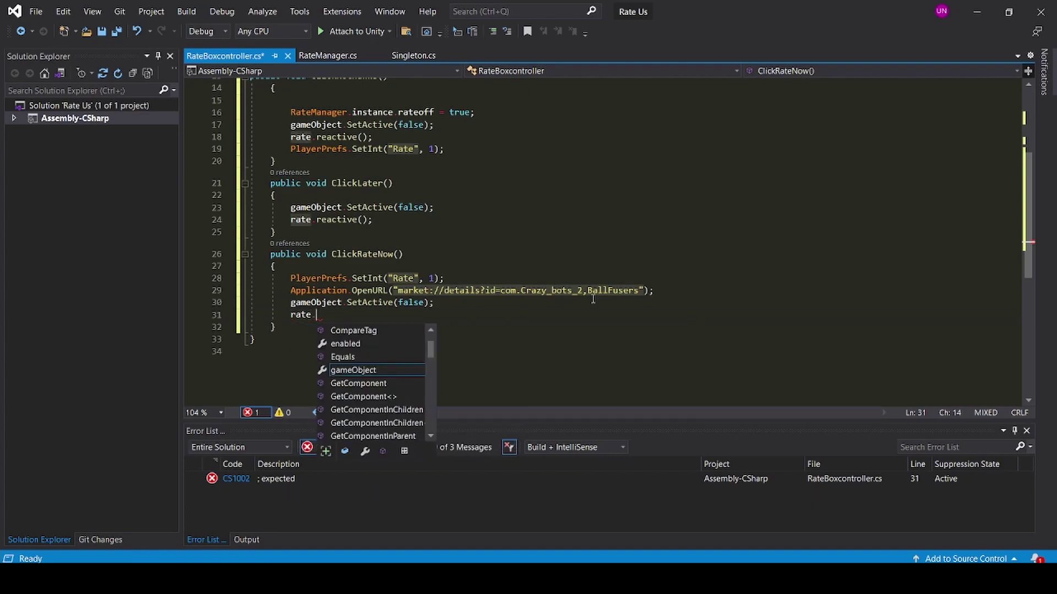
text(re)
key(Tab)
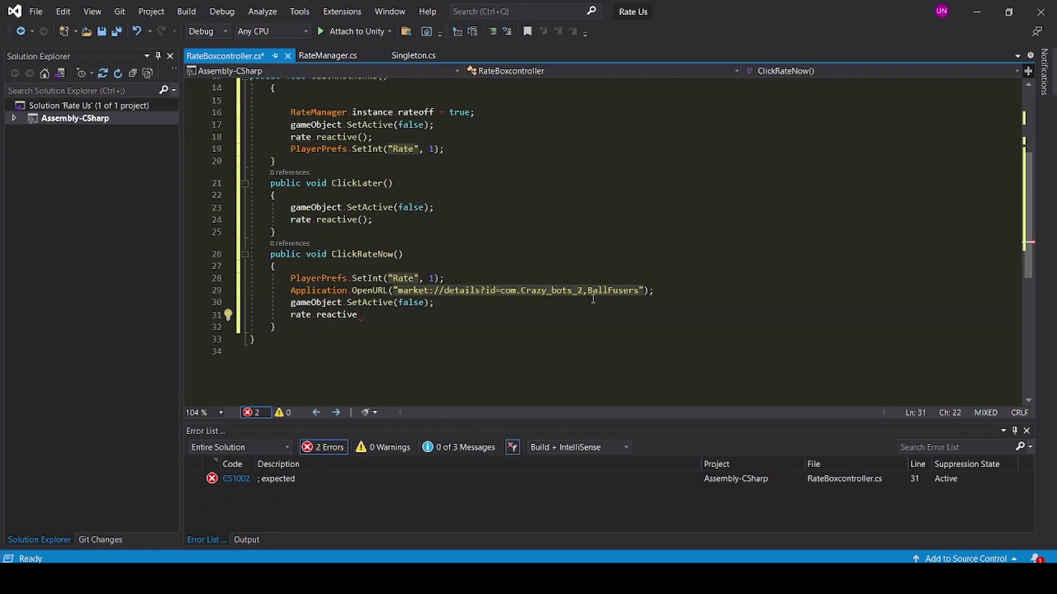
text(();)
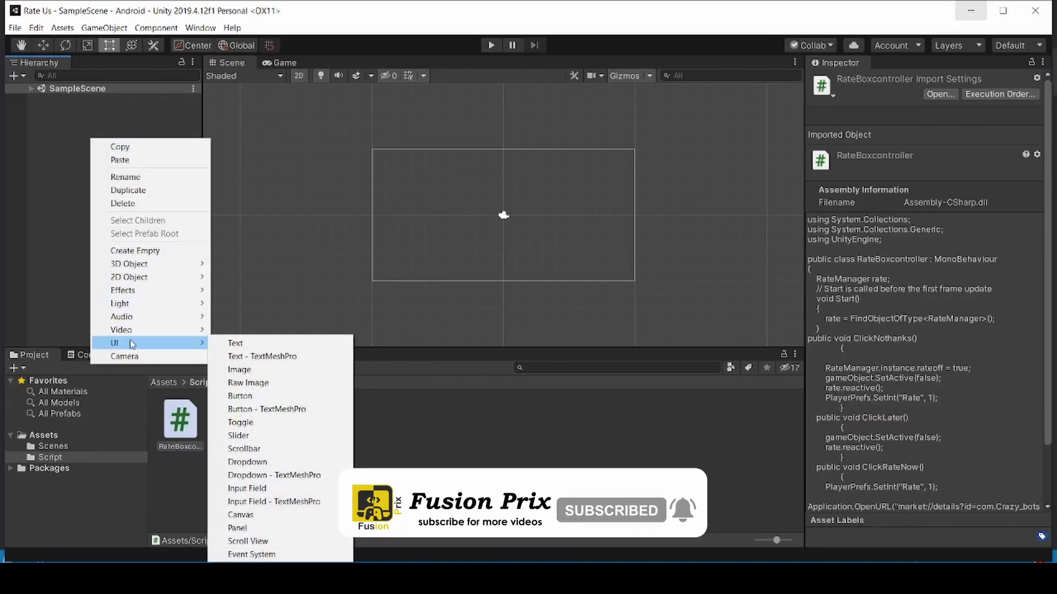
Add a Canvas and set its scale mode to Scale With Screen Size.
click(241, 515)
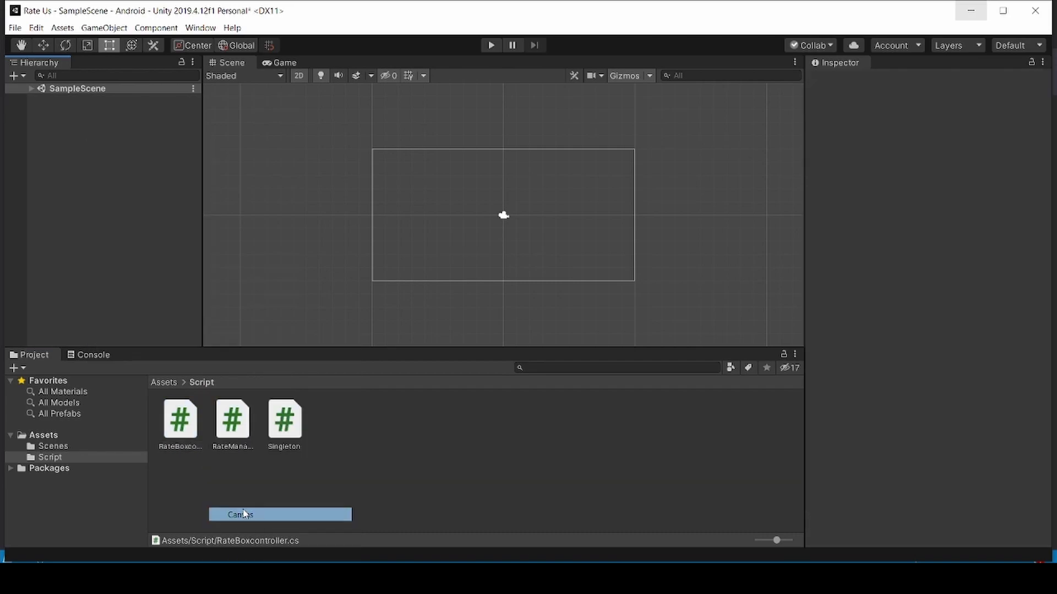
double_click(91, 109)
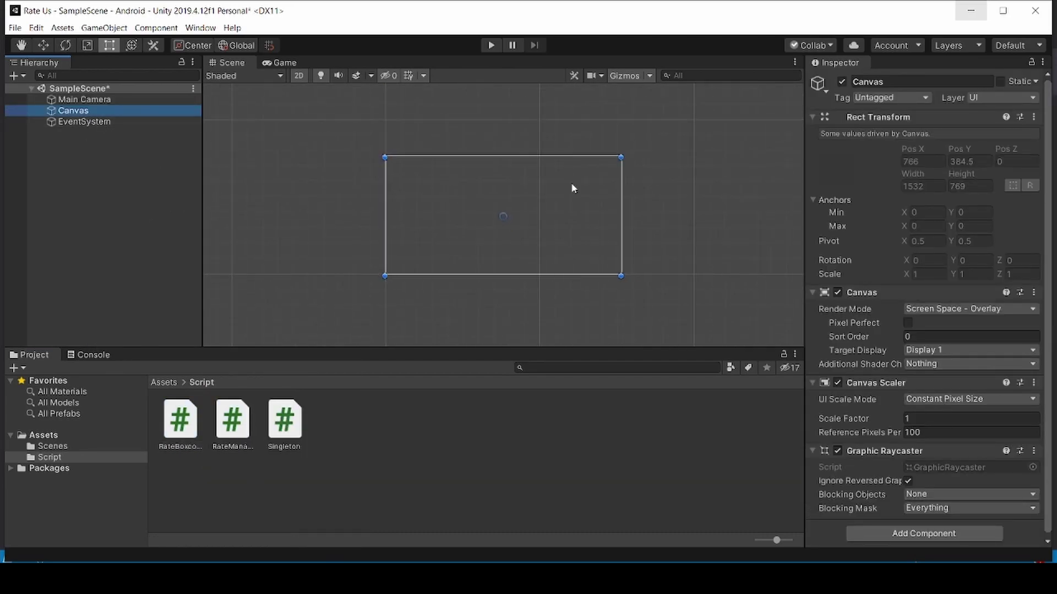
click(938, 401)
click(941, 424)
Add a white, centred 'Rate Us' text at font size 83 near the canvas top.
right_click(75, 110)
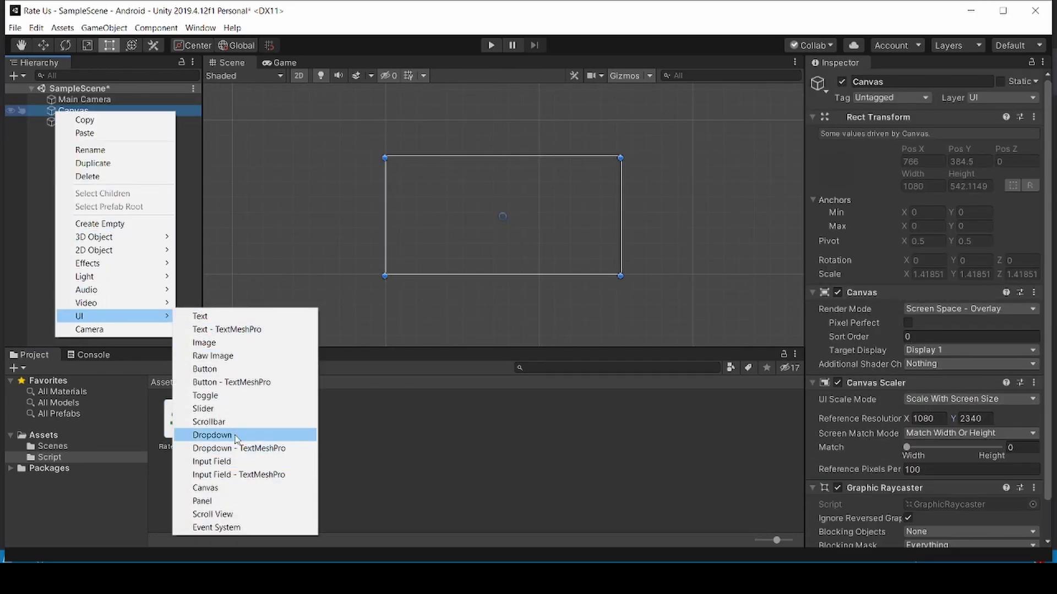
click(71, 109)
right_click(76, 110)
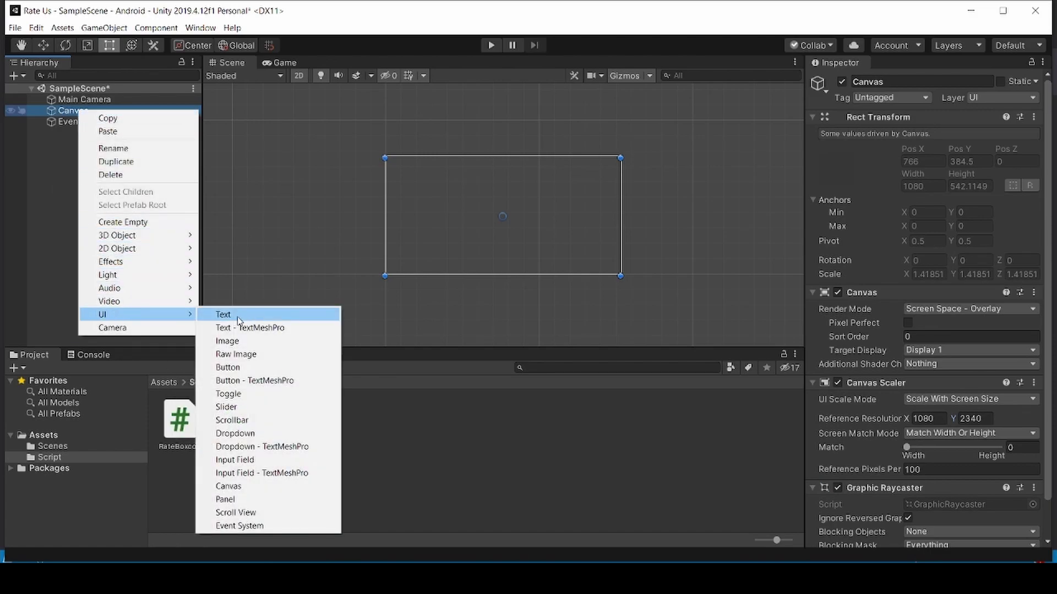
click(238, 320)
double_click(75, 121)
scroll(432, 196, down, 3)
scroll(587, 212, down, 2)
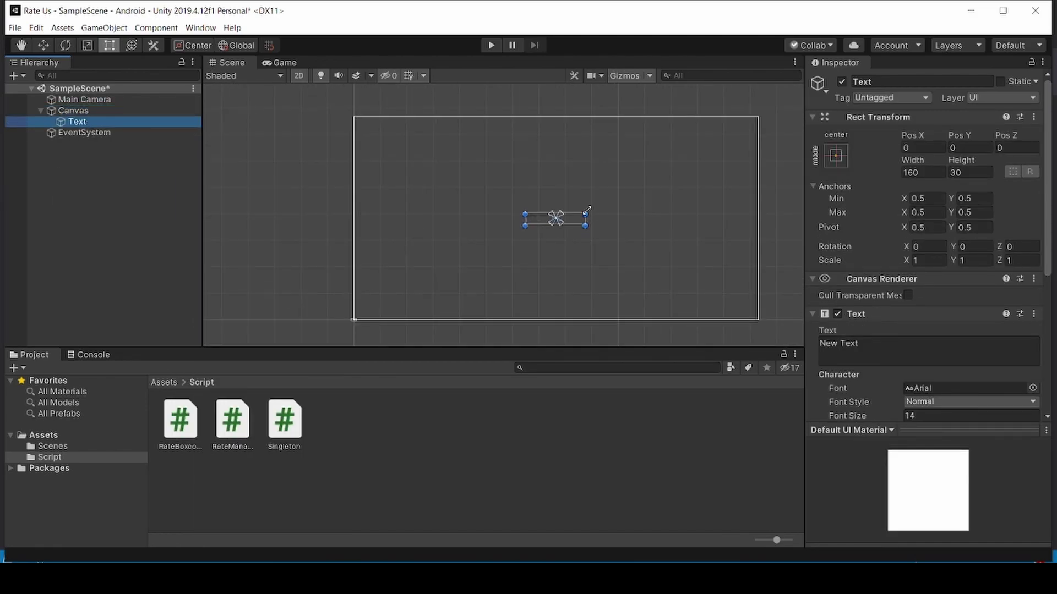
alt+drag(588, 212, 634, 200)
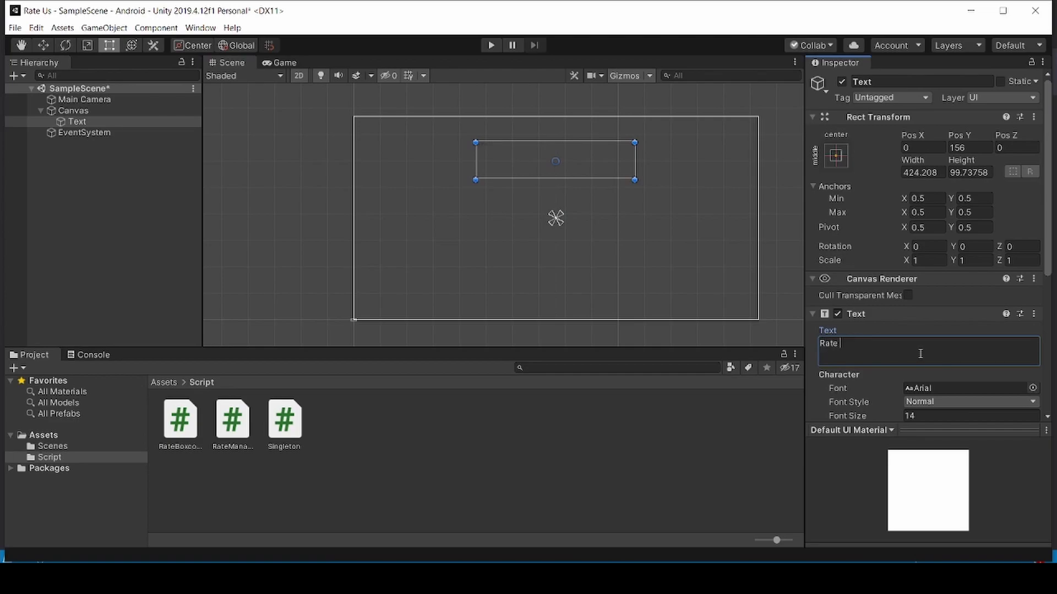
scroll(940, 411, down, 5)
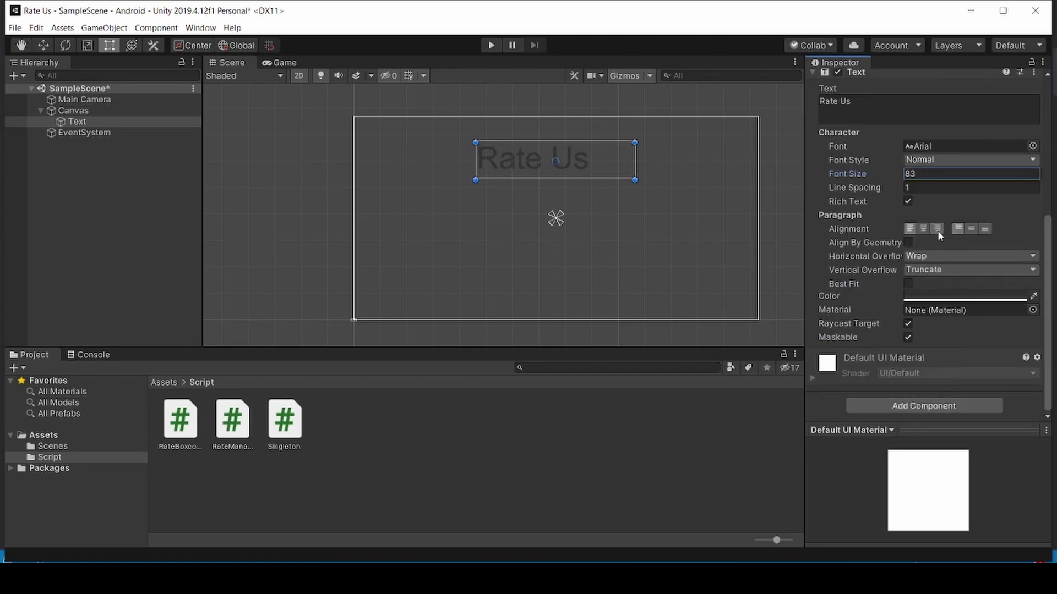
click(965, 299)
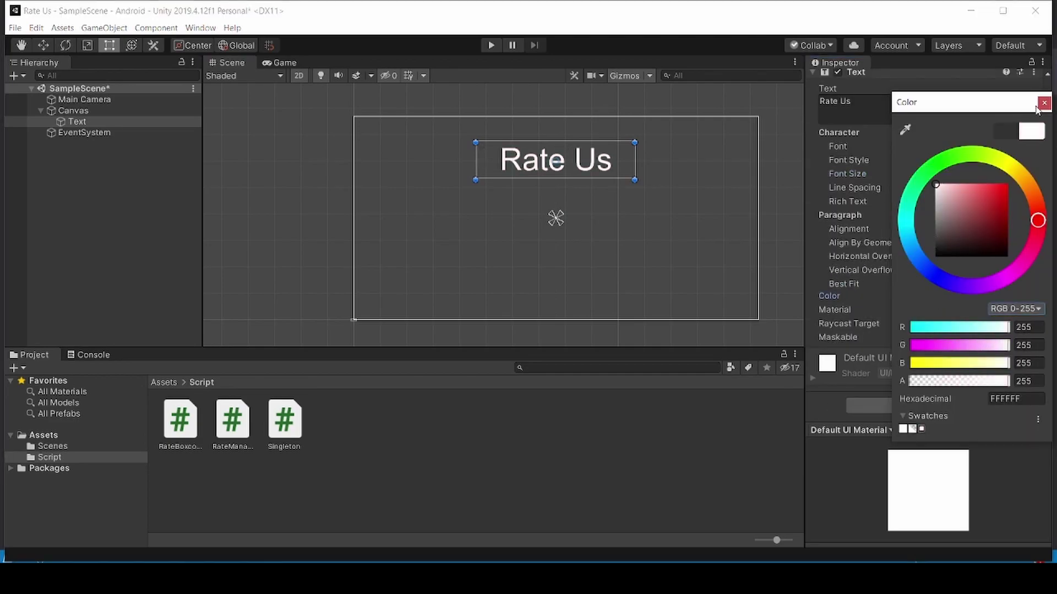
click(76, 123)
right_click(78, 123)
click(84, 125)
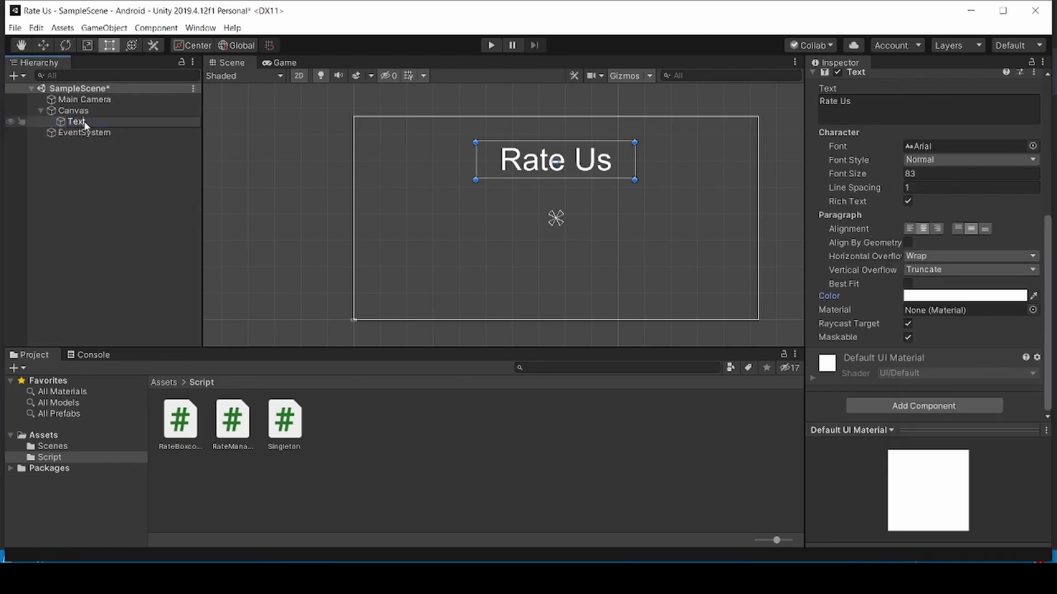
Duplicate the title into a widened two-line message below it at font size 58.
key(ctrl+d)
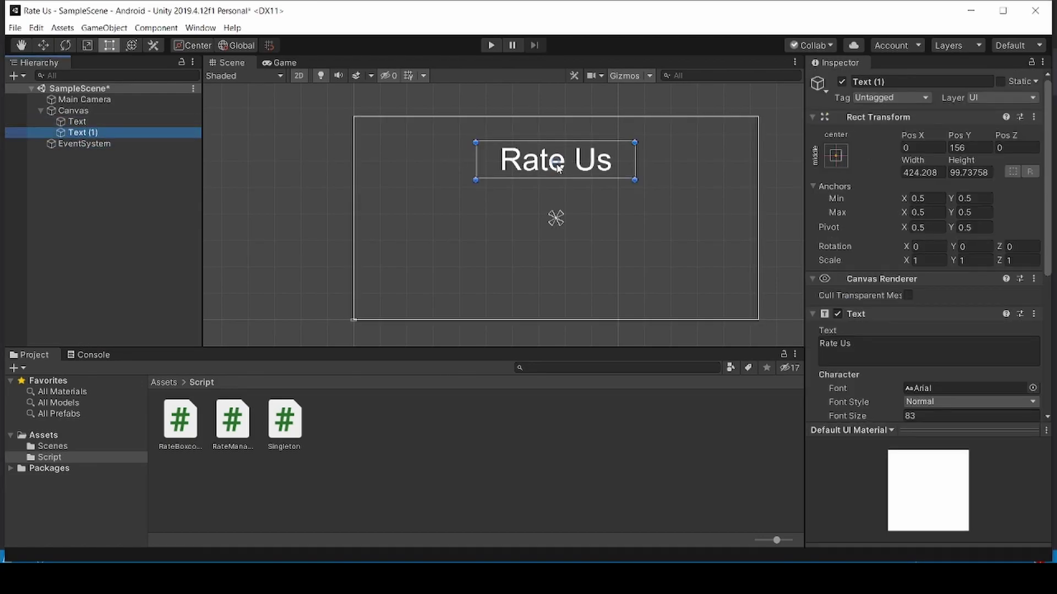
drag(556, 171, 560, 216)
drag(638, 213, 719, 214)
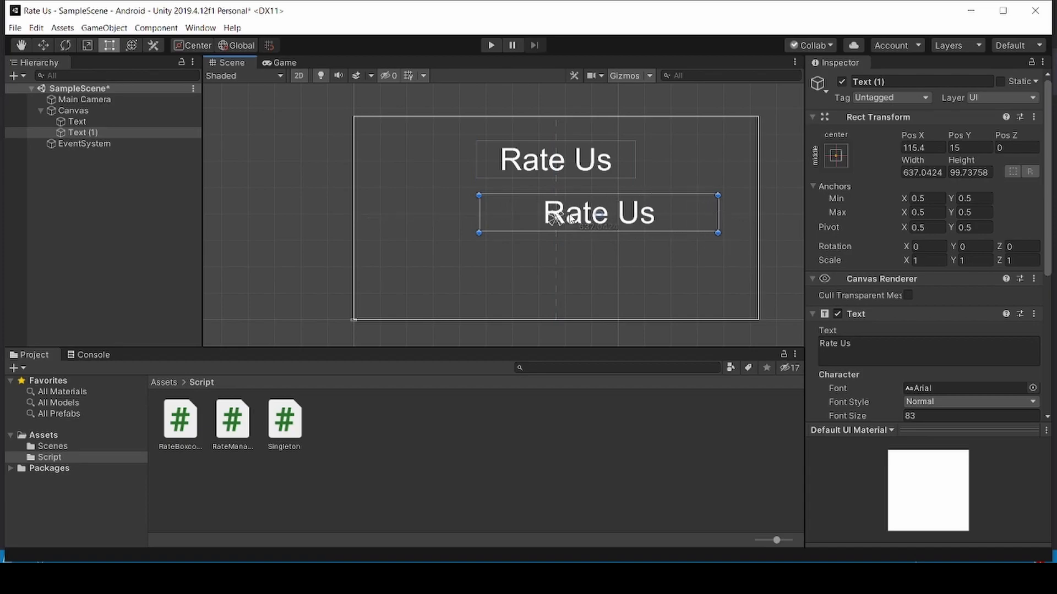
drag(479, 213, 381, 211)
click(871, 345)
text(If you)
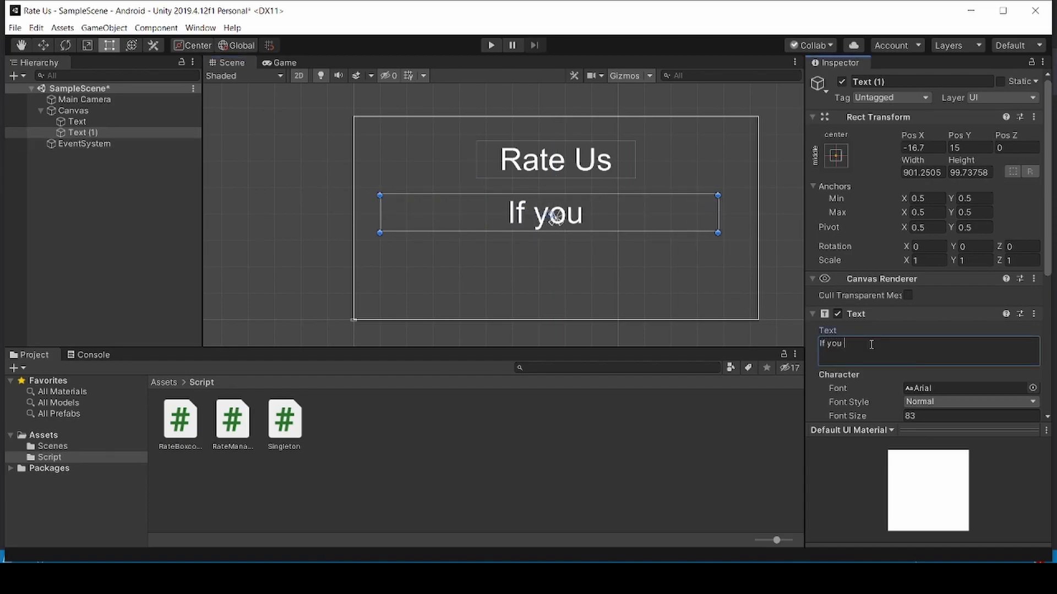
text(enjoyed)
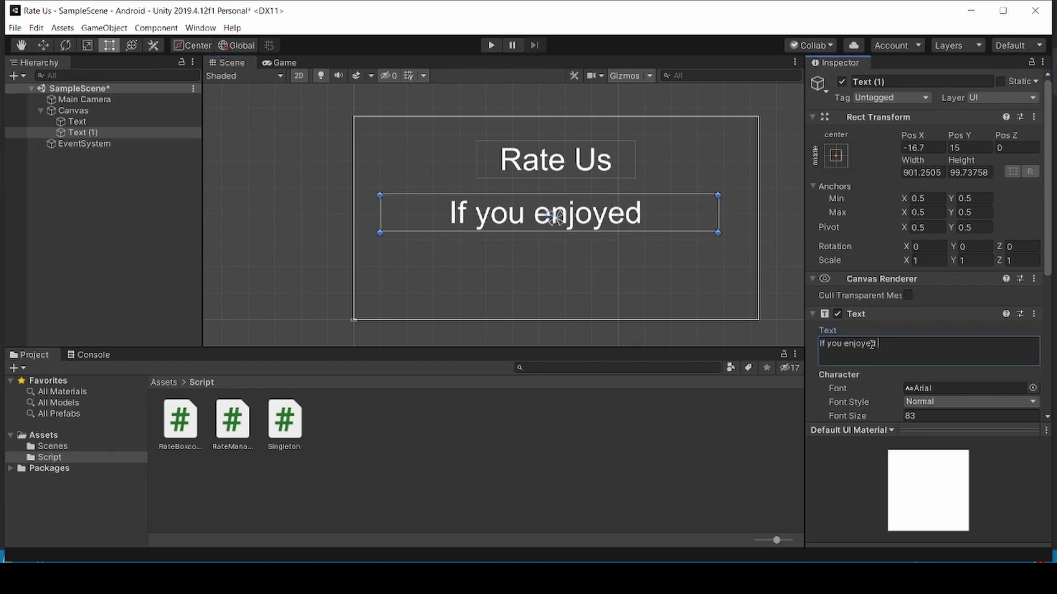
text( playeing our game click the rate us button)
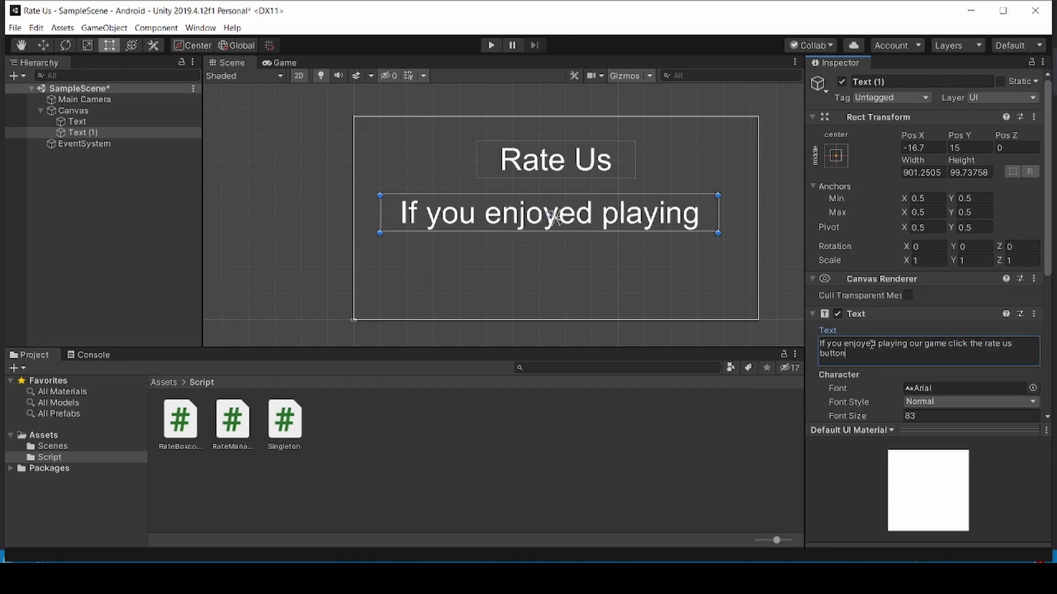
drag(570, 231, 569, 268)
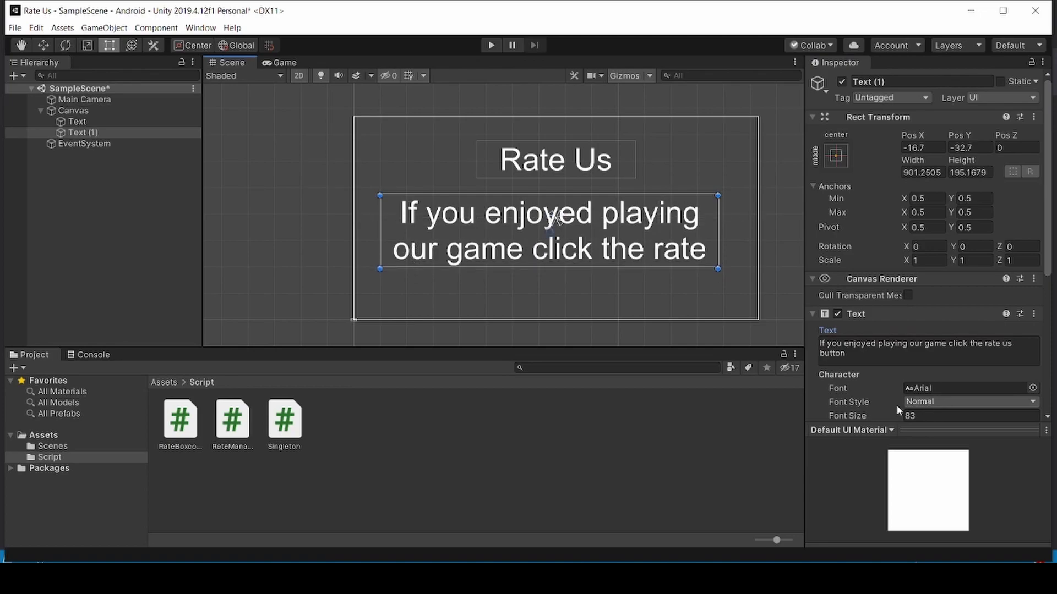
drag(896, 416, 876, 416)
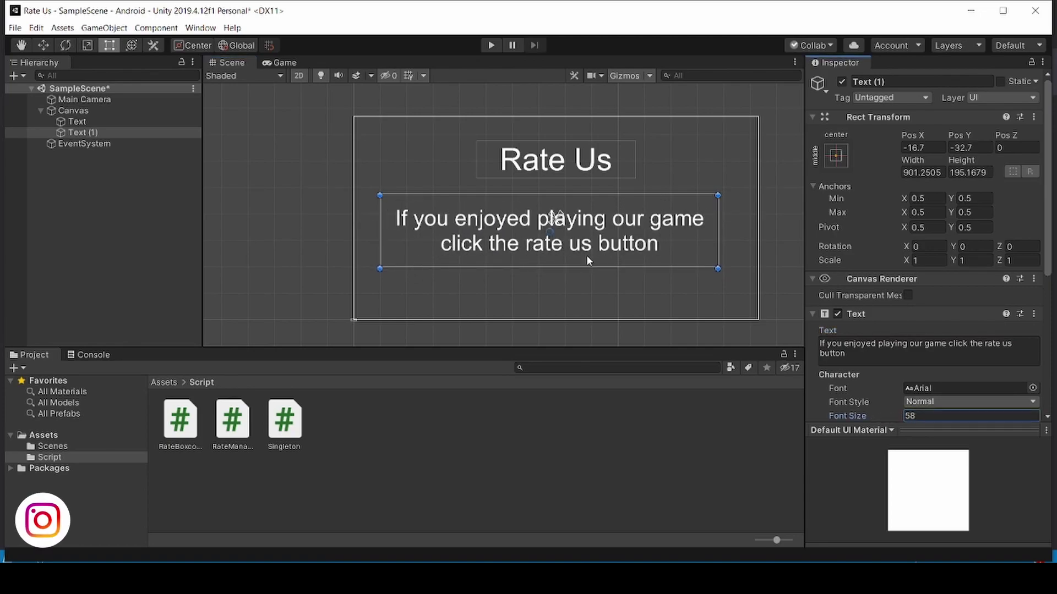
drag(587, 268, 589, 244)
click(72, 111)
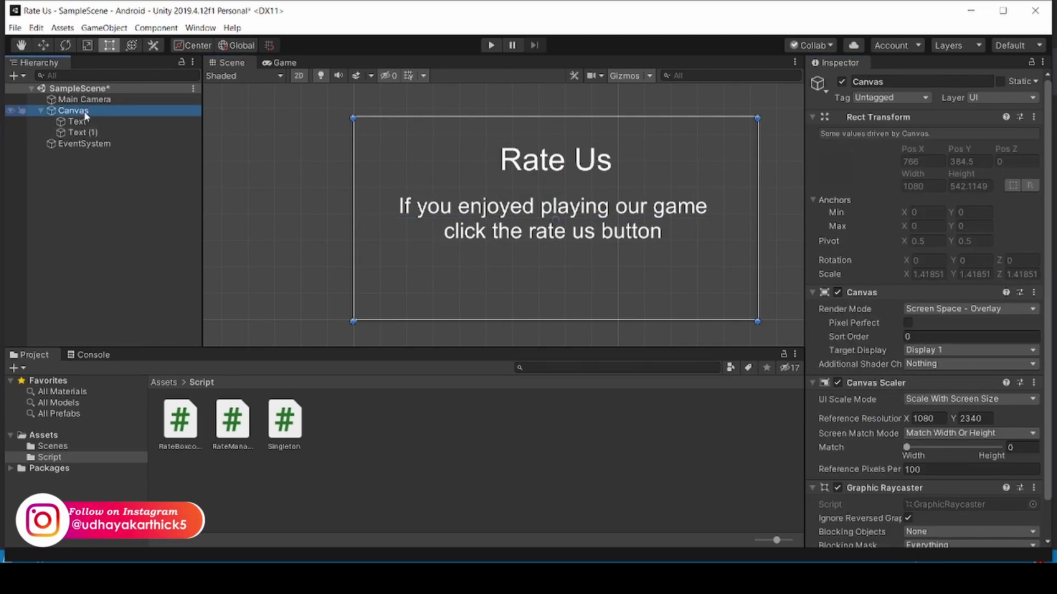
Add a button at the canvas lower left with an enlarged NoThanks label, named Nothanks.
right_click(83, 111)
click(247, 370)
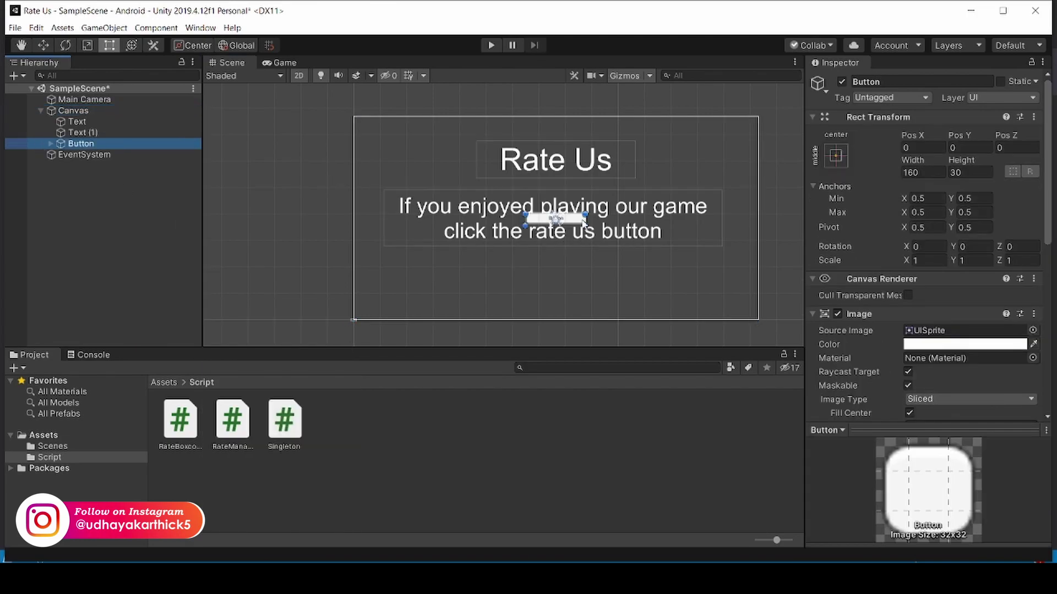
drag(555, 222, 425, 286)
click(424, 286)
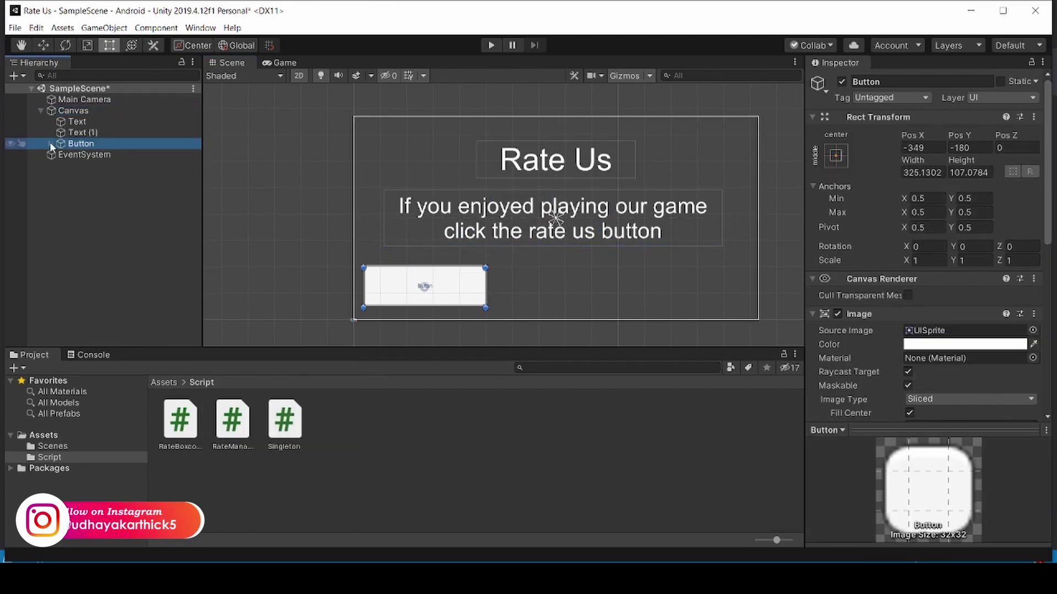
click(914, 357)
text(NoThanks)
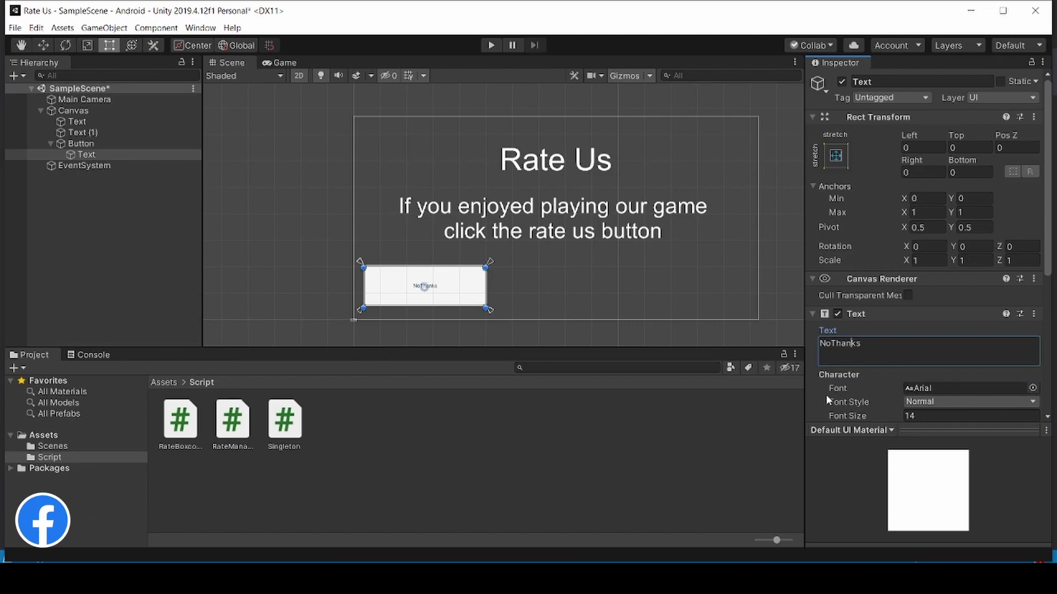
click(918, 417)
text(50)
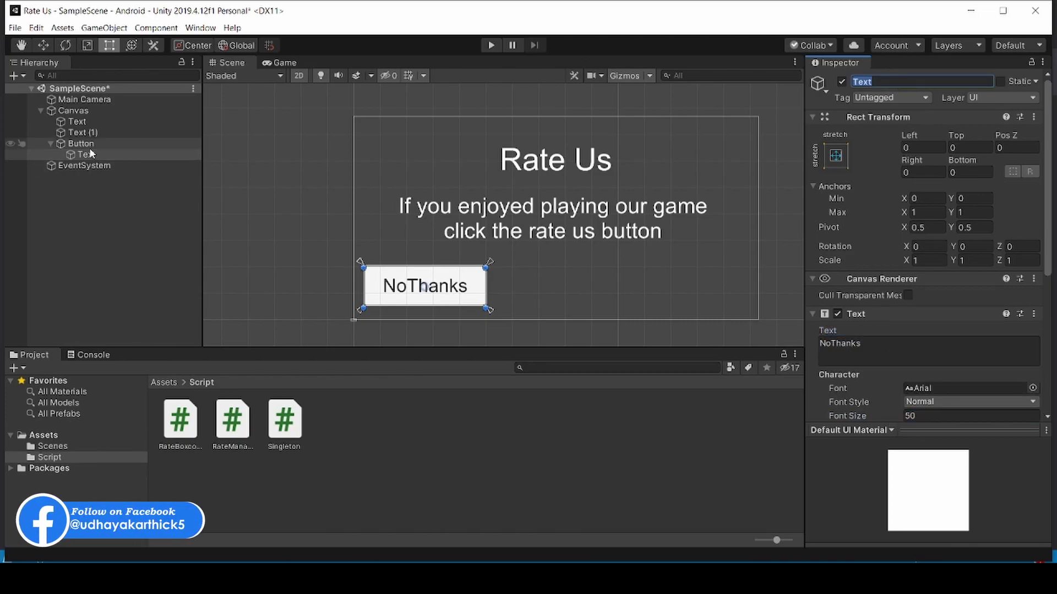
click(81, 144)
text(Nothanks)
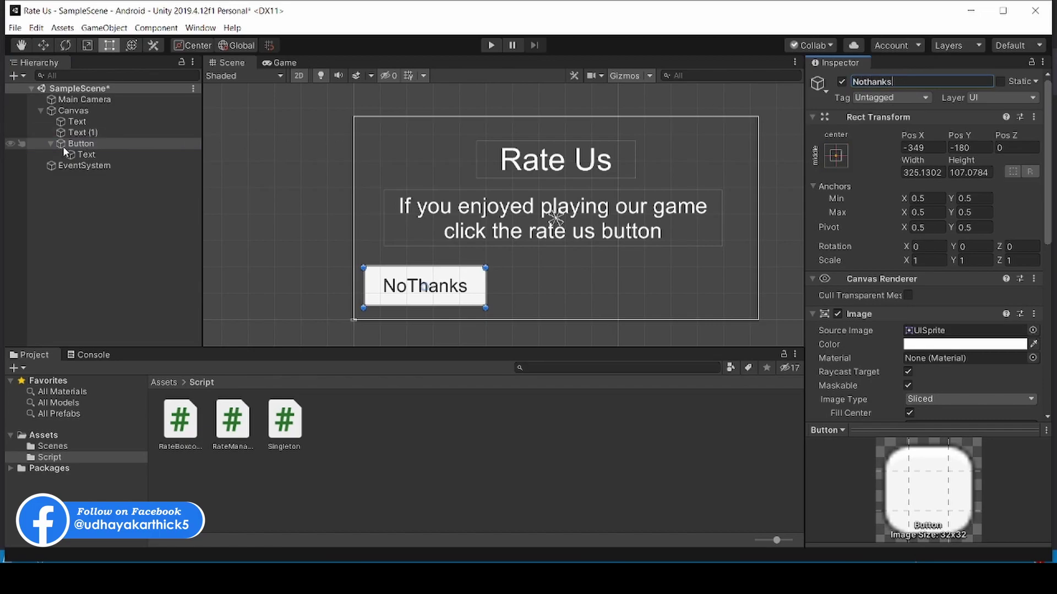
key(Return)
Duplicate the button to the right and centre, making the middle one Later.
key(ctrl+d)
key(ctrl+d)
drag(459, 294, 723, 294)
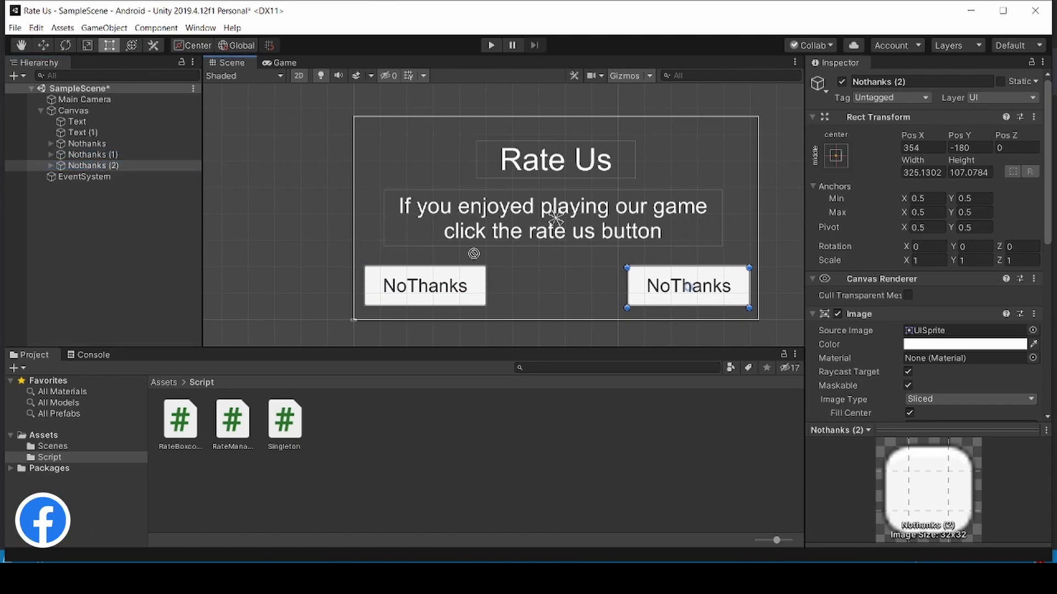
click(93, 155)
drag(454, 290, 584, 289)
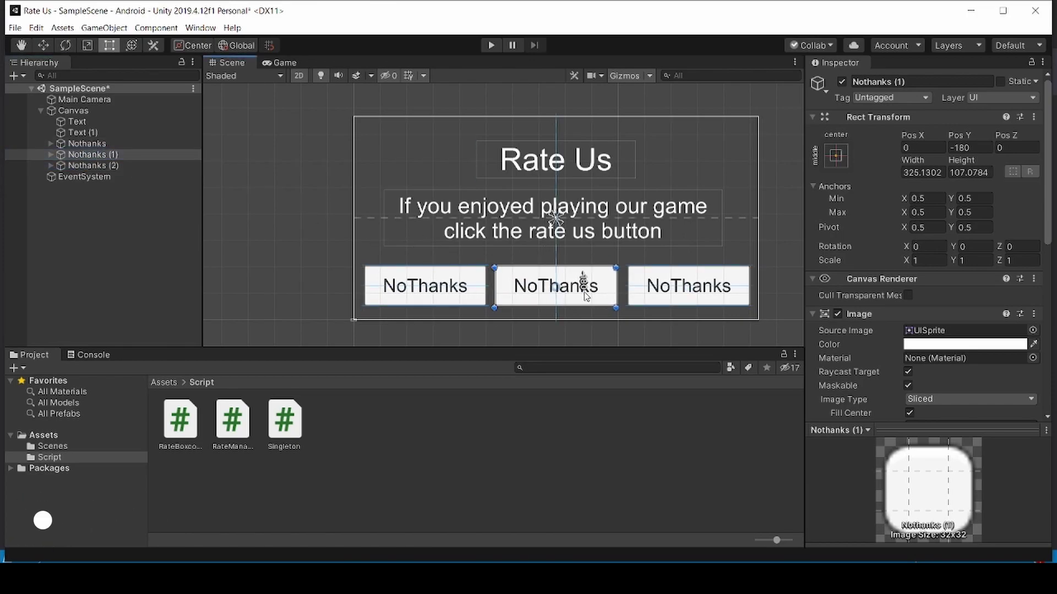
click(50, 155)
click(923, 81)
text(Later)
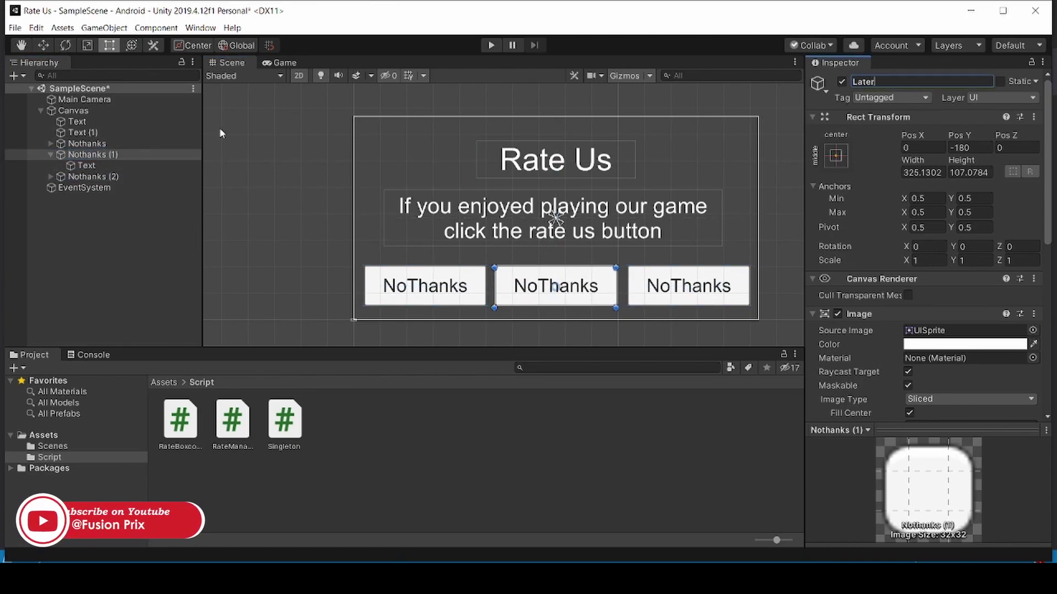
click(86, 165)
click(941, 351)
text(Later)
Rename the right-hand button and its label to RateNow.
click(51, 154)
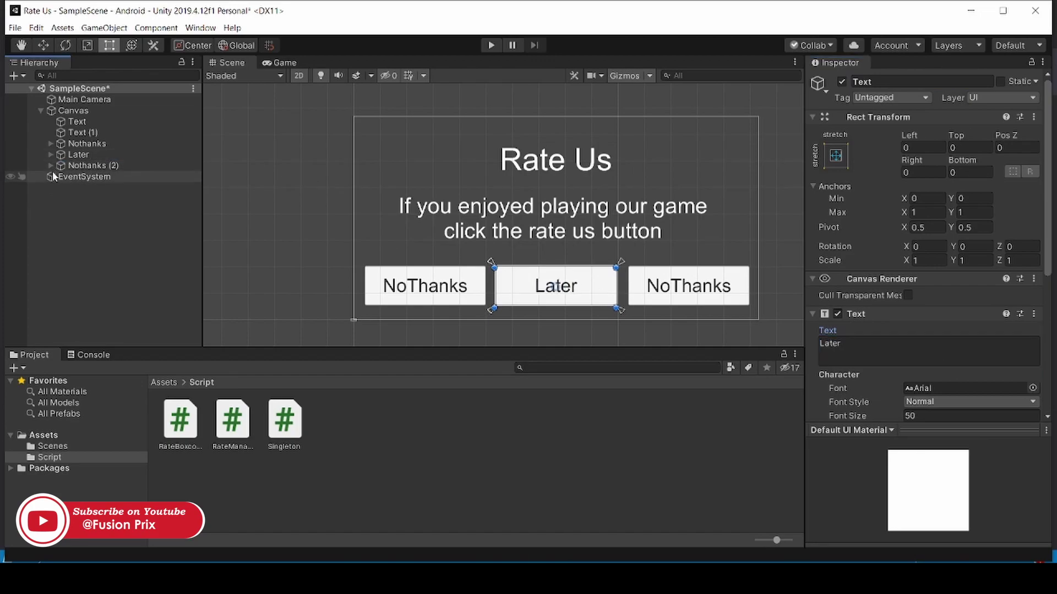
click(83, 165)
click(927, 83)
text(RateNow)
click(51, 166)
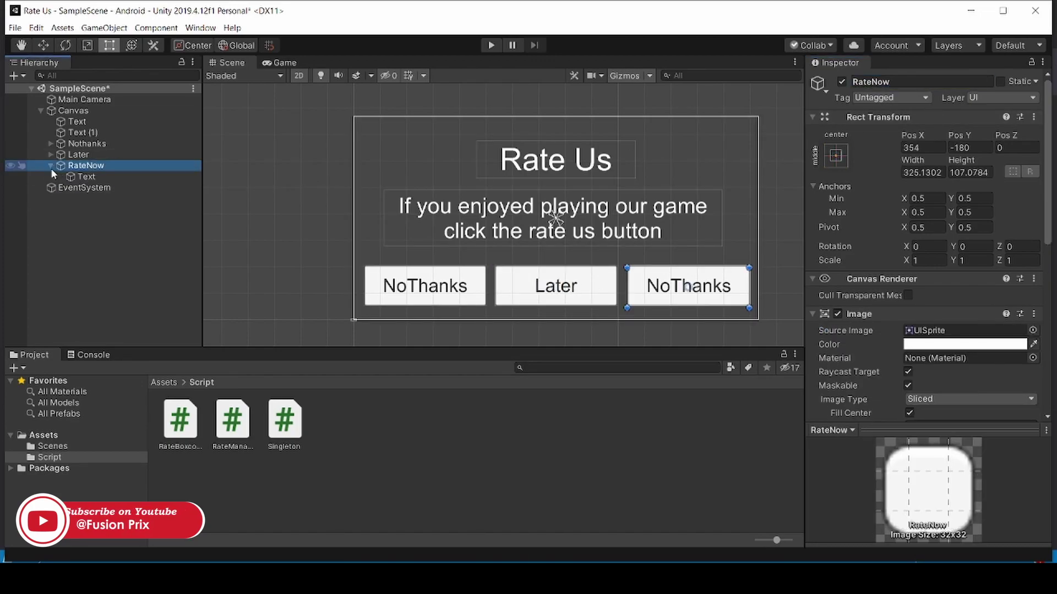
click(87, 177)
click(903, 350)
text(Rate)
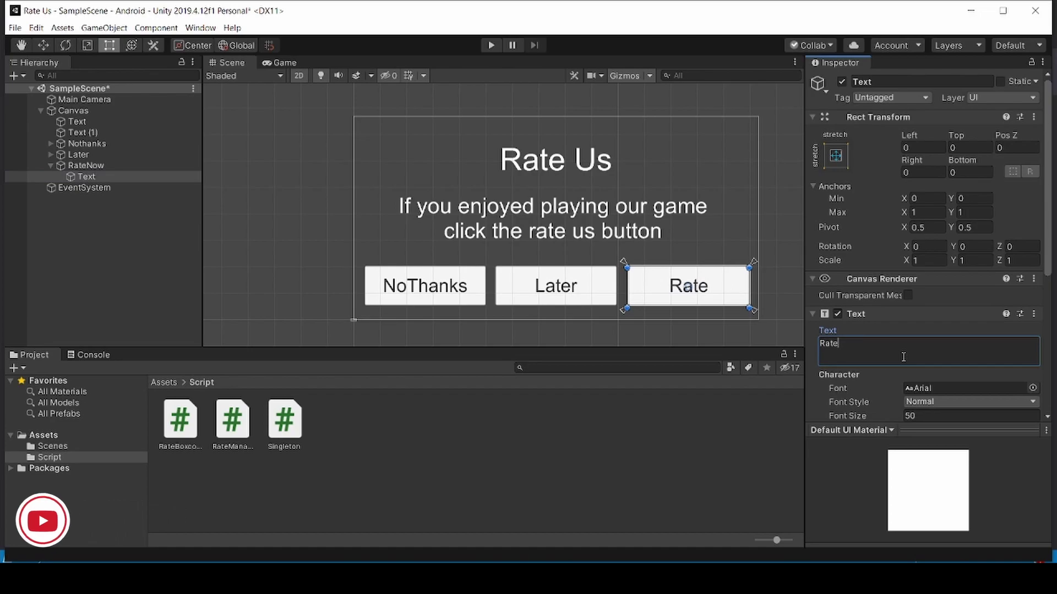
text(Now)
Wire the NoThanks button's On Click to the Canvas's RateBoxcontroller.ClickNothanks.
click(51, 165)
click(83, 111)
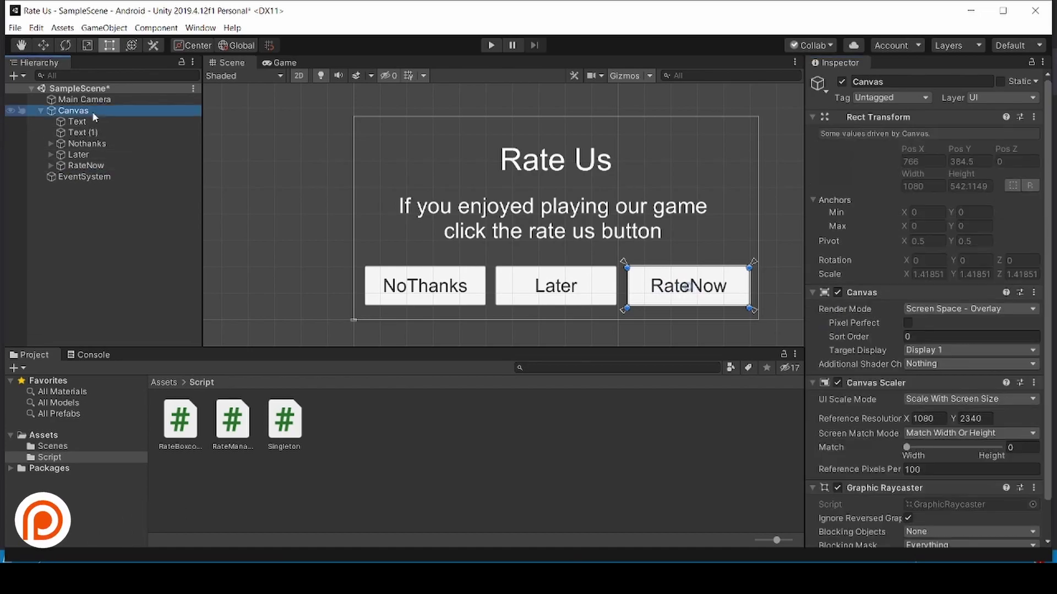
scroll(927, 459, down, 2)
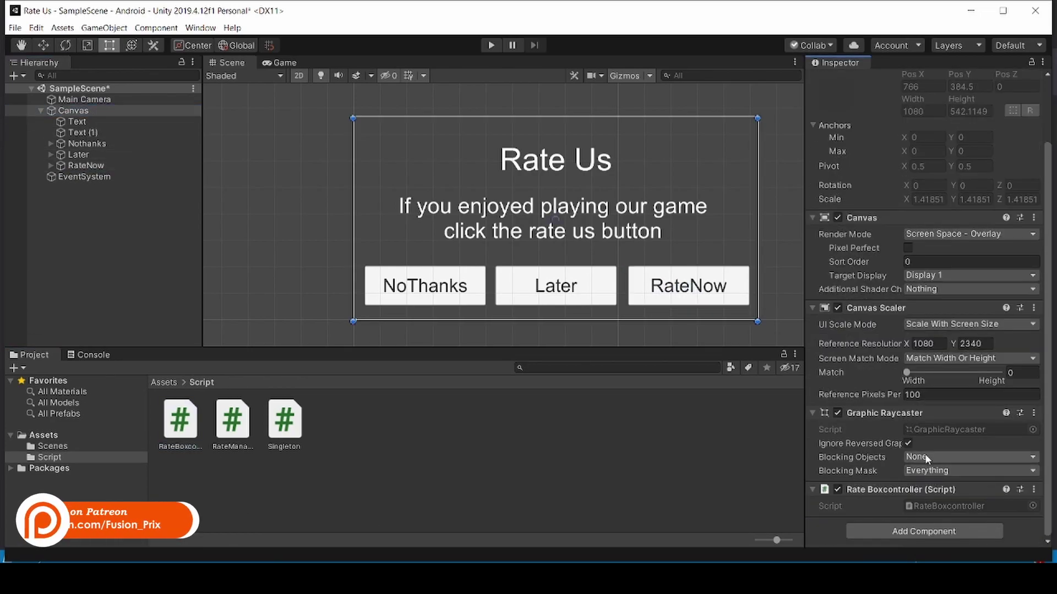
click(86, 144)
scroll(909, 339, down, 5)
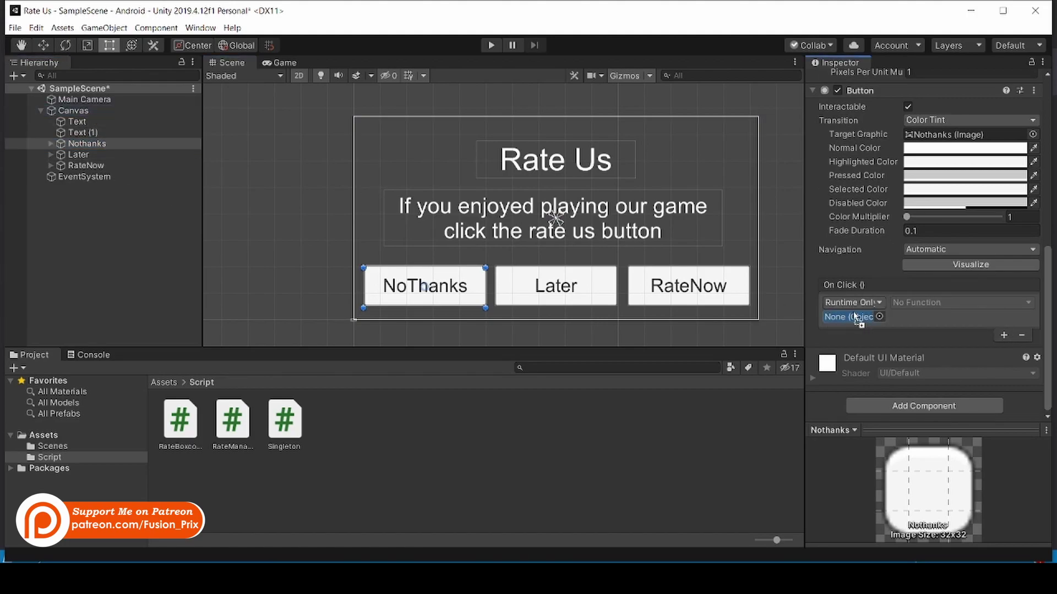
drag(857, 318, 856, 319)
click(962, 302)
click(793, 505)
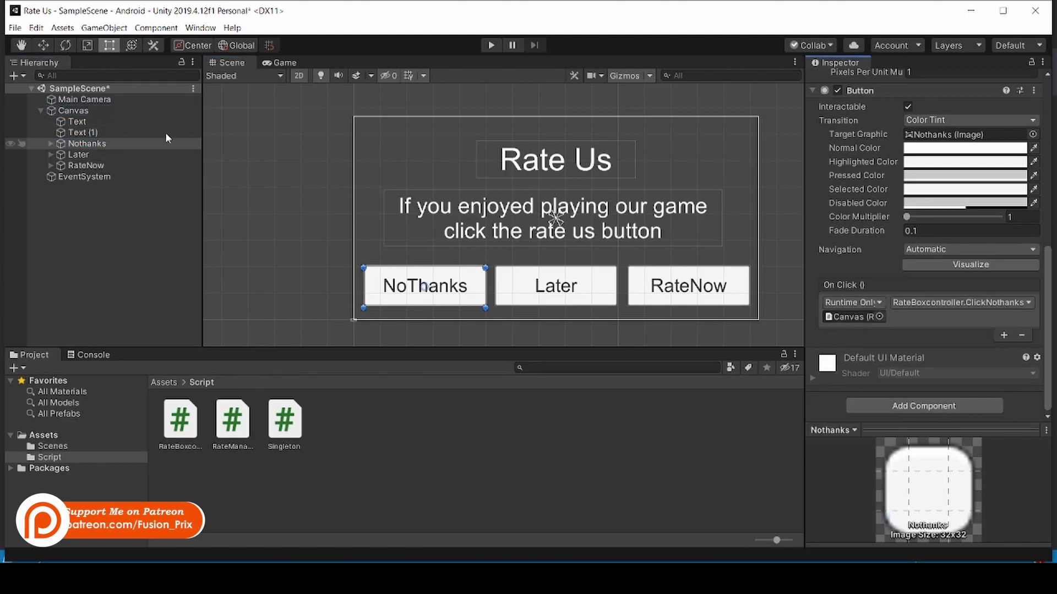
Point Later's On Click at a Canvas RateBoxcontroller function, and add a click event to RateNow.
click(78, 155)
drag(73, 111, 856, 317)
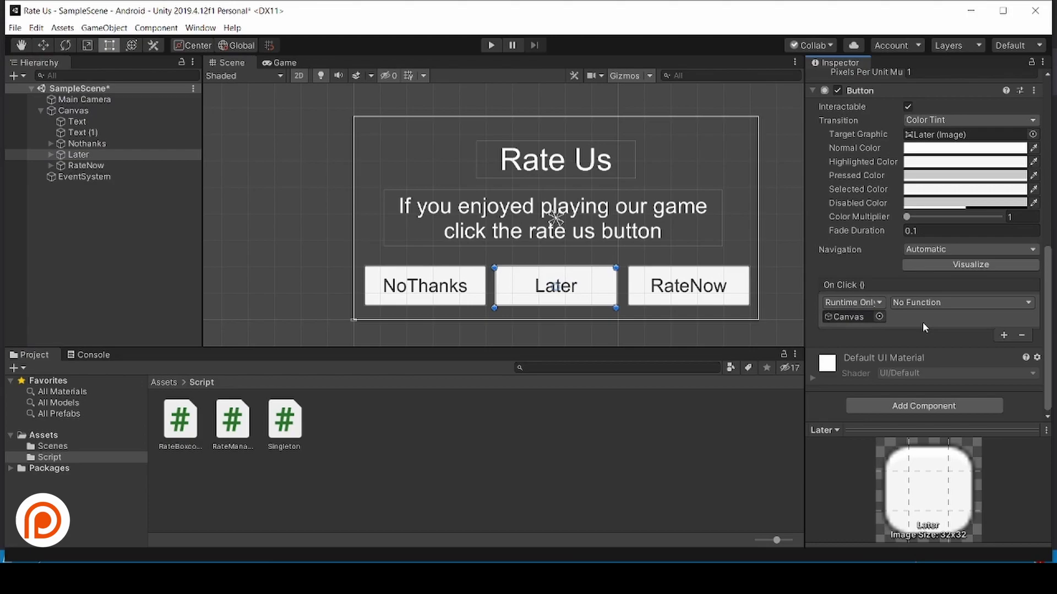
click(950, 303)
mouse_move(943, 401)
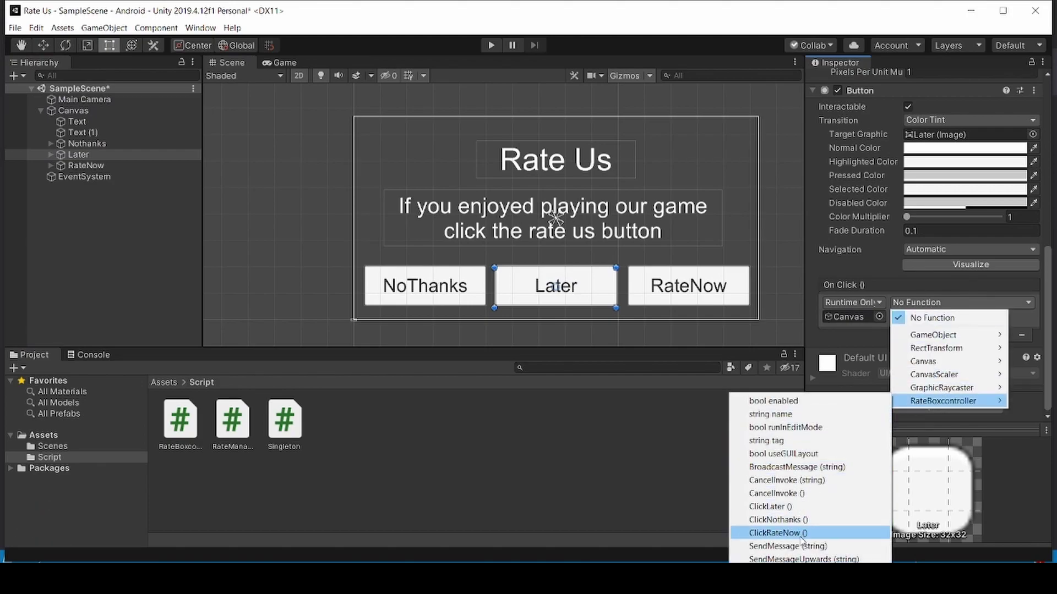
click(802, 541)
click(86, 166)
click(1004, 336)
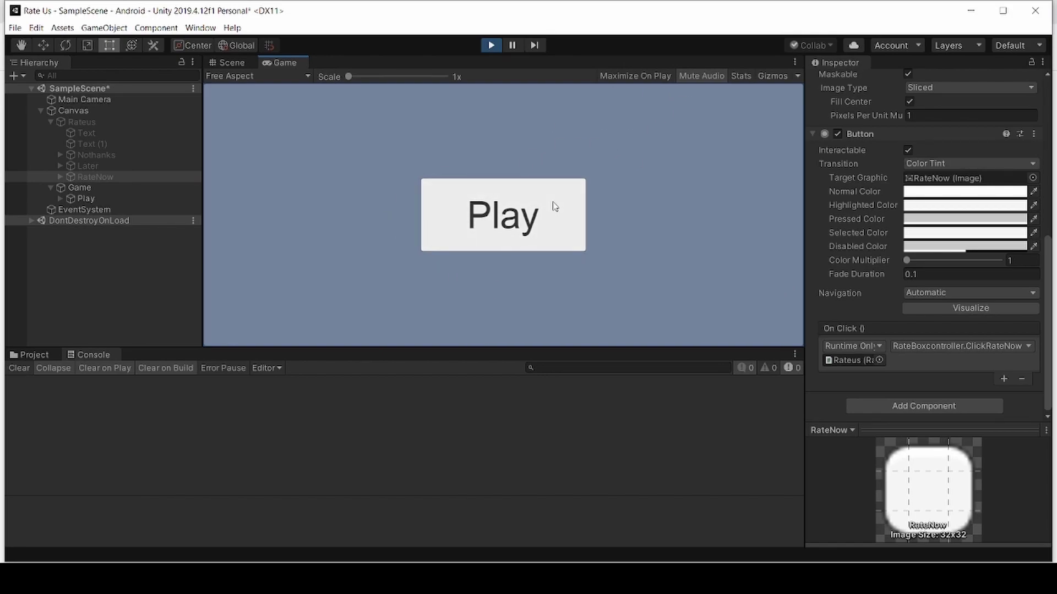
Stop Play mode and start an Android Build And Run from Build Settings.
key(ctrl+p)
click(15, 29)
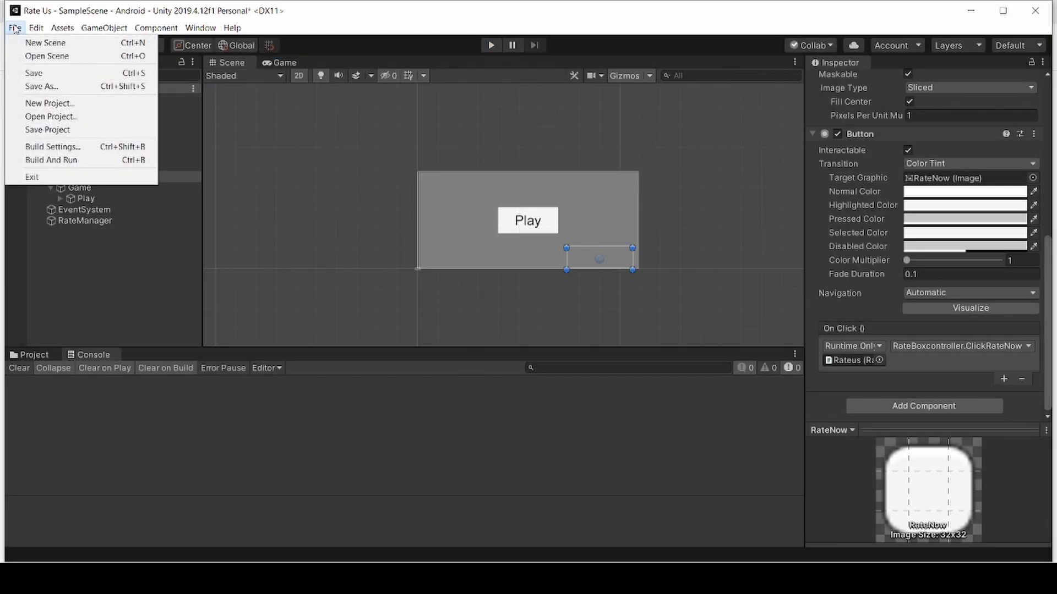
click(62, 150)
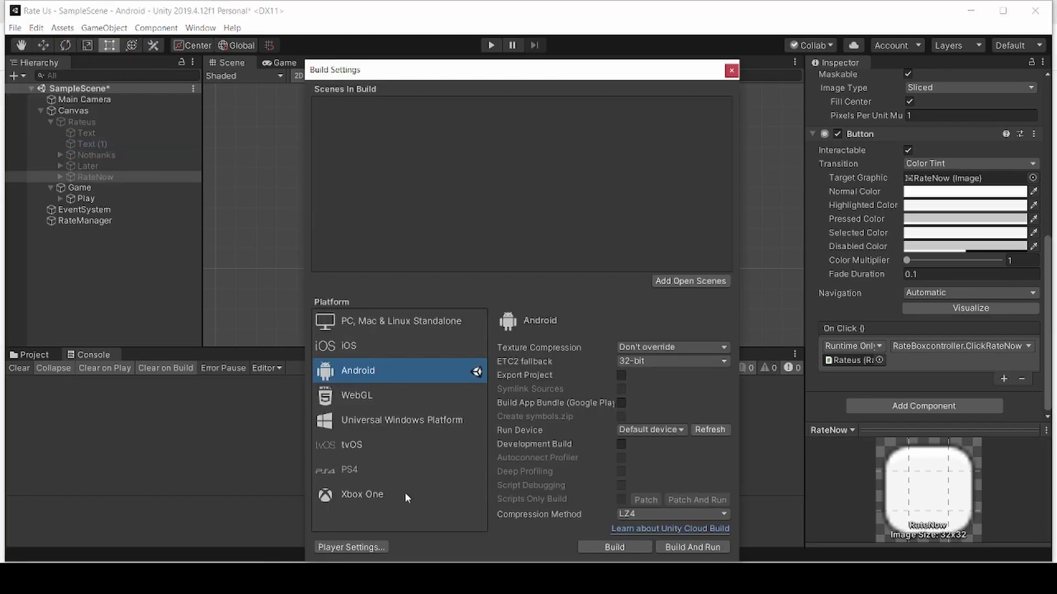
click(607, 550)
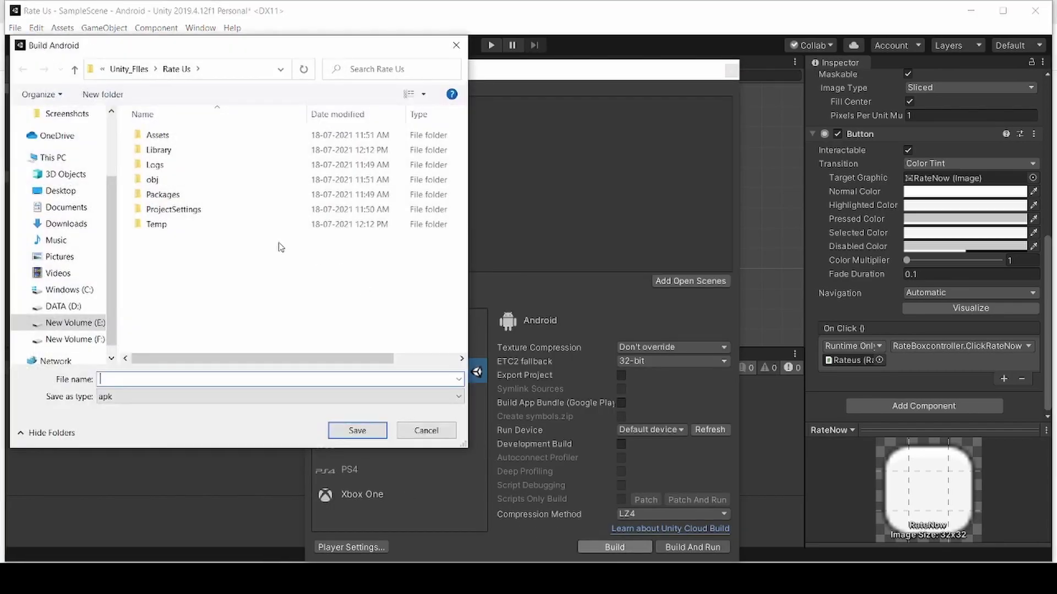